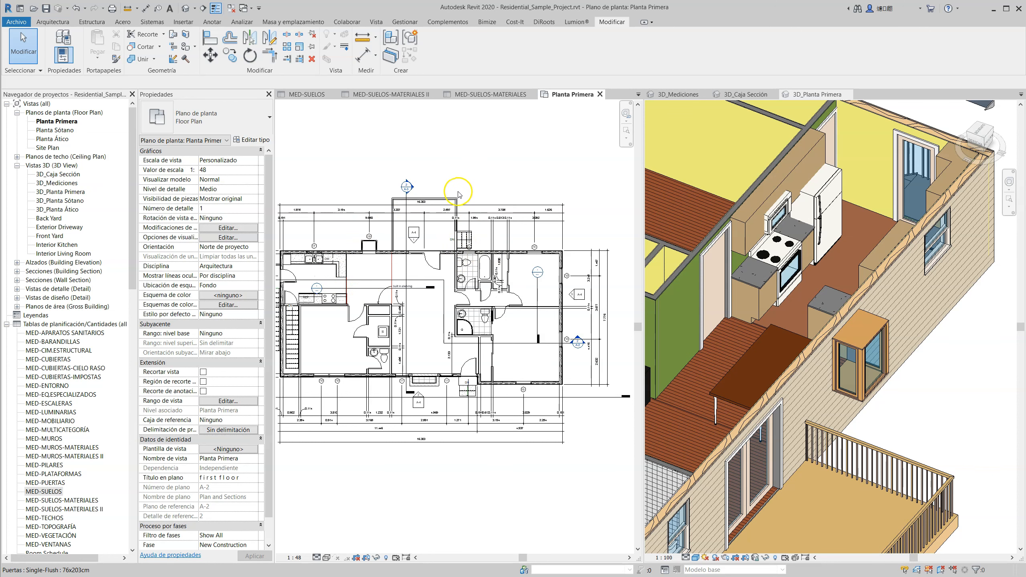
pyautogui.scroll(-5, 721, 391)
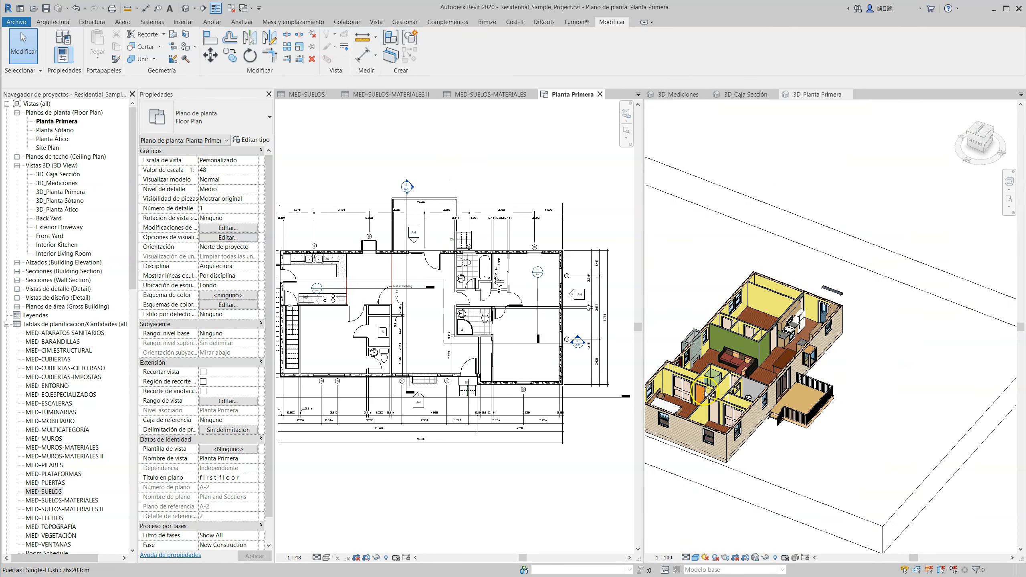
pyautogui.scroll(5, 721, 391)
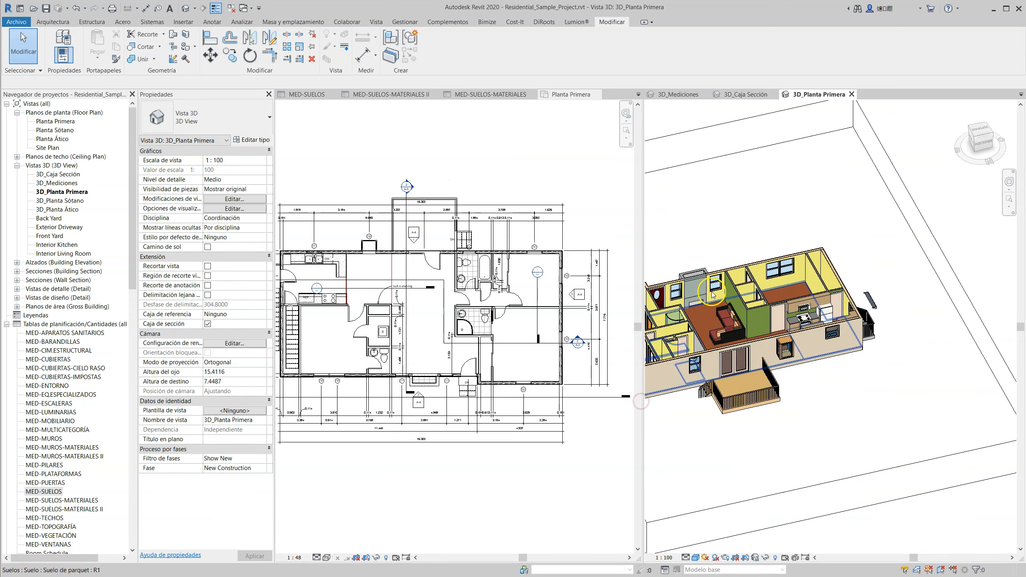
pyautogui.scroll(3, 683, 315)
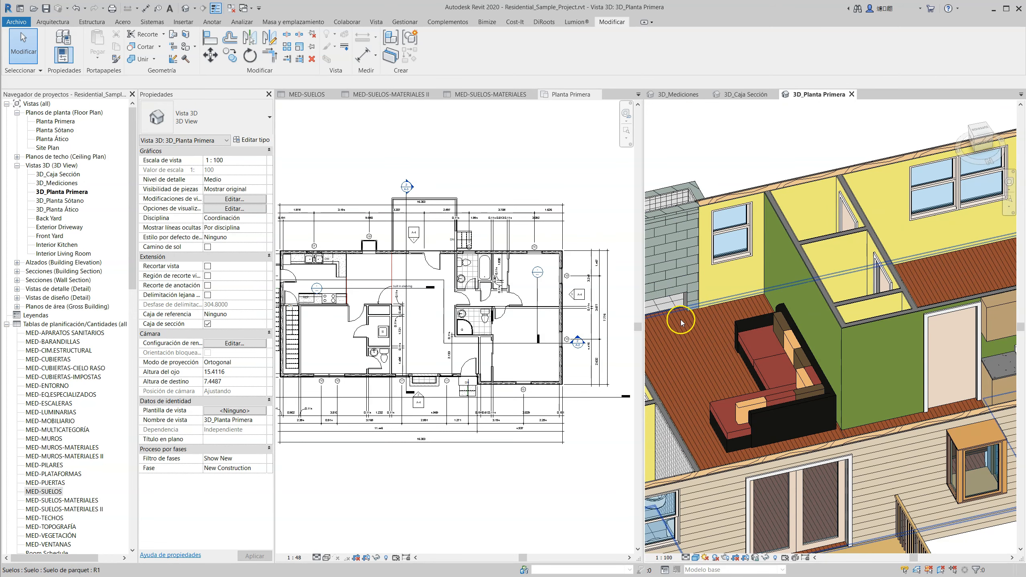
pyautogui.moveTo(669, 321); pyautogui.dragTo(732, 319, button='middle')
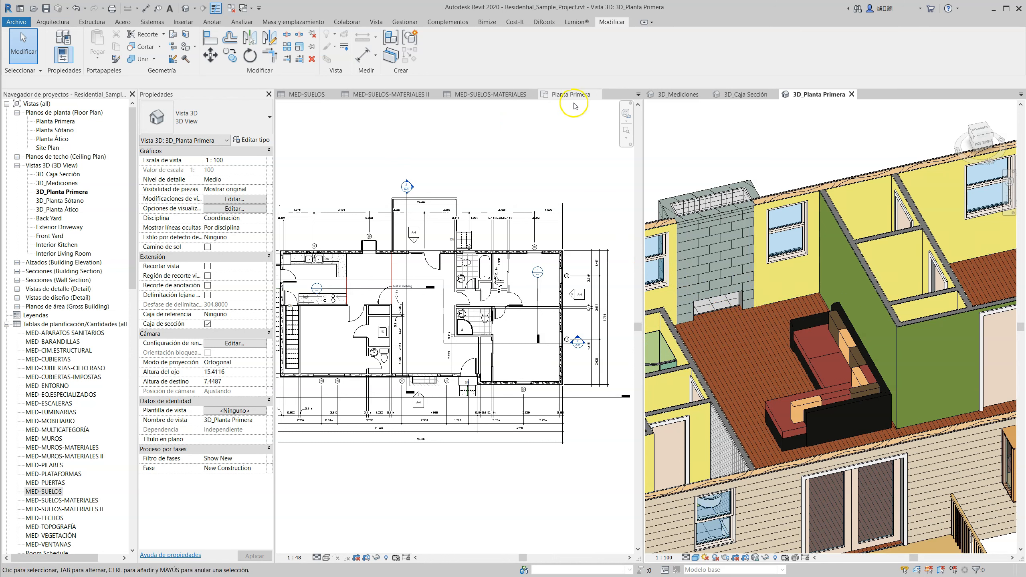
pyautogui.rightClick(41, 328)
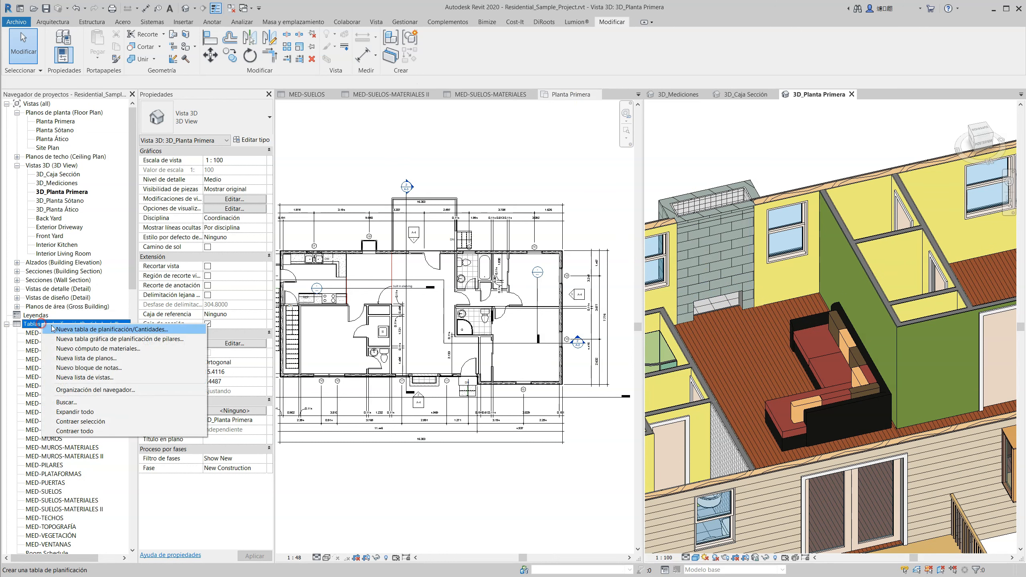
pyautogui.click(73, 332)
pyautogui.click(303, 292)
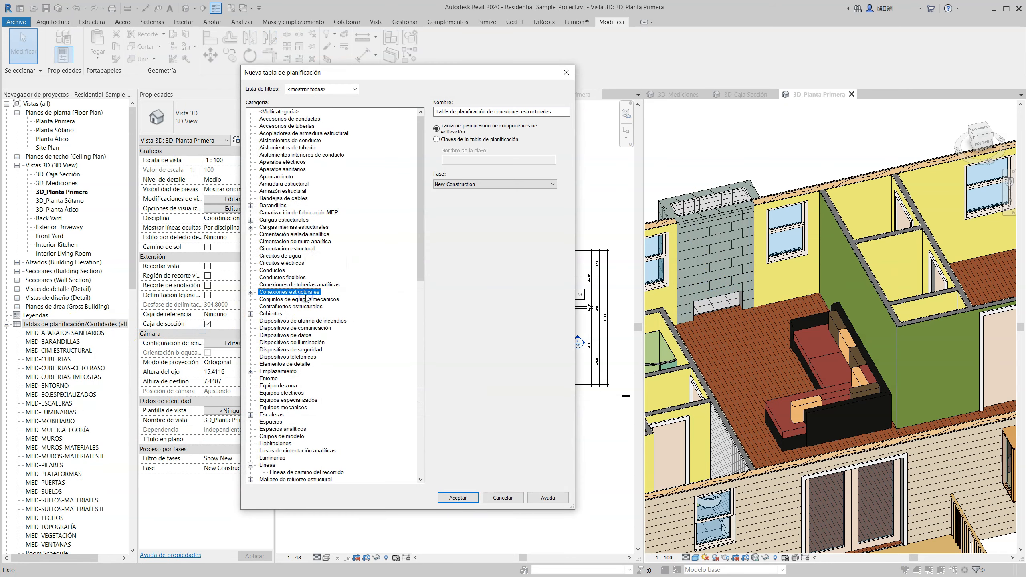
pyautogui.press('s')
pyautogui.scroll(-2, 291, 468)
pyautogui.scroll(-3, 286, 459)
pyautogui.click(270, 443)
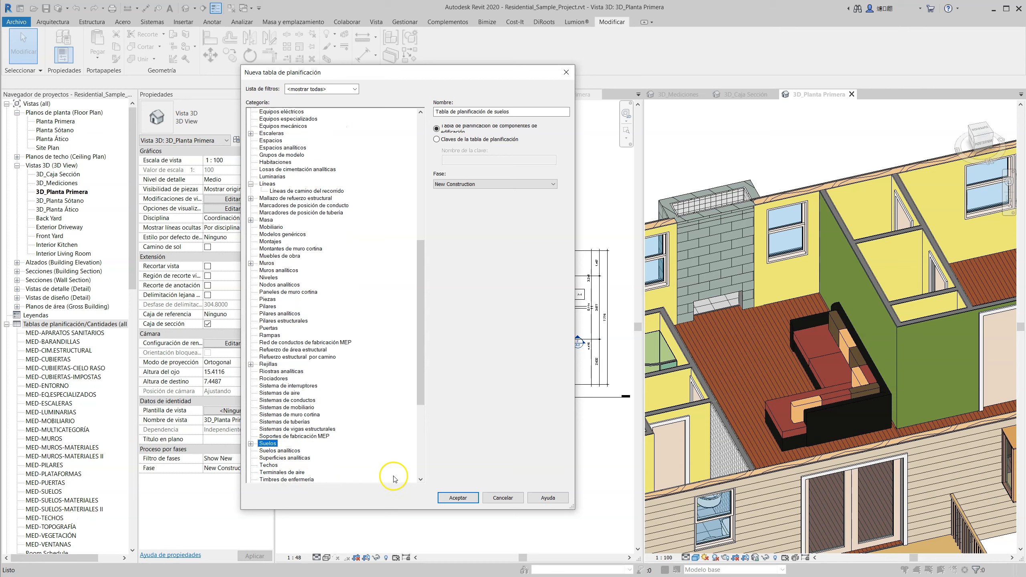
pyautogui.click(503, 497)
# Open the MED-SUELOS schedule and review its list of scheduled fields without changing them.
pyautogui.click(53, 491)
pyautogui.doubleClick(53, 492)
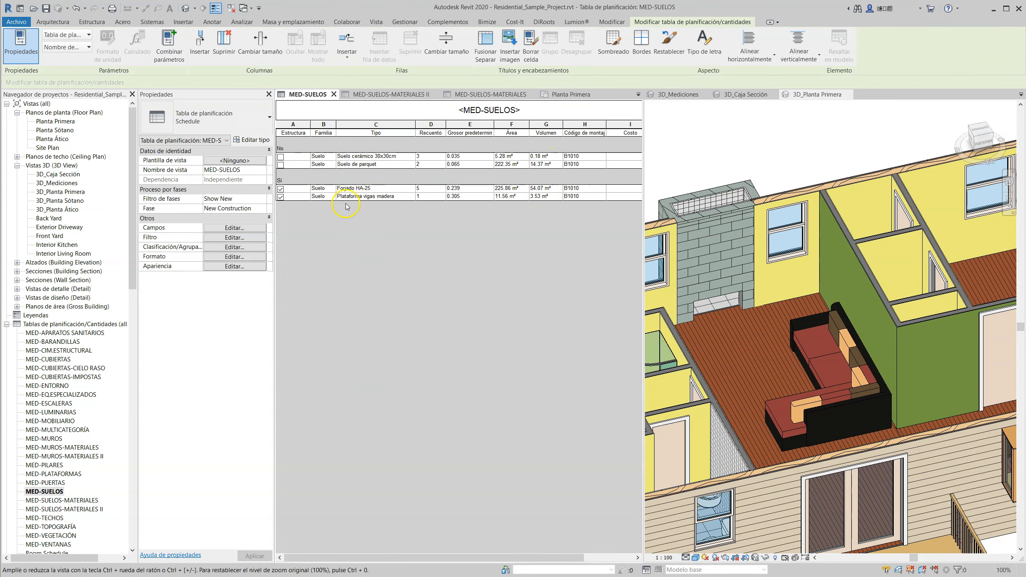
pyautogui.click(247, 229)
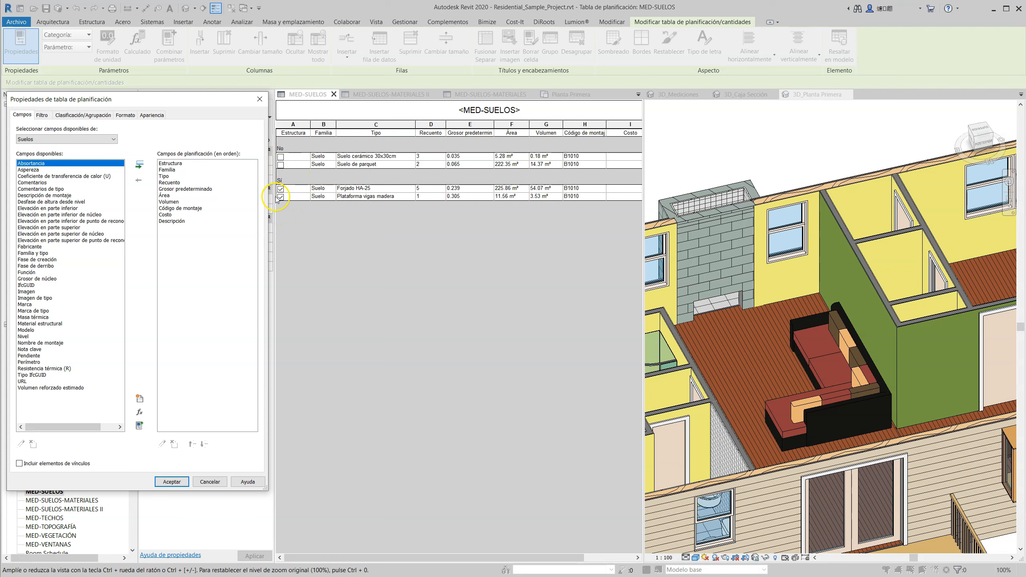
pyautogui.click(260, 99)
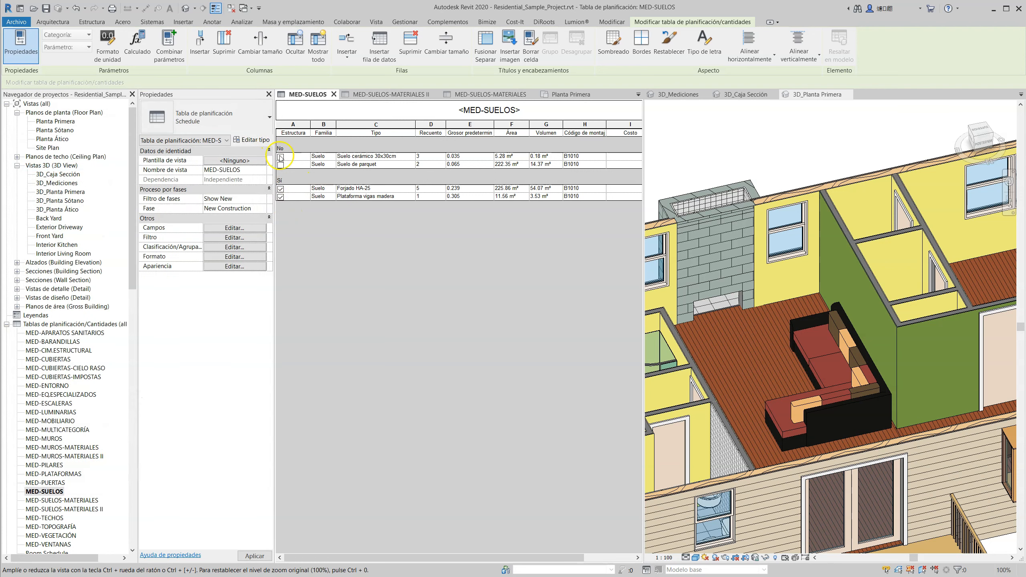
# Try marking the living room's parquet floor as structural, and clear its Estructura option again.
pyautogui.click(715, 317)
pyautogui.click(723, 314)
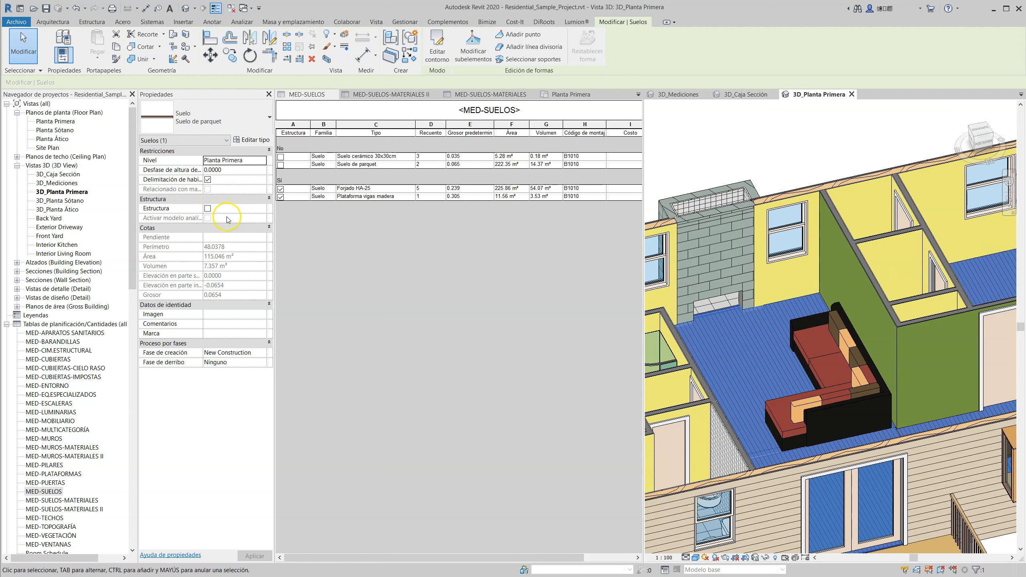
pyautogui.click(207, 209)
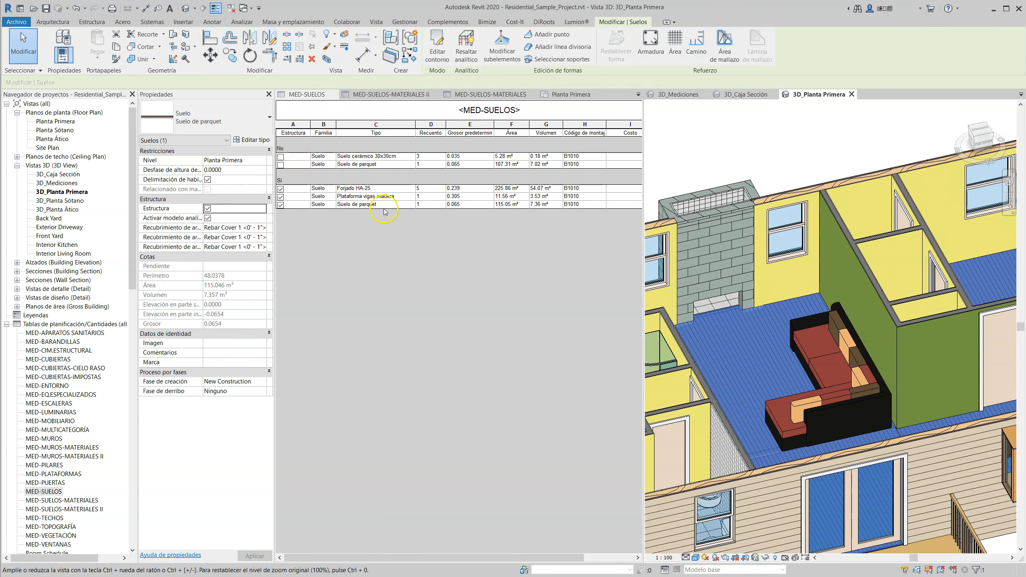
pyautogui.click(207, 208)
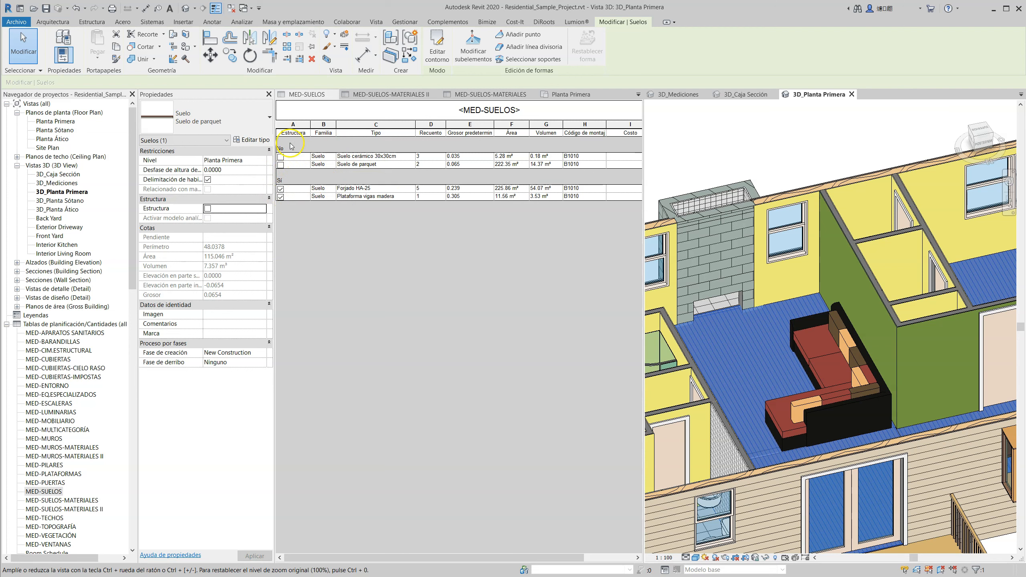
# Review the fields, sorting and grouping, and format settings of the MED-SUELOS schedule.
pyautogui.click(326, 240)
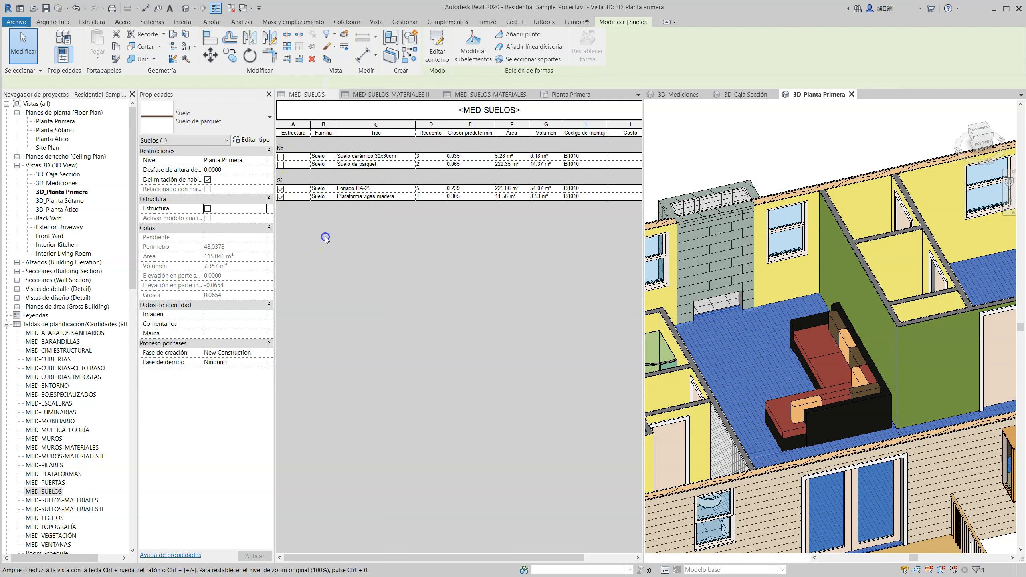
pyautogui.click(229, 227)
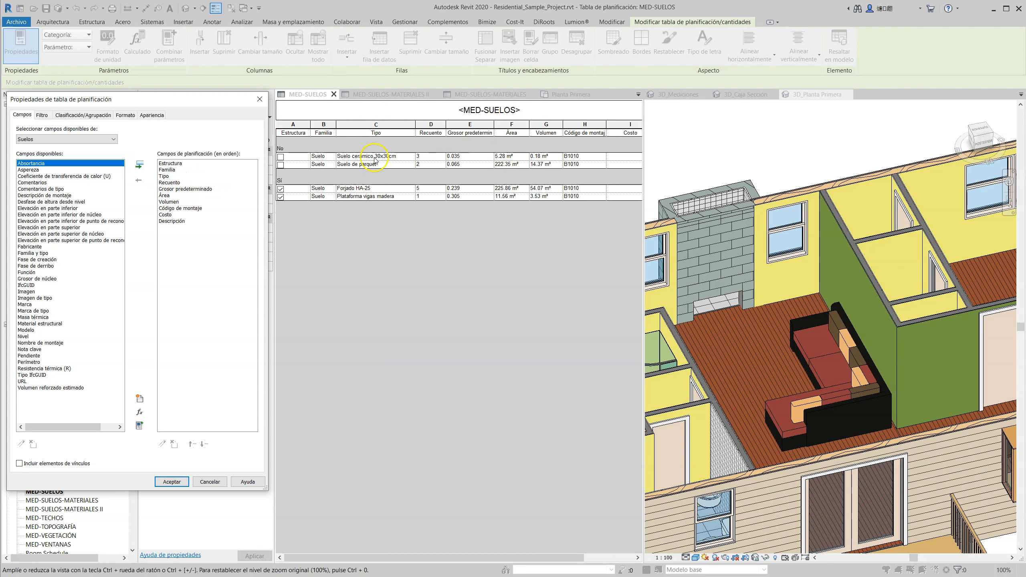
pyautogui.click(167, 197)
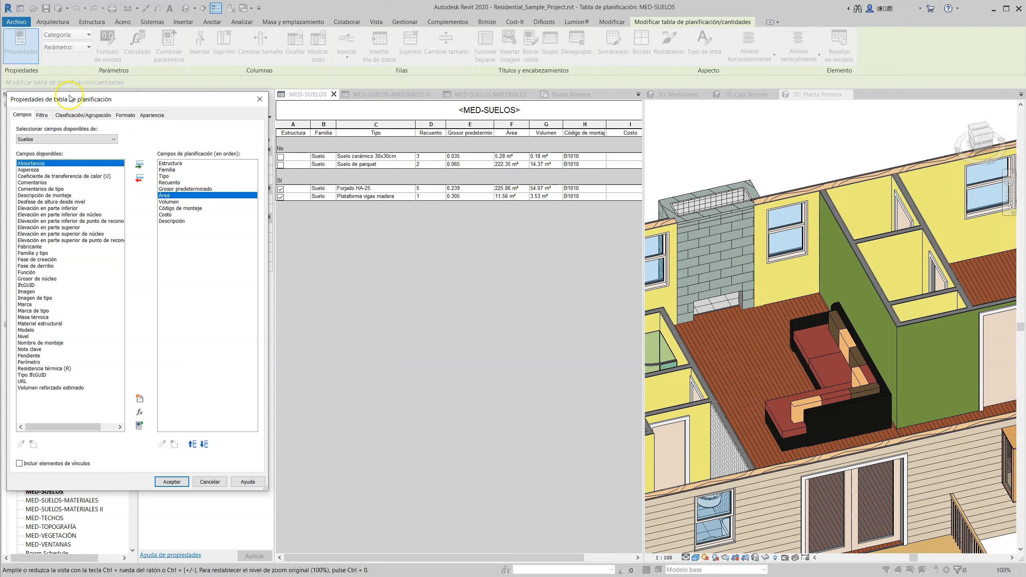
pyautogui.click(84, 114)
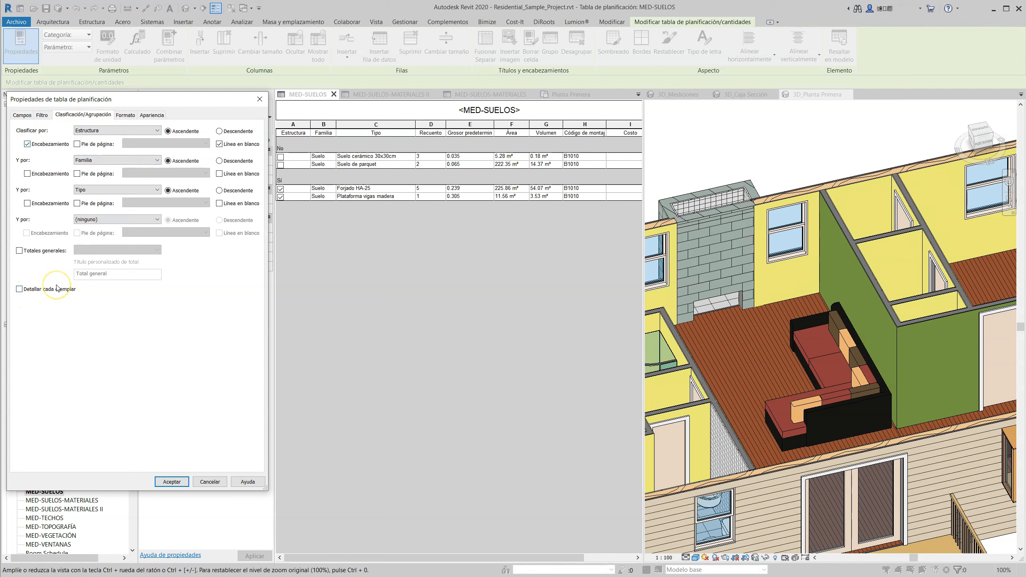
pyautogui.click(125, 115)
pyautogui.moveTo(26, 169); pyautogui.dragTo(26, 175)
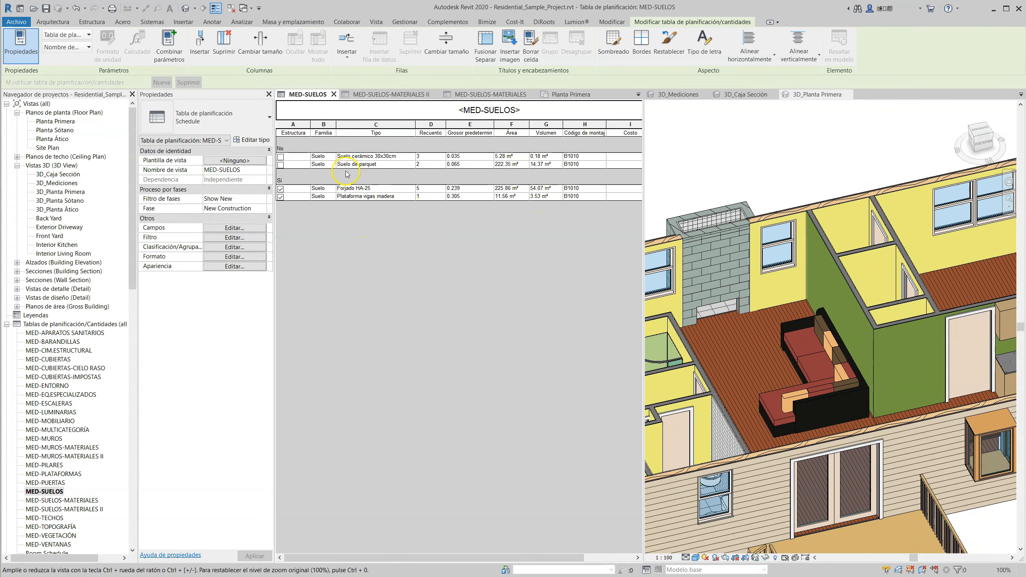
# In the 3D_Mediciones view, temporarily isolate the floors category based on the scheduled Suelo cerámico 30x30cm floors.
pyautogui.scroll(-5, 694, 300)
pyautogui.keyDown('shift'); pyautogui.moveTo(695, 300); pyautogui.dragTo(811, 231, button='middle'); pyautogui.keyUp('shift')
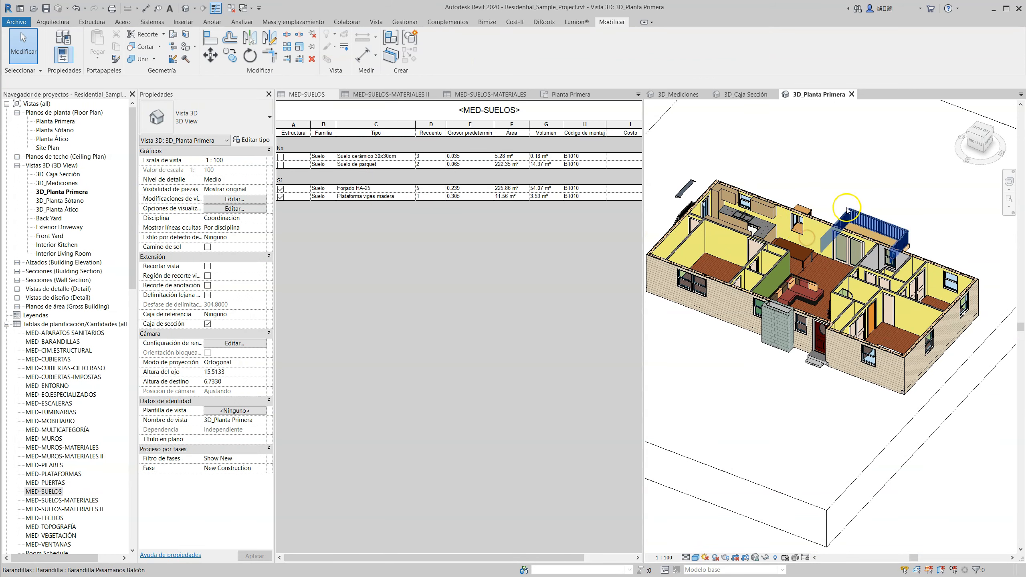
pyautogui.scroll(1, 833, 207)
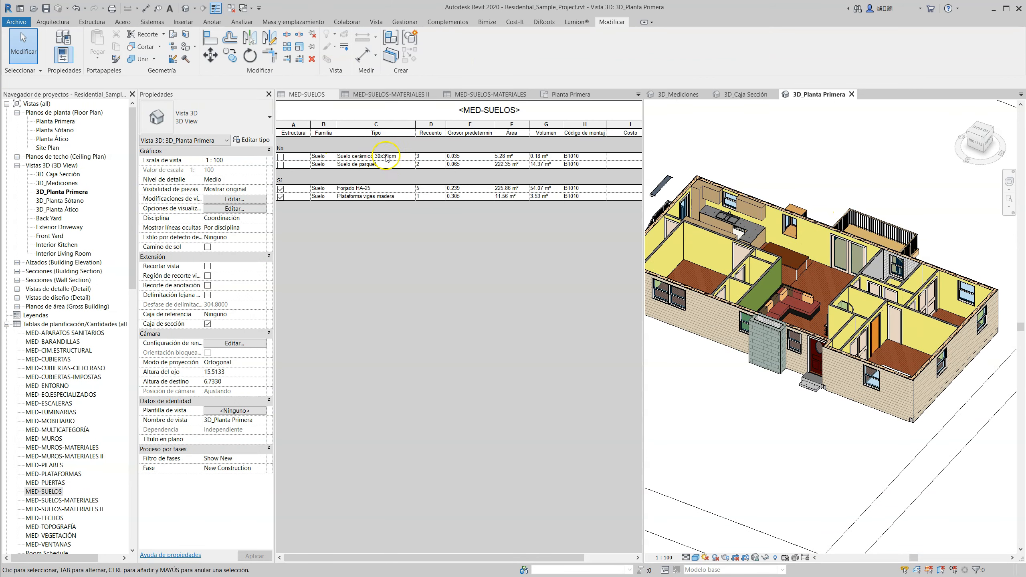
pyautogui.click(686, 95)
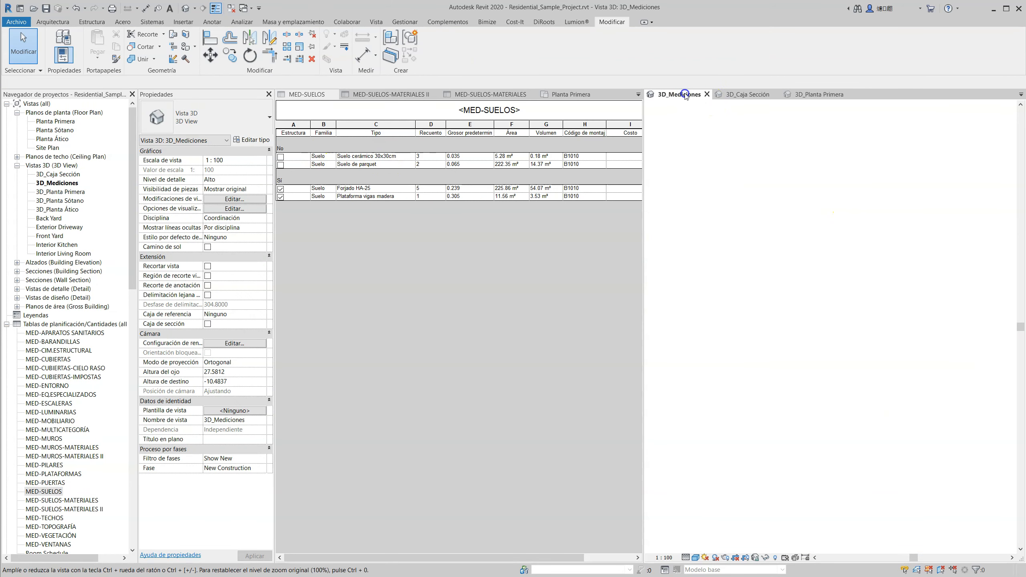
pyautogui.click(348, 159)
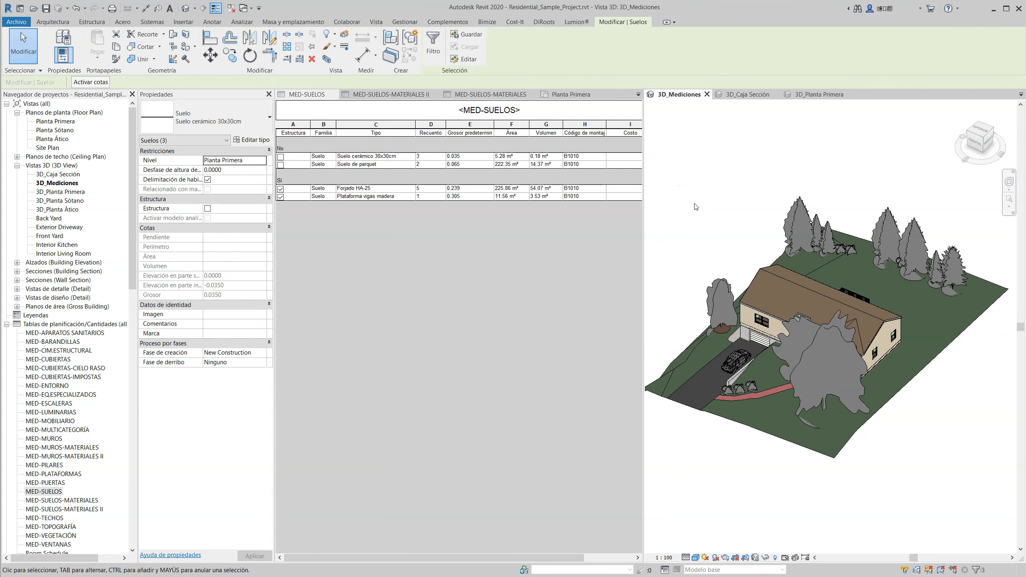
pyautogui.press('h')
pyautogui.press('i')
pyautogui.scroll(4, 838, 377)
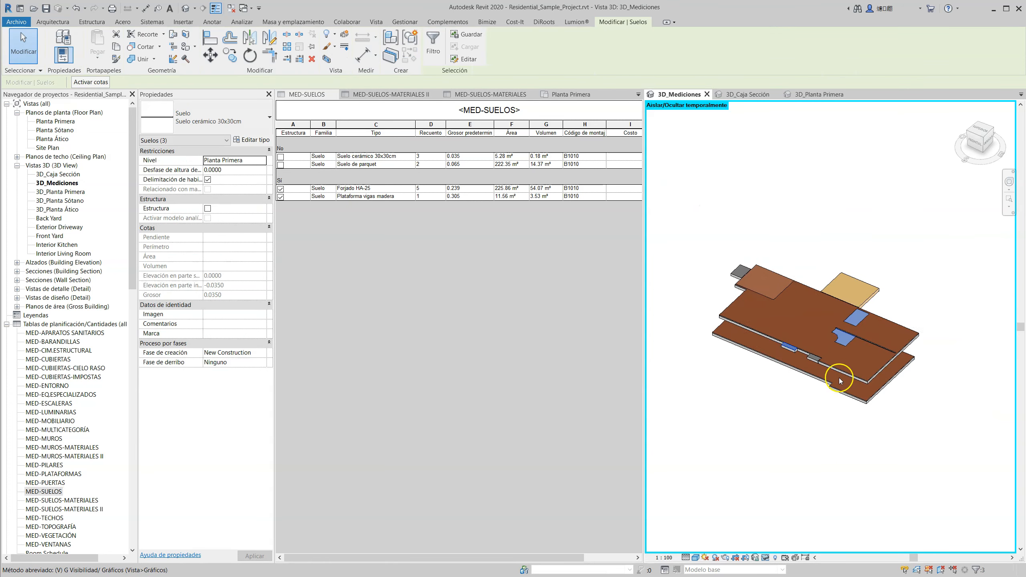
pyautogui.keyDown('shift'); pyautogui.moveTo(778, 401); pyautogui.dragTo(884, 390, button='middle'); pyautogui.keyUp('shift')
# Highlight the structural Forjado HA-25 and Plataforma vigas madera floors from the schedule and inspect the slab edge in the 3D view.
pyautogui.click(383, 157)
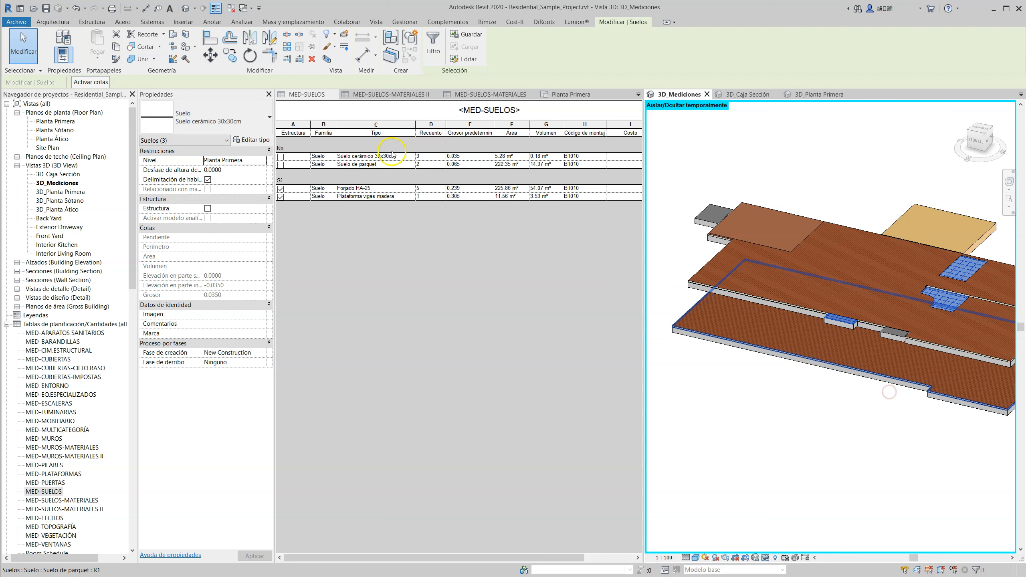
pyautogui.click(374, 188)
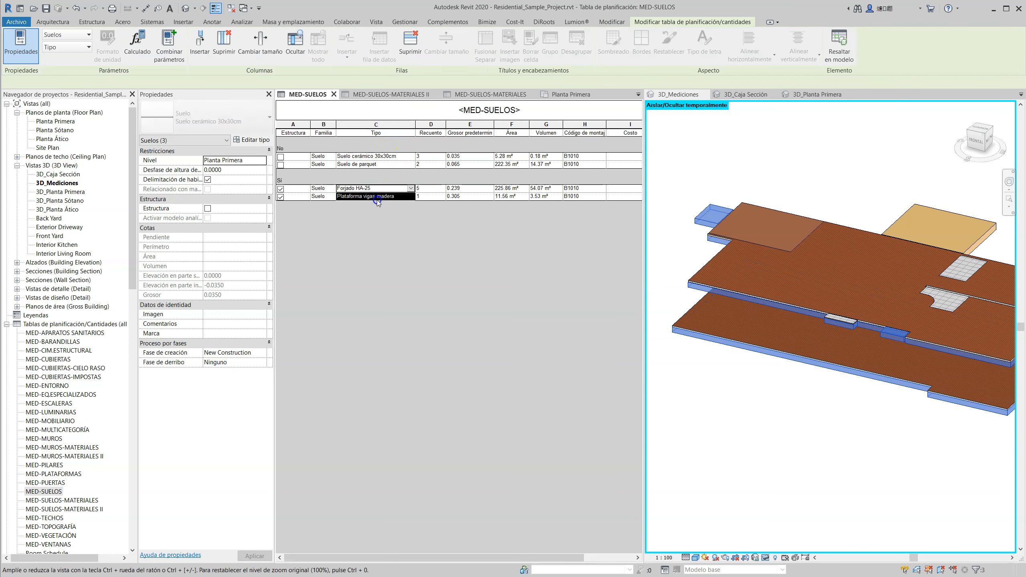
pyautogui.scroll(5, 694, 286)
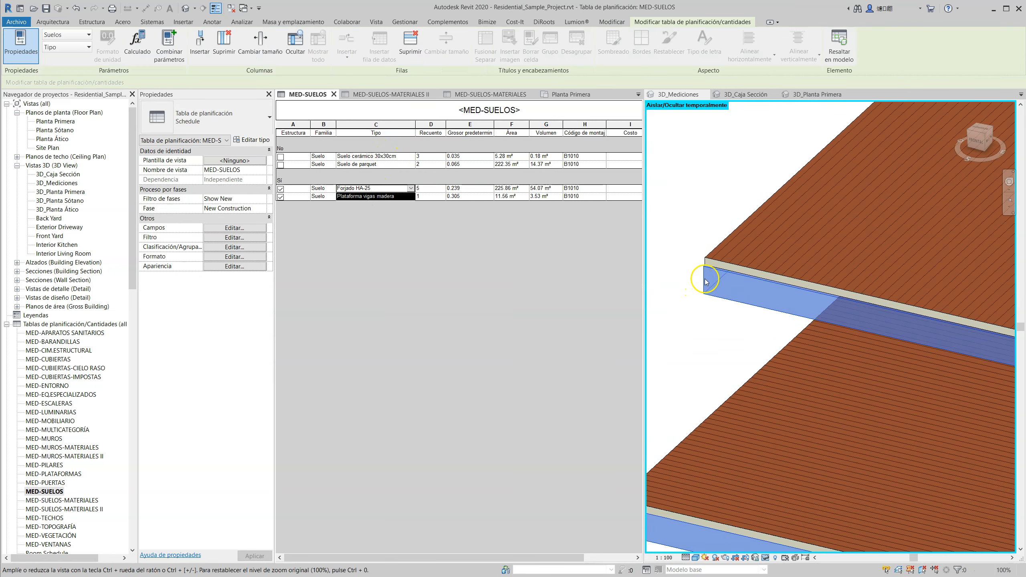
pyautogui.click(720, 262)
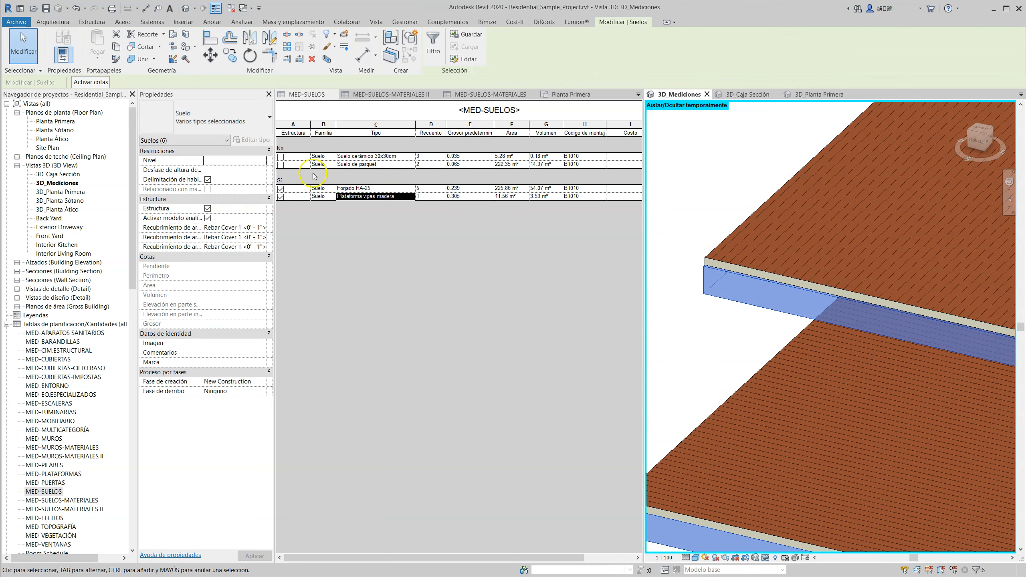
# Highlight the non-structural floor finishes from the schedule's Estructura column and inspect them over the slabs.
pyautogui.click(300, 165)
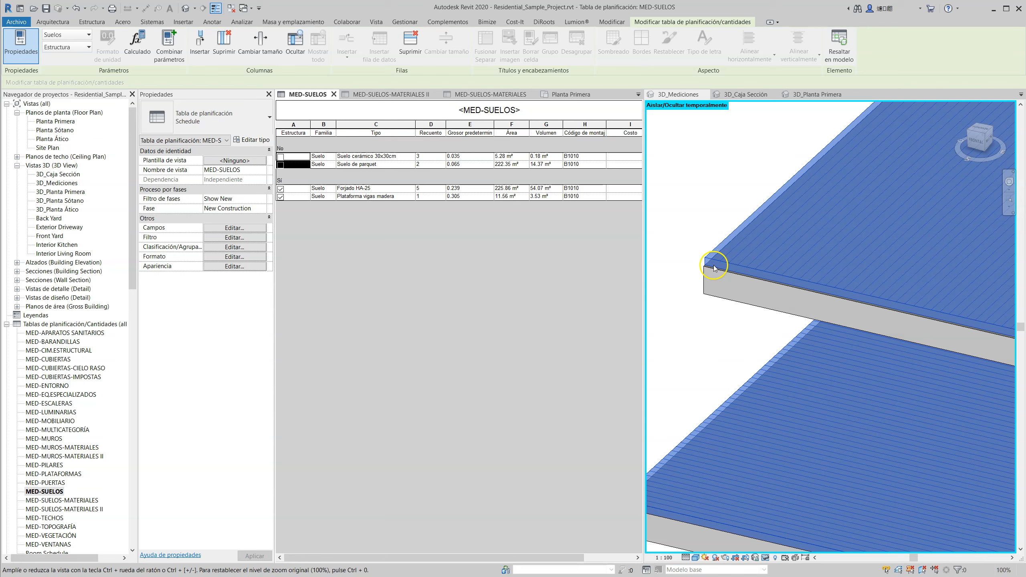
pyautogui.scroll(-4, 714, 263)
pyautogui.click(754, 367)
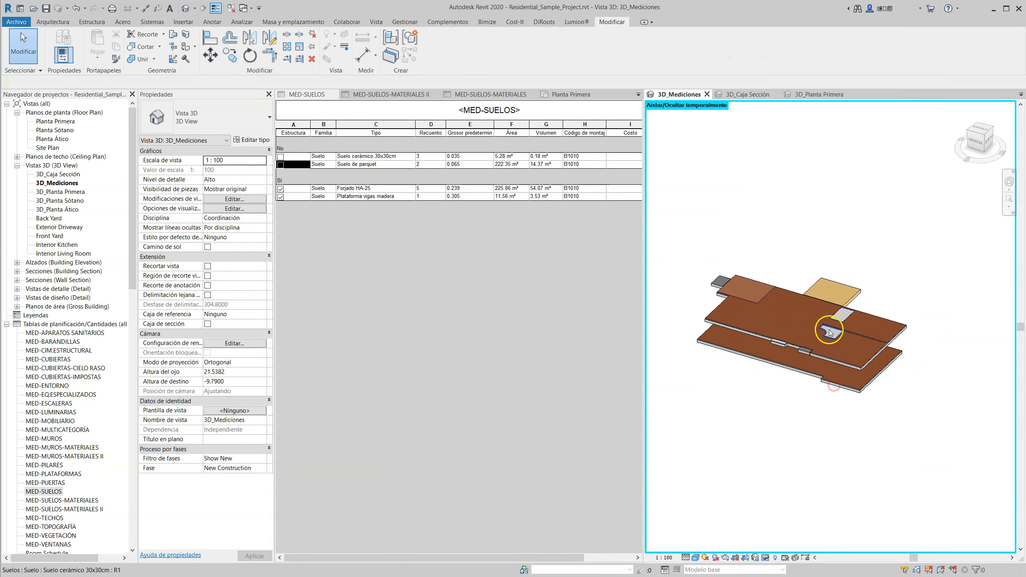
# Highlight the Suelo cerámico 30x30cm floors from the schedule and examine where they sit in the model.
pyautogui.scroll(5, 852, 336)
pyautogui.scroll(3, 853, 341)
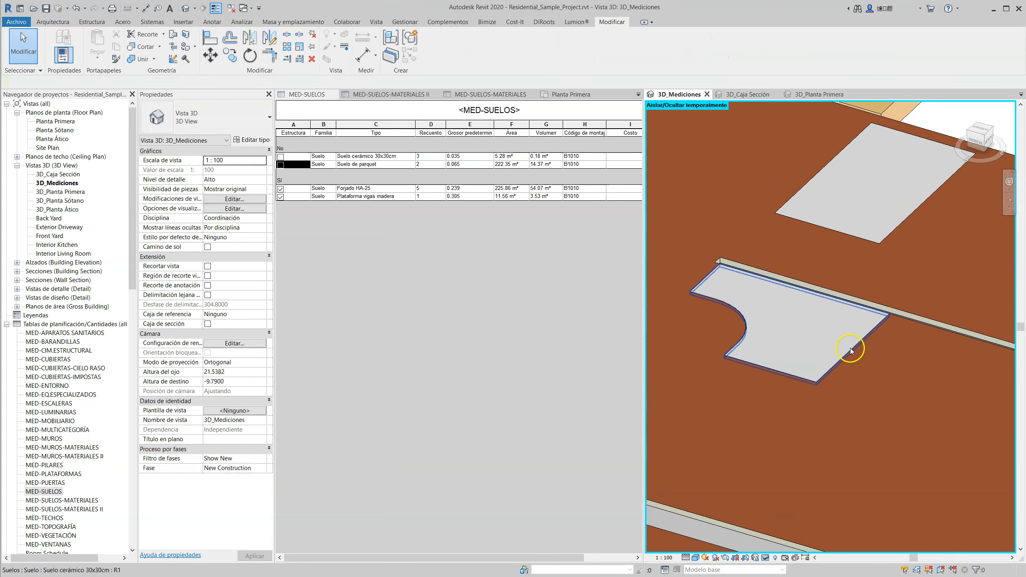
pyautogui.click(356, 157)
pyautogui.scroll(-5, 760, 324)
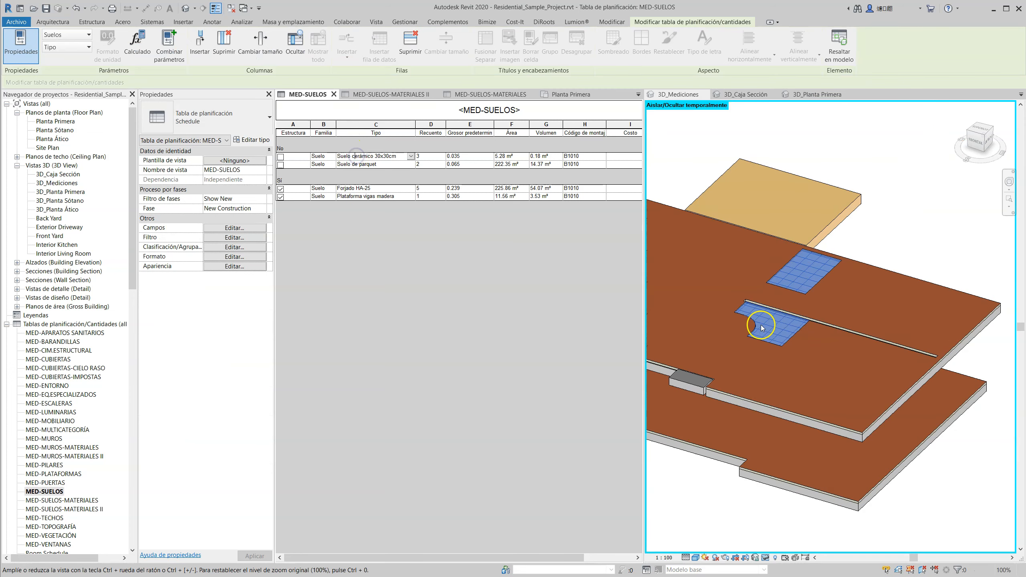
# Temporarily isolate only the ceramic floors in the 3D_Mediciones view, and undo that isolation.
pyautogui.click(835, 308)
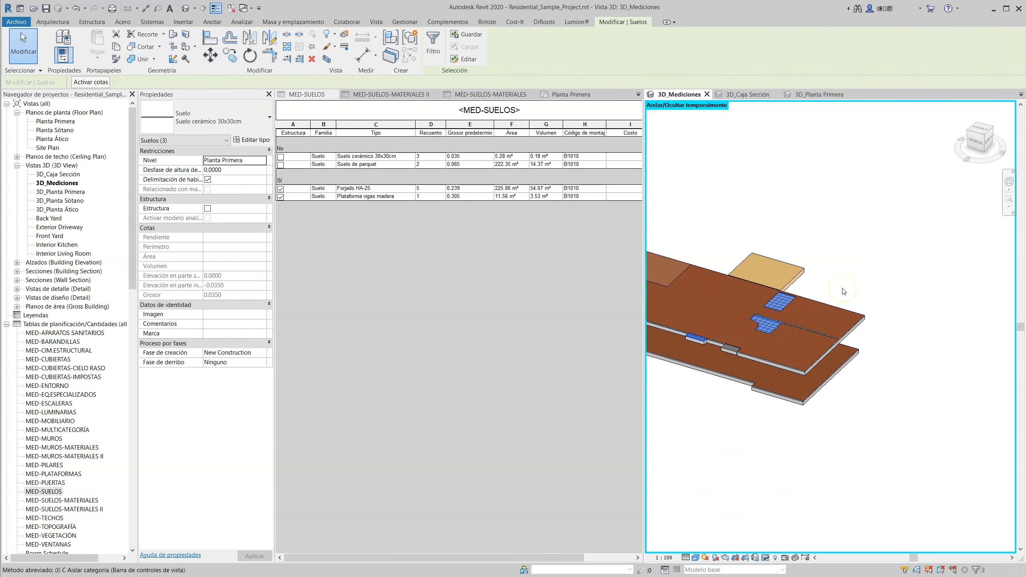
pyautogui.press('h')
pyautogui.press('i')
pyautogui.click(787, 258)
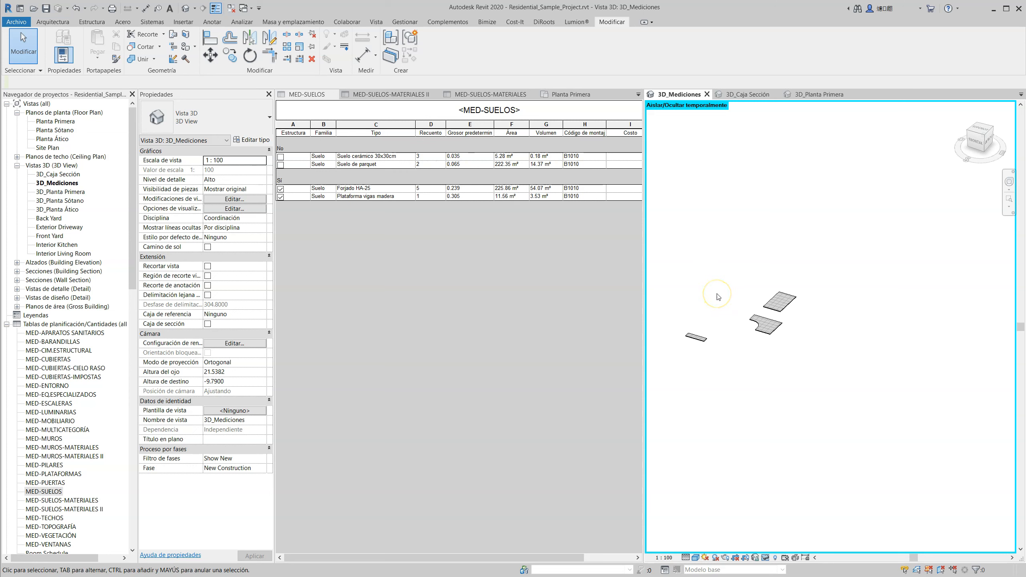
pyautogui.hotkey('ctrl', 'z')
pyautogui.click(848, 280)
# Highlight the Suelo de parquet floors from the schedule and inspect their edge above the slab in the 3D view.
pyautogui.click(388, 164)
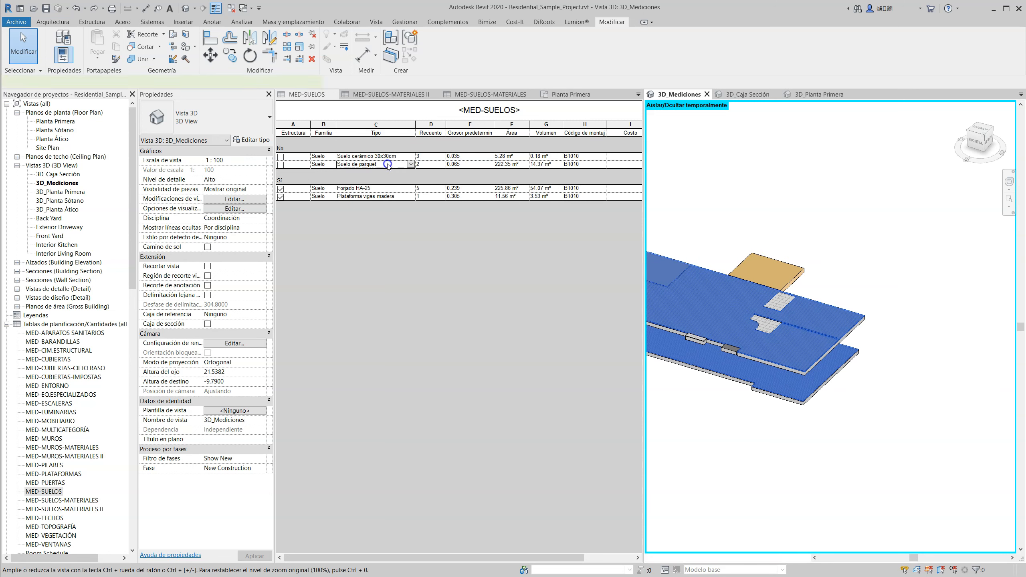
pyautogui.click(802, 432)
pyautogui.click(798, 402)
pyautogui.scroll(4, 802, 366)
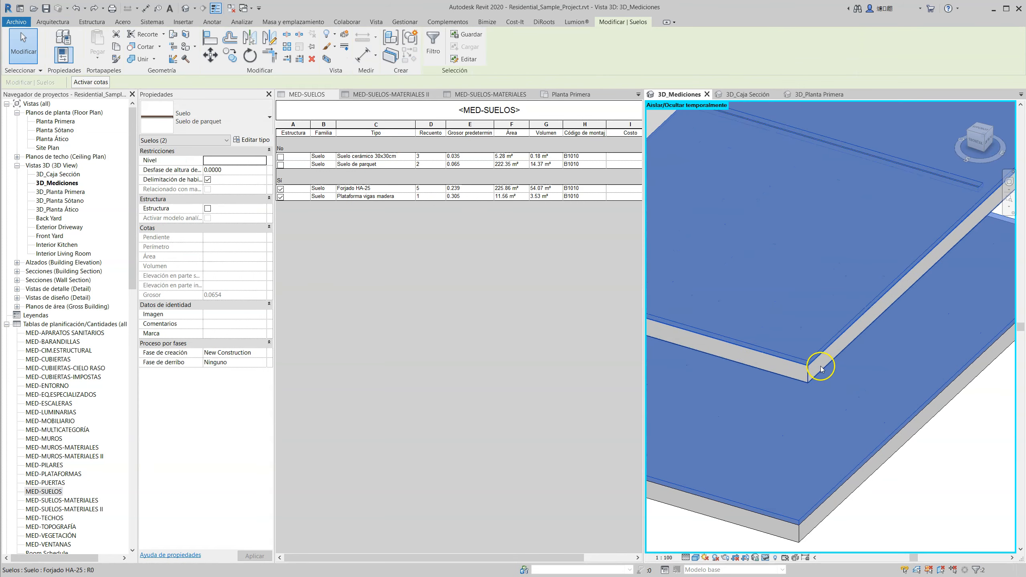
# Highlight the Forjado HA-25 slabs from the schedule and inspect their edge beneath the parquet in the 3D view.
pyautogui.scroll(-6, 839, 420)
pyautogui.scroll(5, 850, 370)
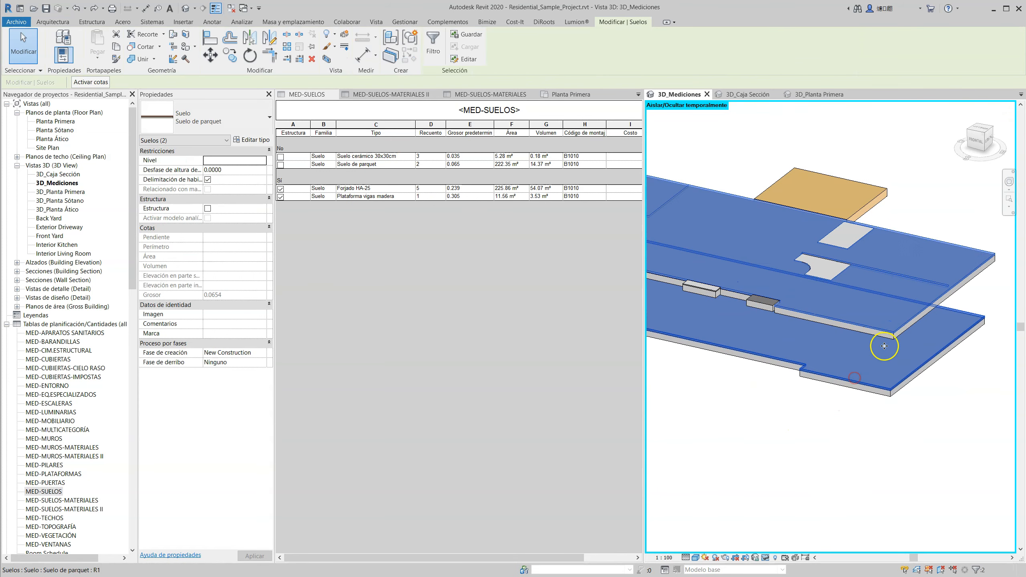
pyautogui.click(394, 190)
pyautogui.scroll(4, 869, 372)
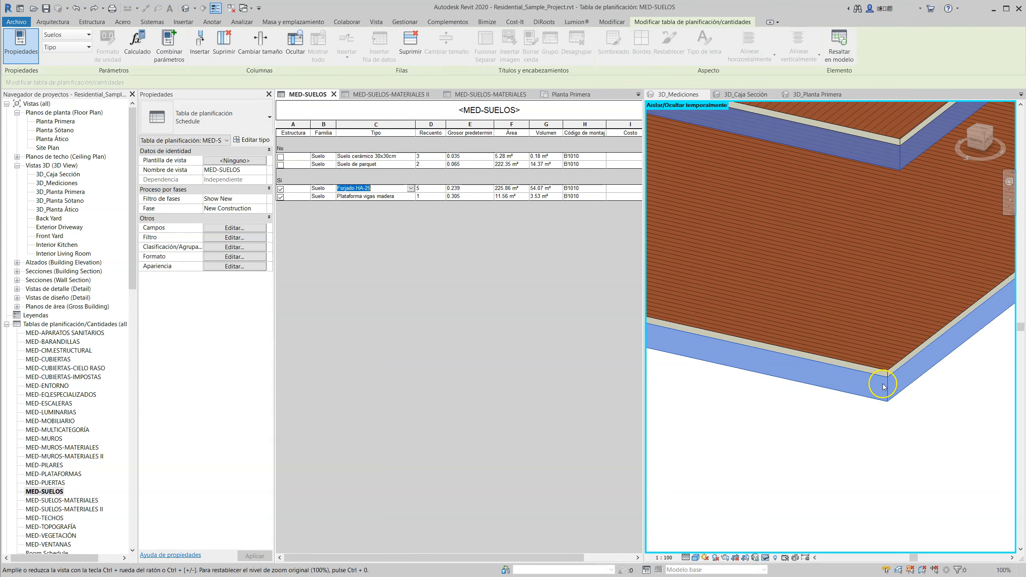
# Highlight the Plataforma vigas madera floor from the schedule and examine its position beside the slabs.
pyautogui.click(395, 197)
pyautogui.scroll(-5, 711, 422)
pyautogui.moveTo(777, 433)
pyautogui.keyDown('shift'); pyautogui.mouseDown(button='middle')
pyautogui.moveTo(797, 428)
pyautogui.moveTo(648, 430)
pyautogui.moveTo(686, 397)
pyautogui.moveTo(779, 433)
pyautogui.mouseUp(button='middle'); pyautogui.keyUp('shift')
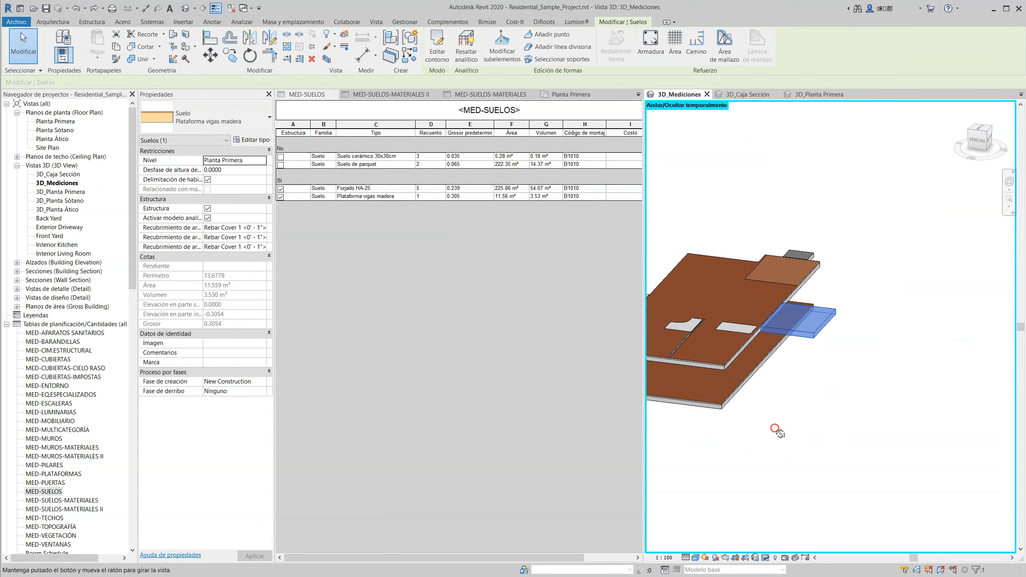
pyautogui.scroll(3, 787, 335)
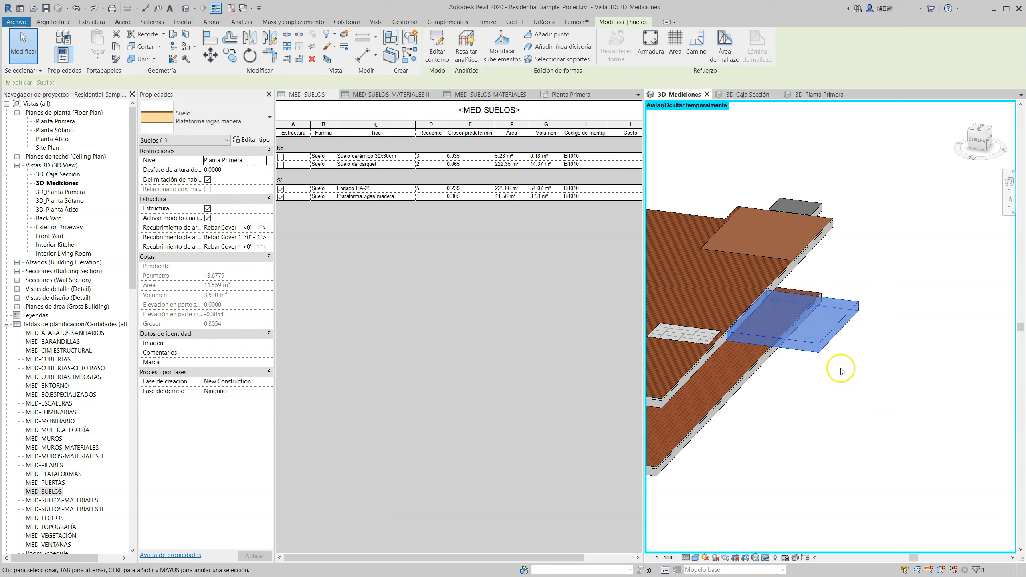
# Reset the temporary isolation in the 3D view and inspect the wooden deck platform on the full house model.
pyautogui.click(882, 237)
pyautogui.press('h')
pyautogui.press('r')
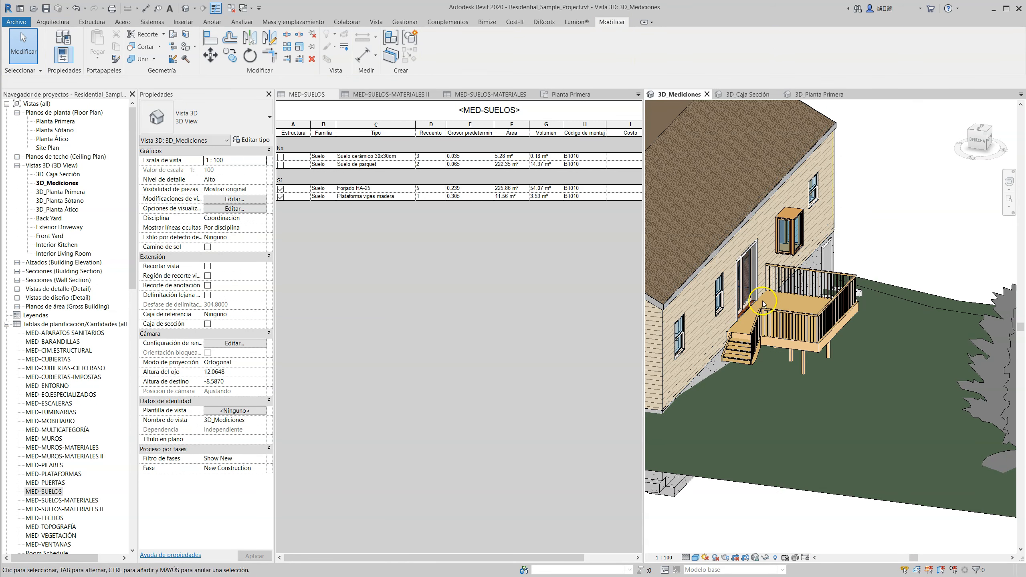
pyautogui.click(765, 295)
pyautogui.scroll(-3, 893, 339)
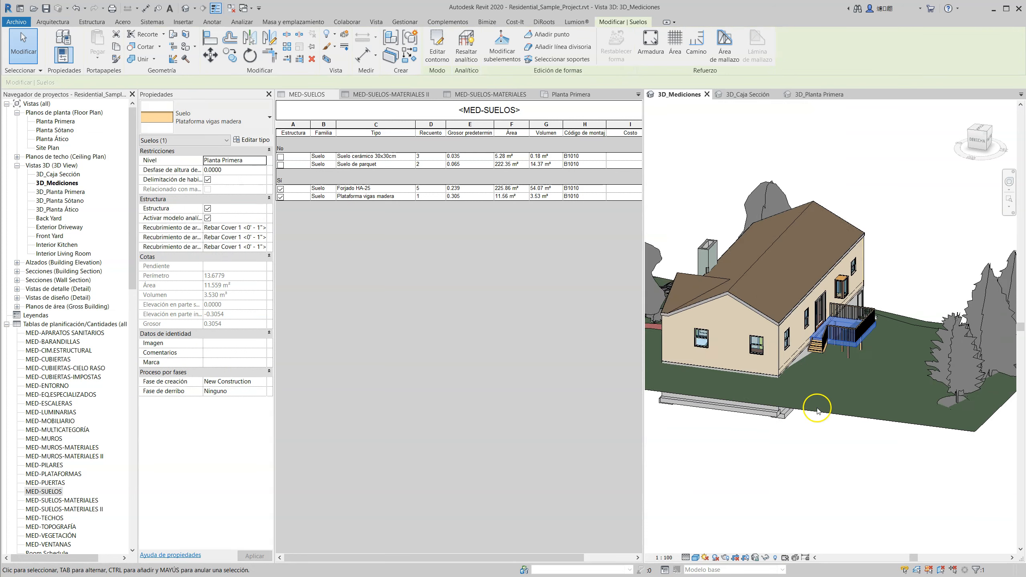
pyautogui.keyDown('shift'); pyautogui.moveTo(816, 411); pyautogui.dragTo(719, 439, button='middle'); pyautogui.keyUp('shift')
pyautogui.click(767, 461)
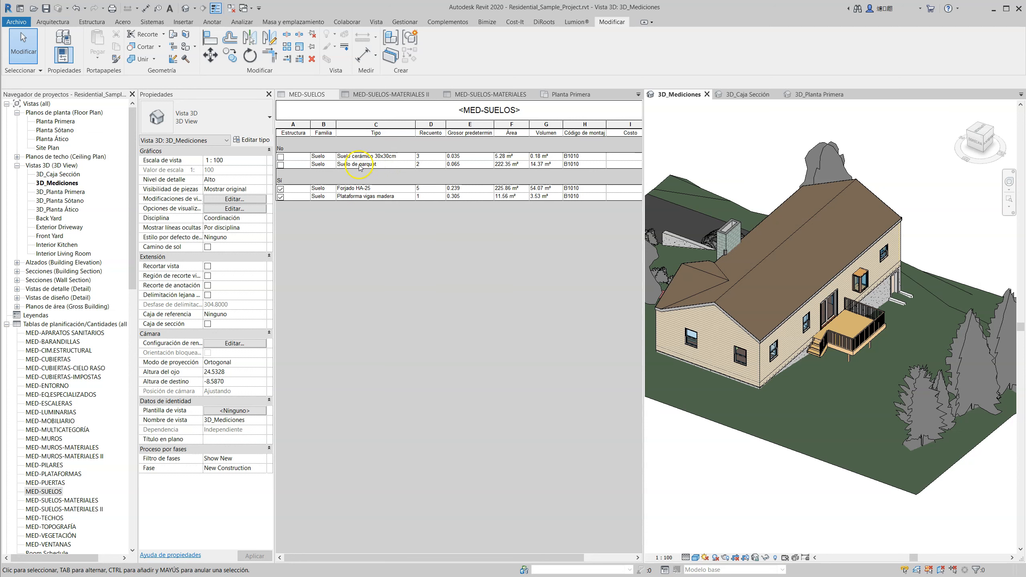
# Temporarily isolate the floors in the 3D_Mediciones view, starting from the schedule's Suelo de parquet row.
pyautogui.click(375, 165)
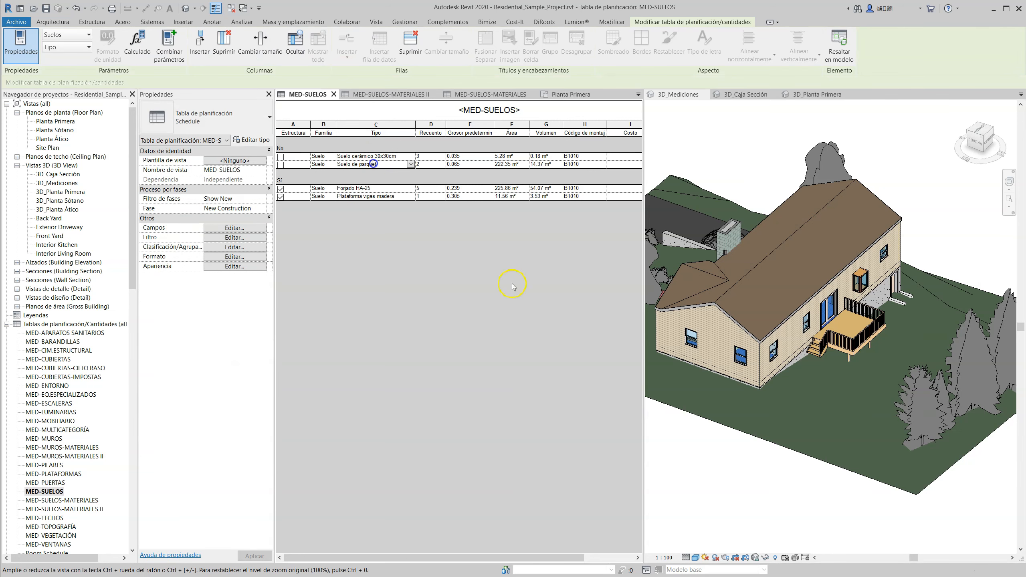
pyautogui.press('h')
pyautogui.press('i')
pyautogui.click(738, 440)
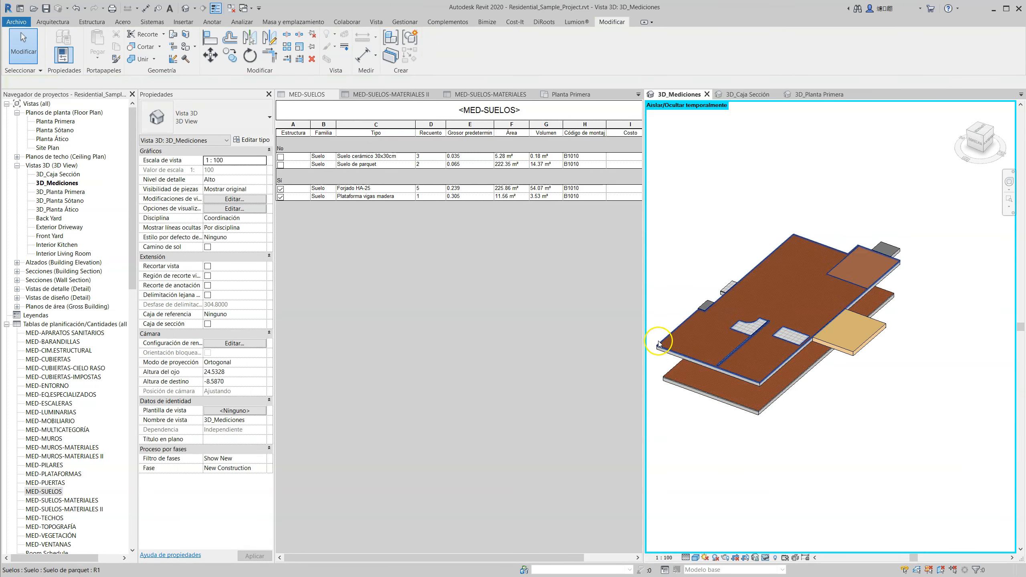
# Review the layer assembly of the Suelo de parquet type with its section preview, and leave its type properties without changes.
pyautogui.scroll(6, 659, 348)
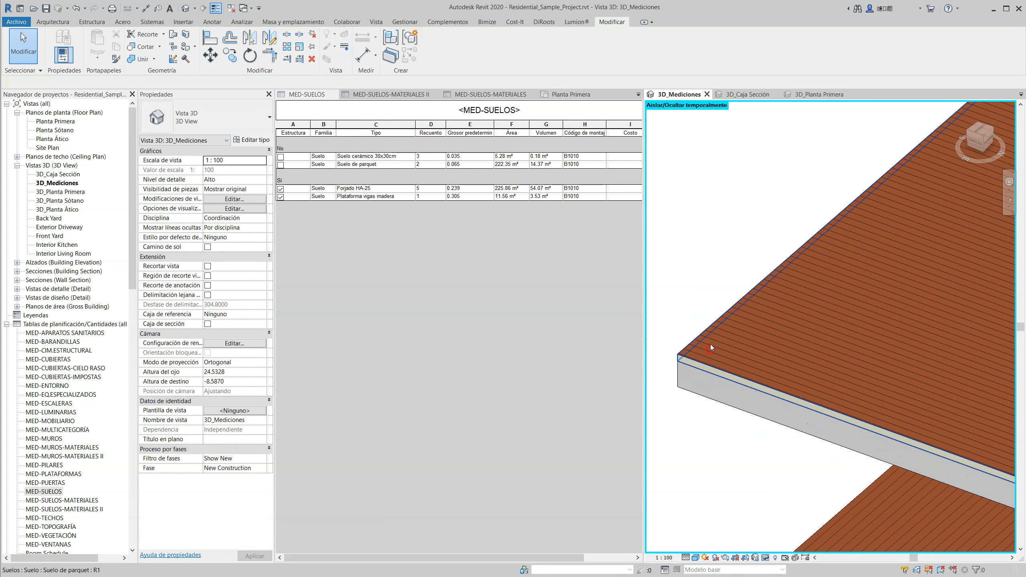
pyautogui.click(698, 339)
pyautogui.click(254, 140)
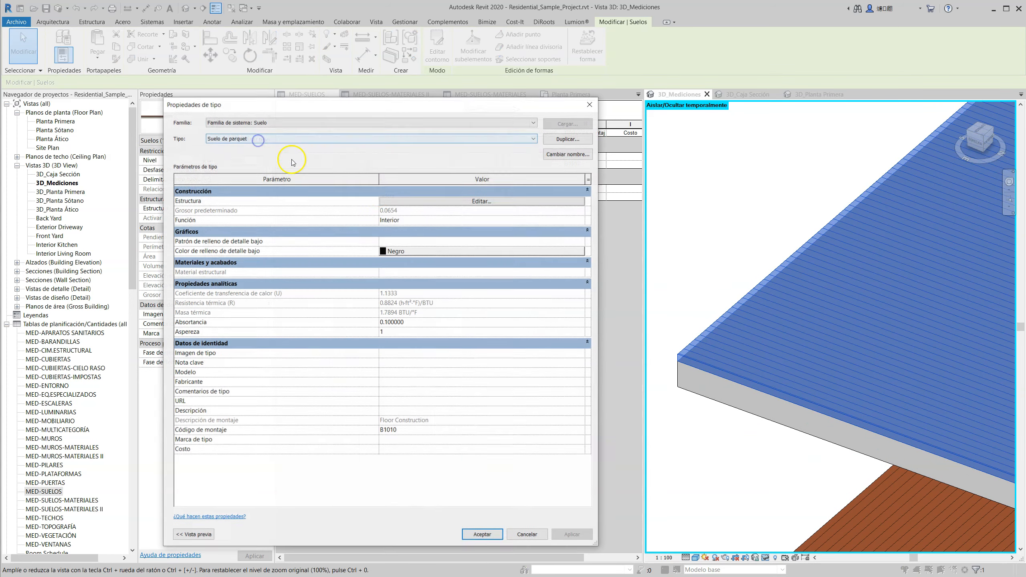
pyautogui.click(395, 201)
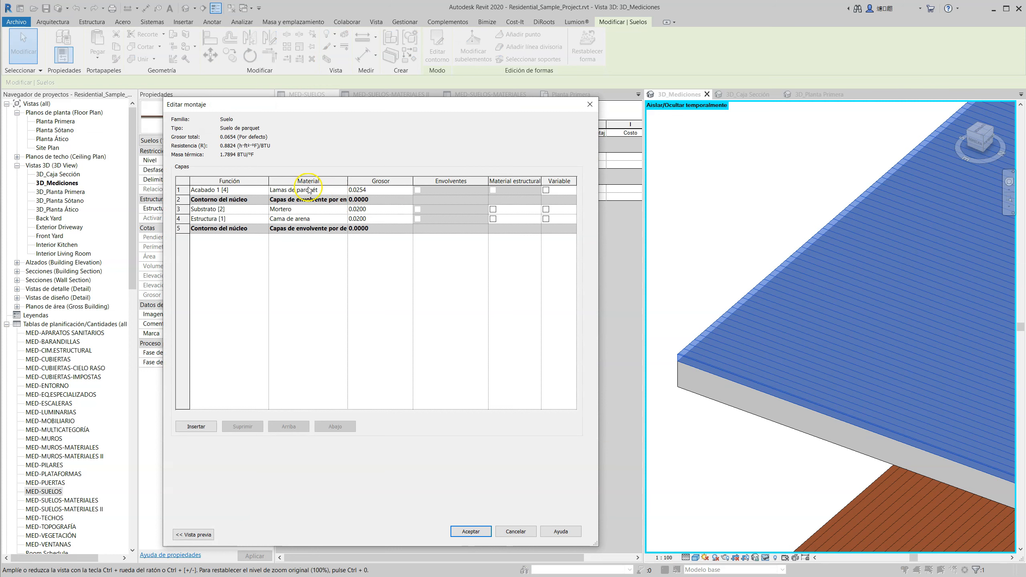
pyautogui.click(193, 534)
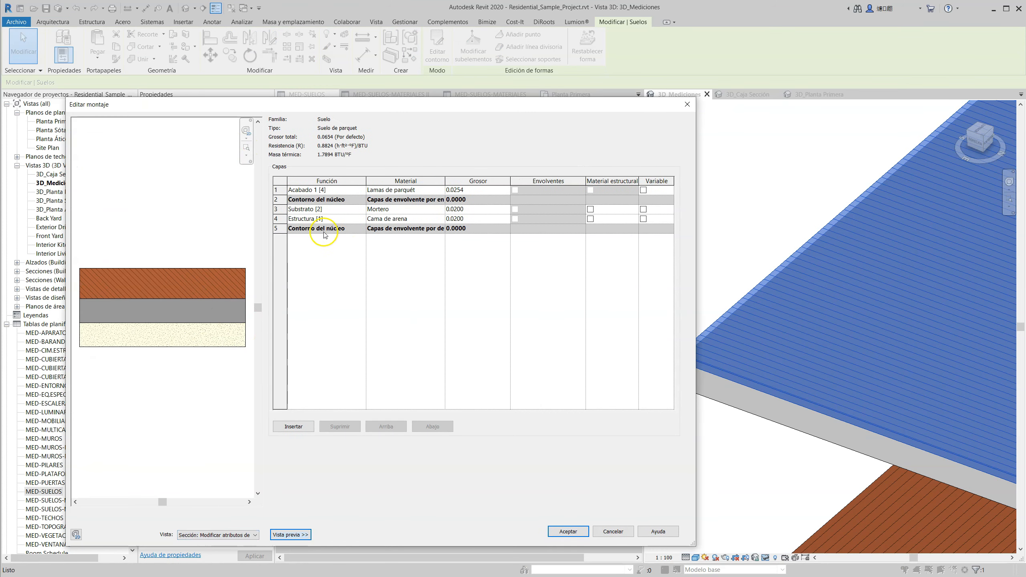
pyautogui.click(280, 222)
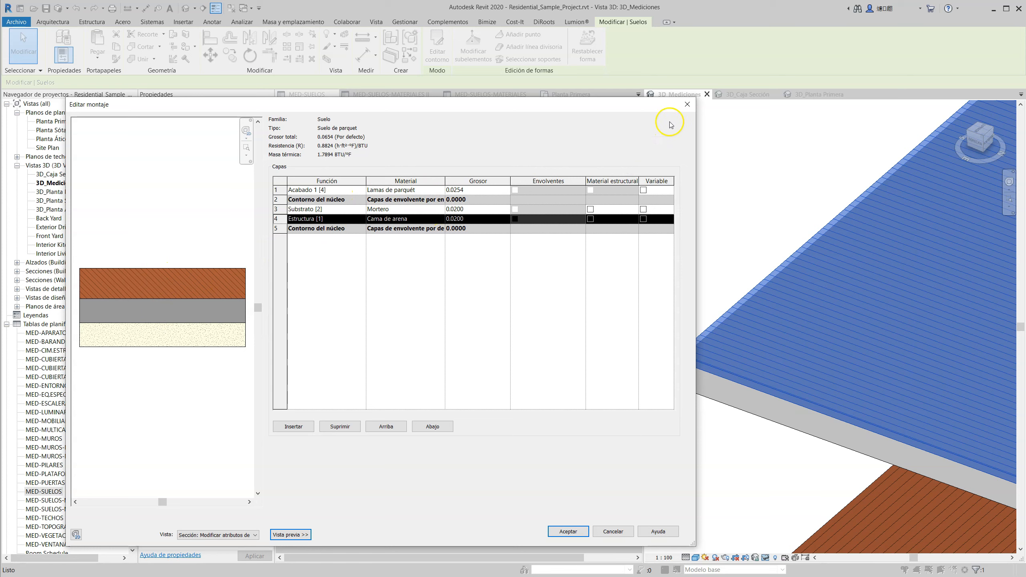
pyautogui.click(687, 106)
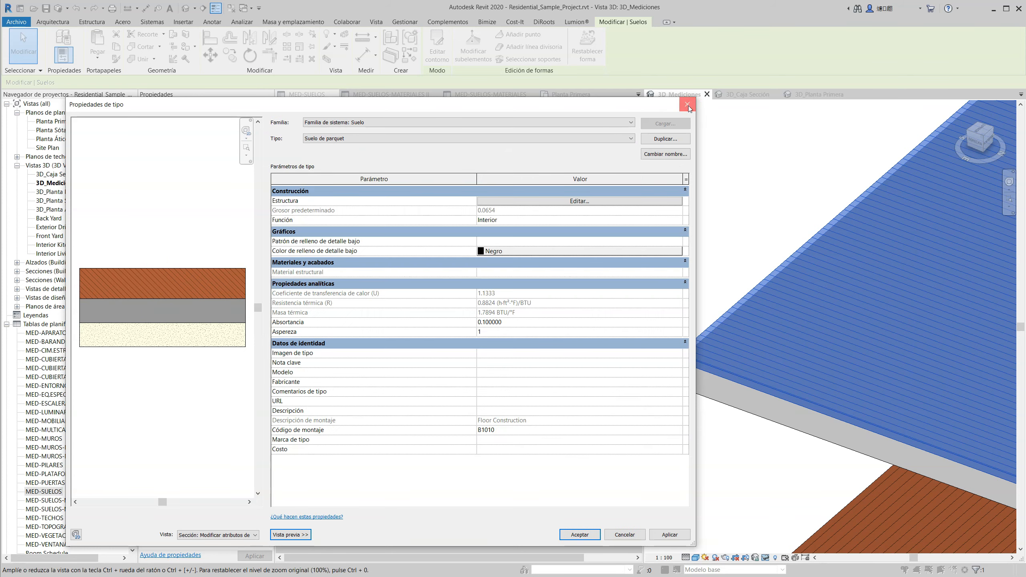
pyautogui.click(687, 106)
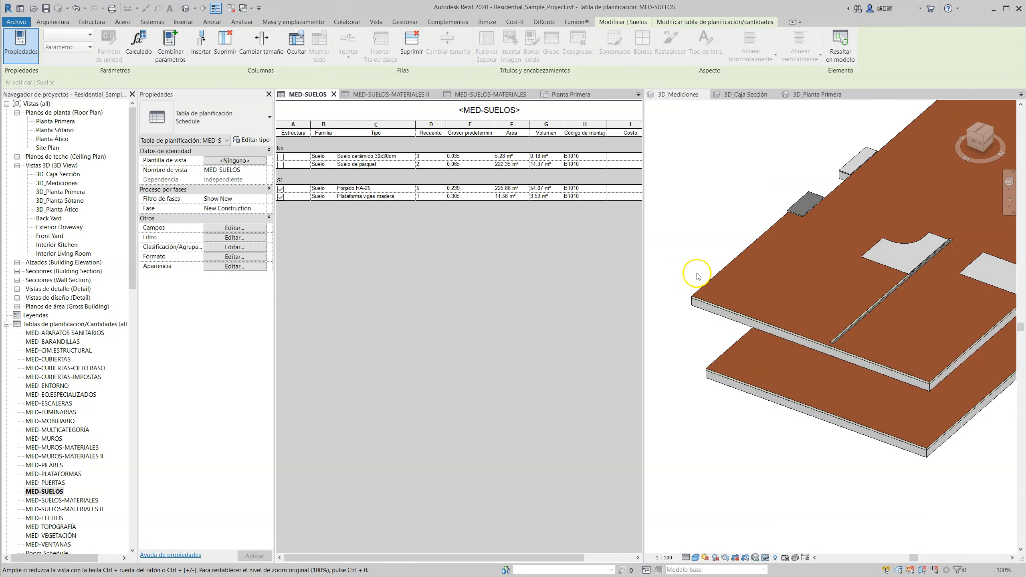
# Review the layer assembly of the Forjado HA-25 slab type and examine how the slab edge meets the parquet above.
pyautogui.scroll(8, 698, 276)
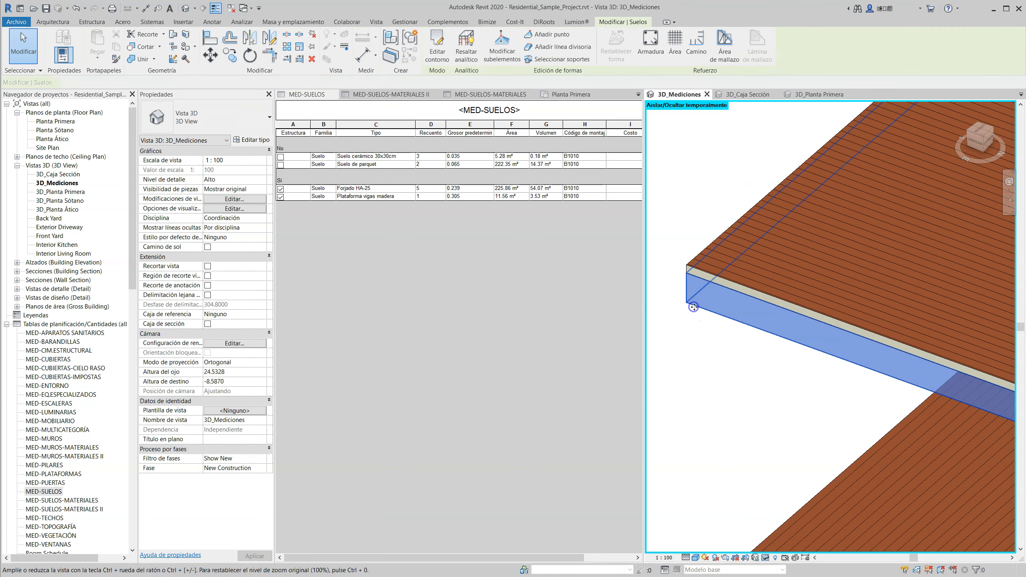
pyautogui.click(693, 307)
pyautogui.click(259, 142)
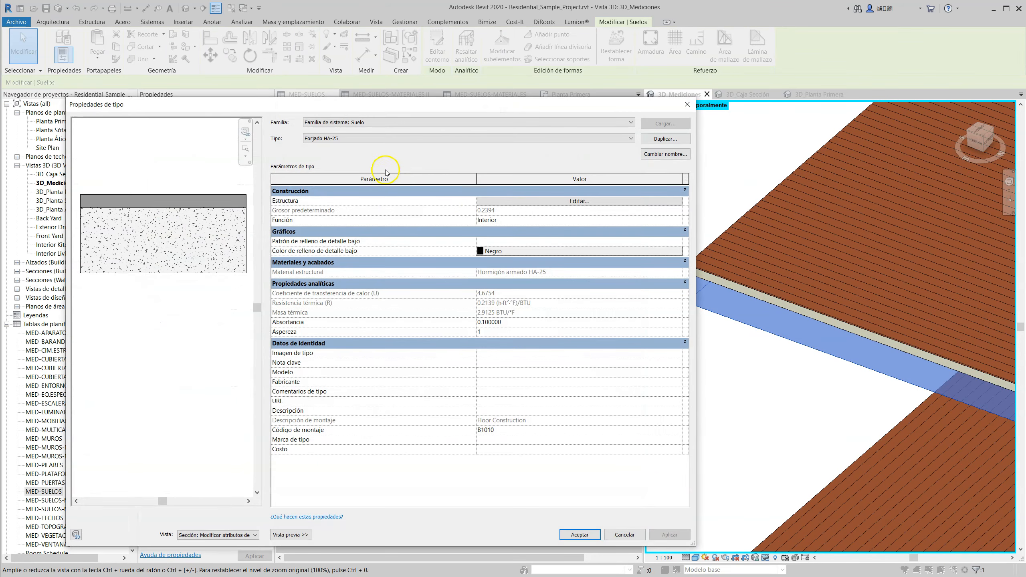
pyautogui.click(488, 202)
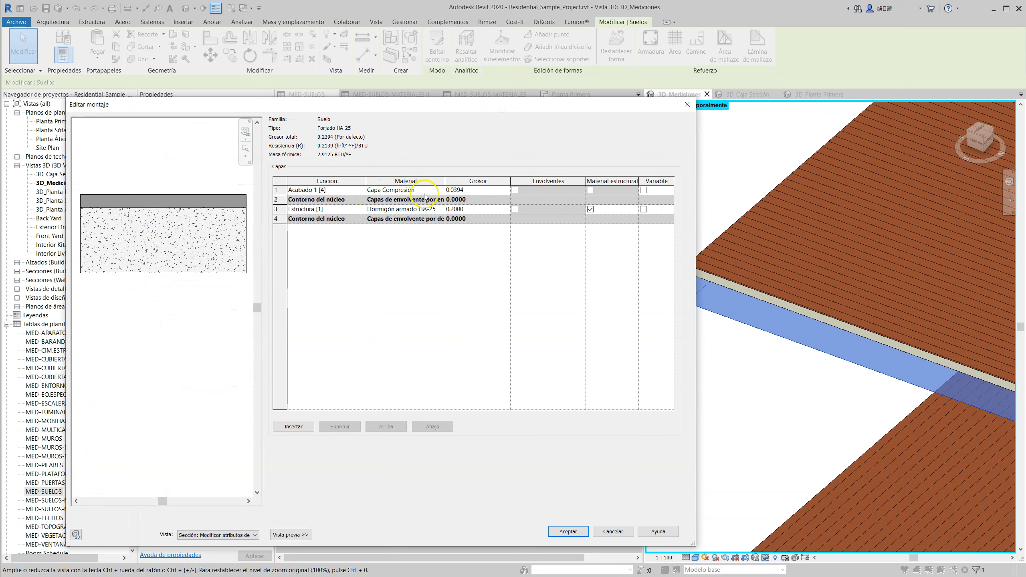
pyautogui.press('Escape')
pyautogui.press('Escape')
pyautogui.press('Escape')
pyautogui.scroll(-3, 749, 373)
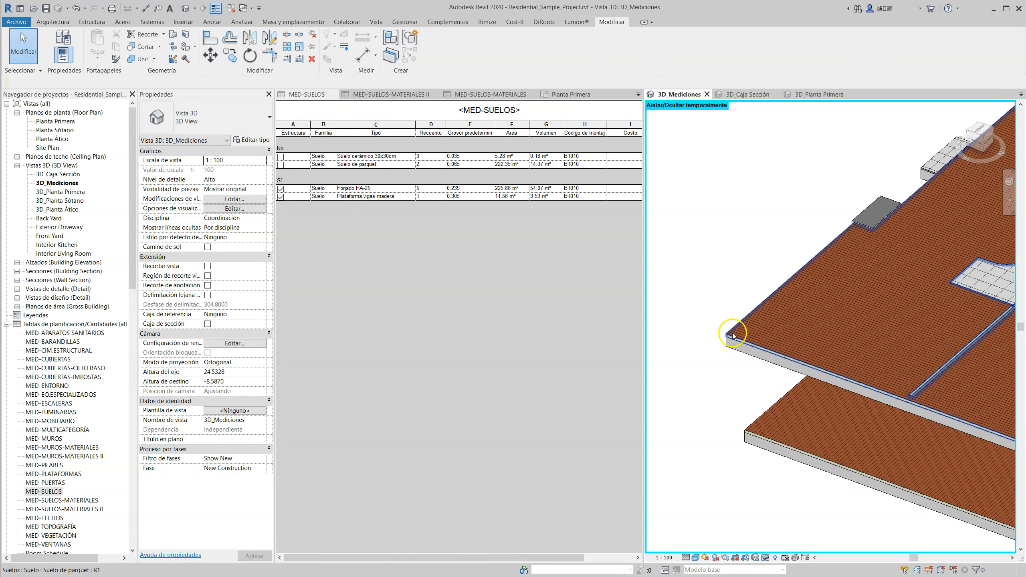
pyautogui.scroll(3, 736, 336)
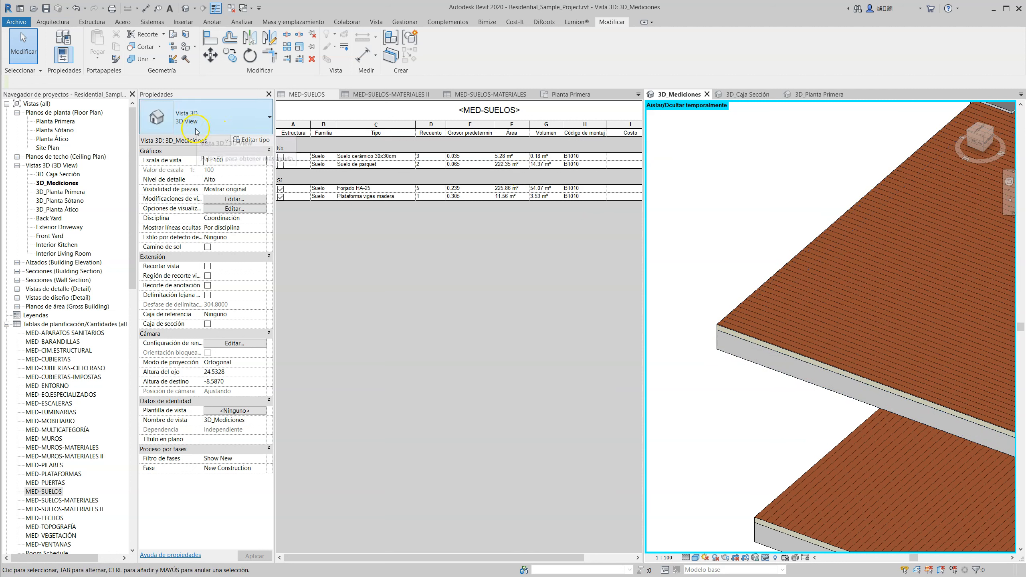
pyautogui.scroll(-2, 714, 308)
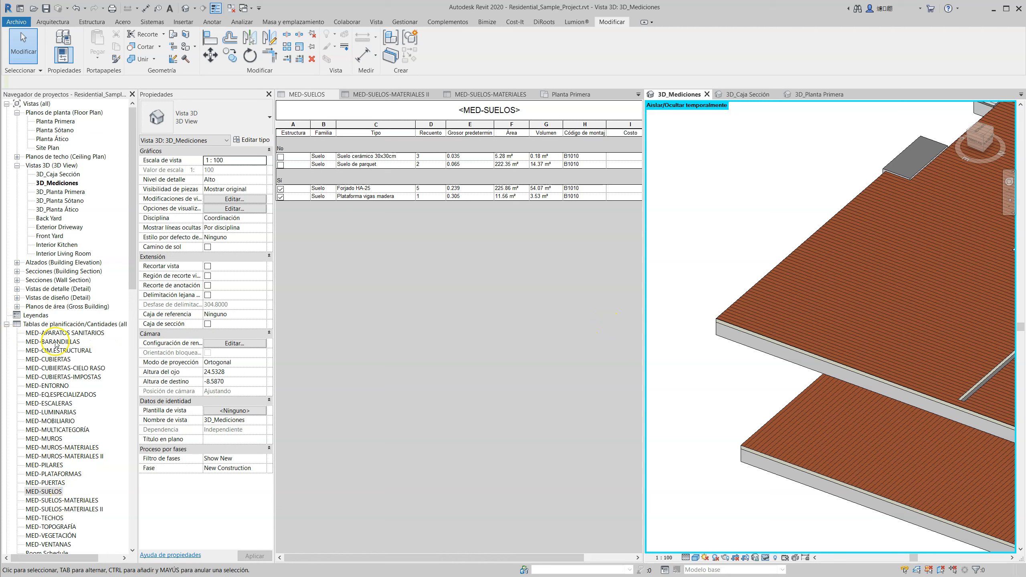
# Start a new material takeoff for the Suelos category, and close its setup without creating the table.
pyautogui.rightClick(51, 324)
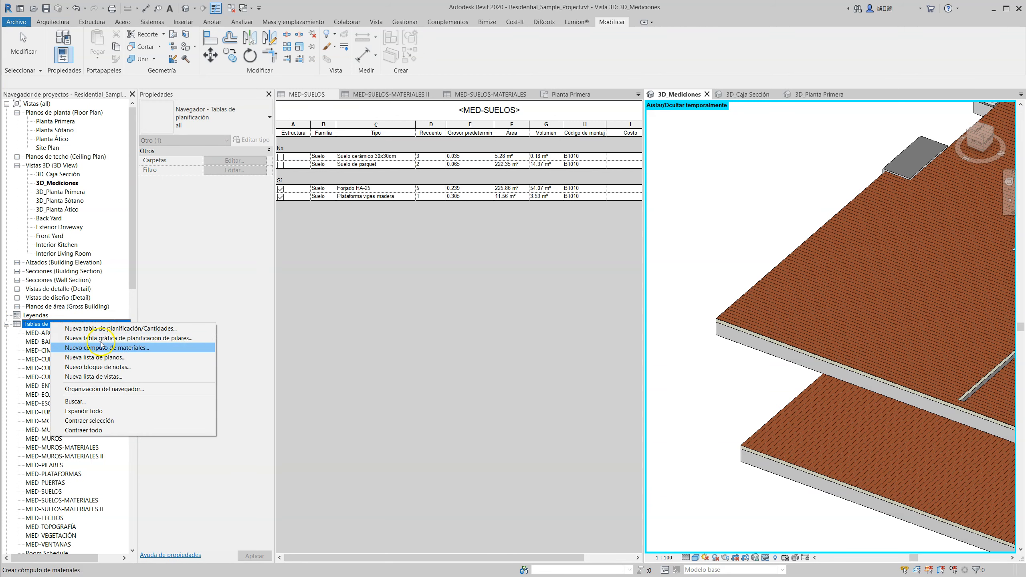
pyautogui.click(147, 350)
pyautogui.click(325, 344)
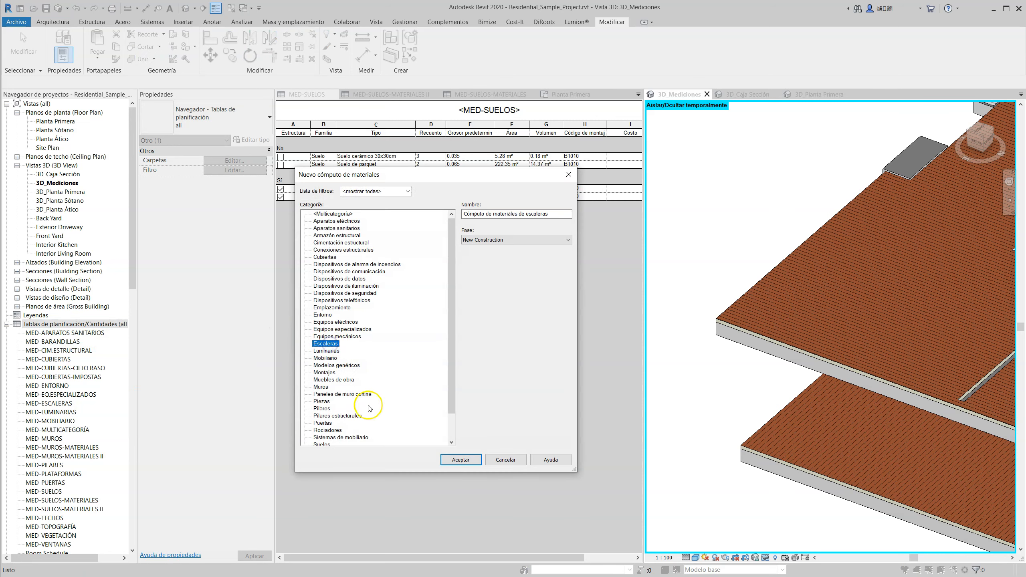
pyautogui.click(327, 359)
pyautogui.click(328, 436)
pyautogui.scroll(-4, 327, 415)
pyautogui.click(323, 416)
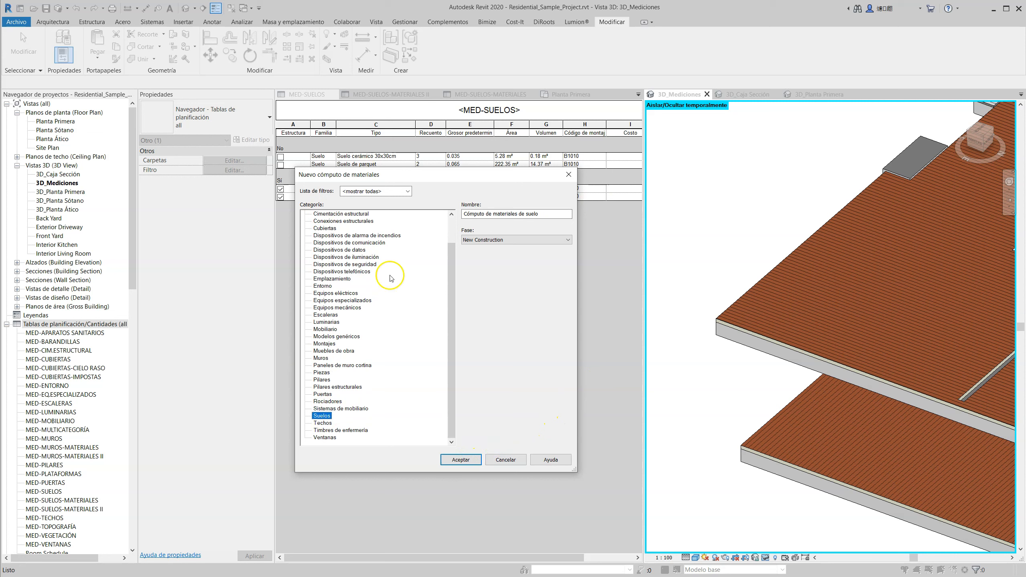
pyautogui.click(568, 174)
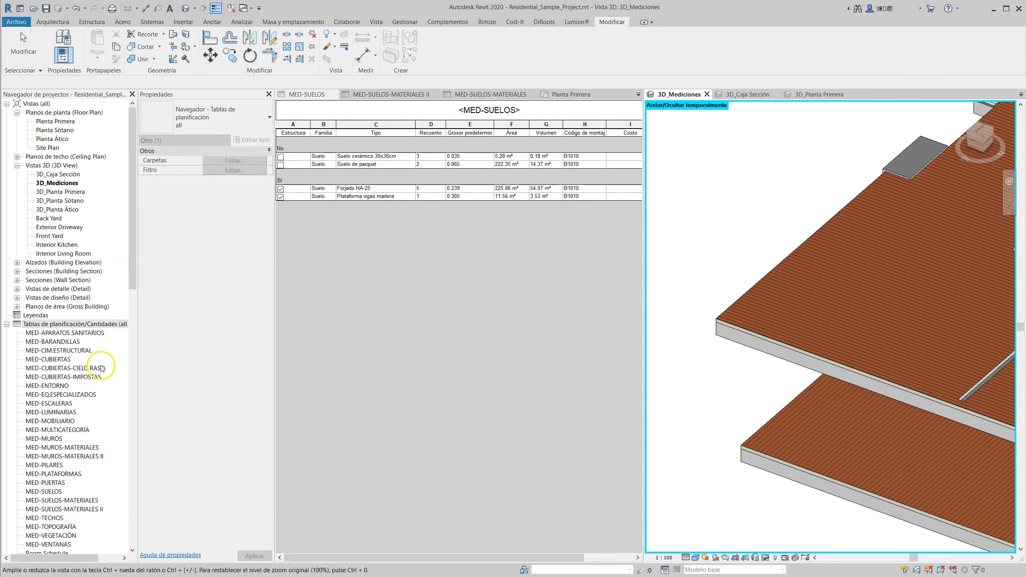
# Open the MED-SUELOS-MATERIALES schedule and highlight the floors of both Mortero rows in the 3D view.
pyautogui.scroll(-3, 93, 366)
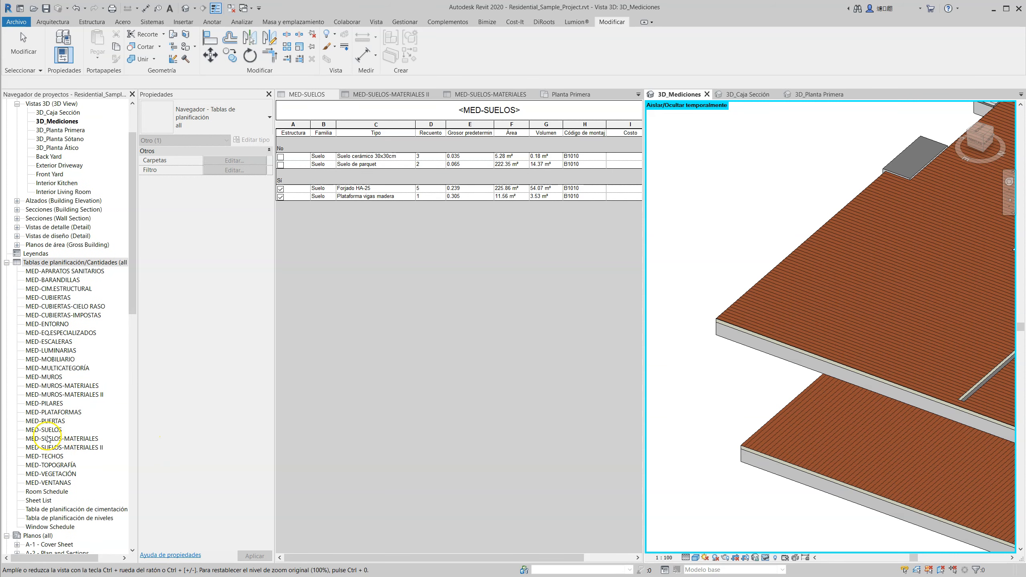
pyautogui.click(48, 439)
pyautogui.doubleClick(74, 439)
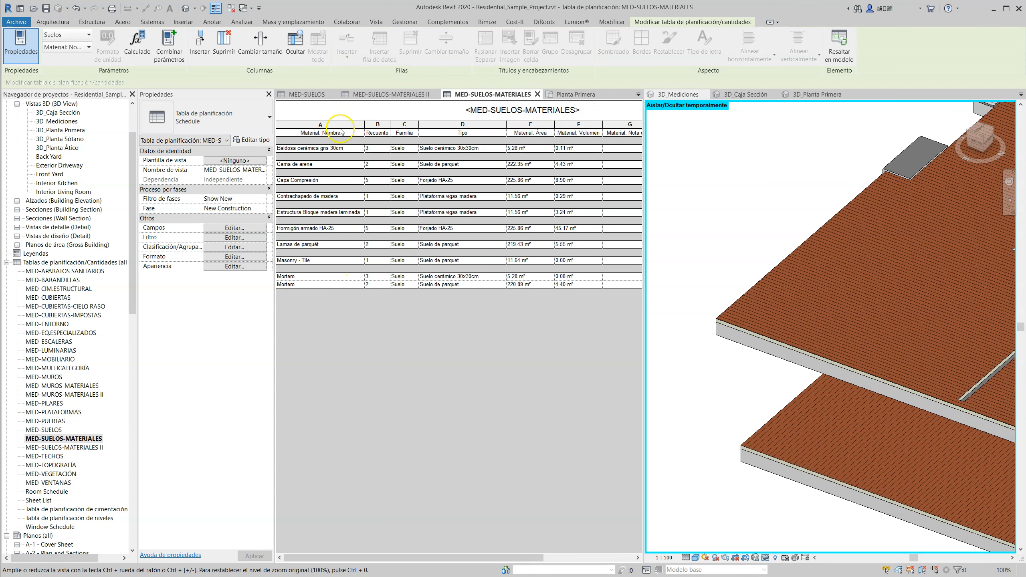
pyautogui.moveTo(307, 277); pyautogui.dragTo(308, 285)
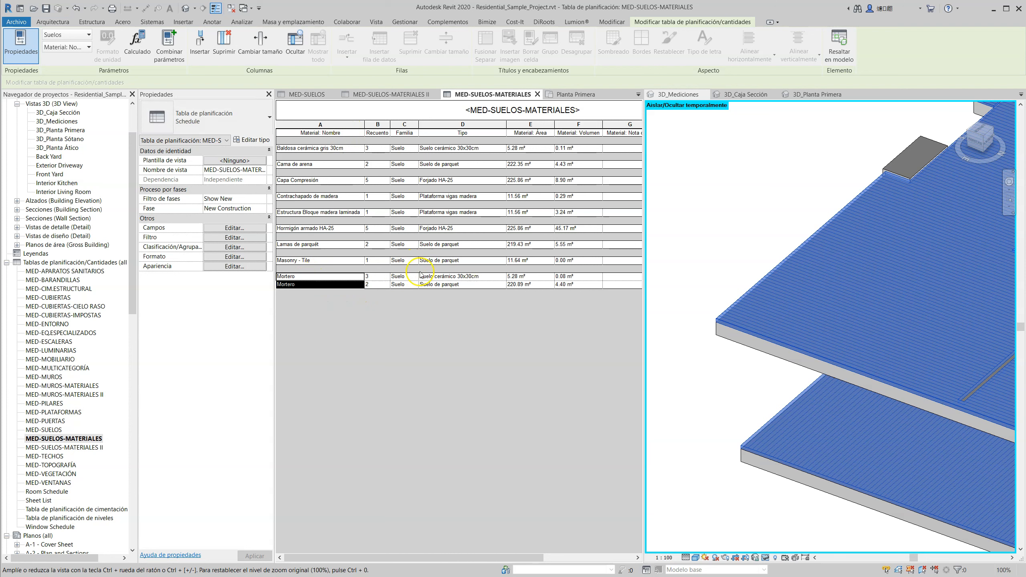
pyautogui.scroll(-2, 666, 387)
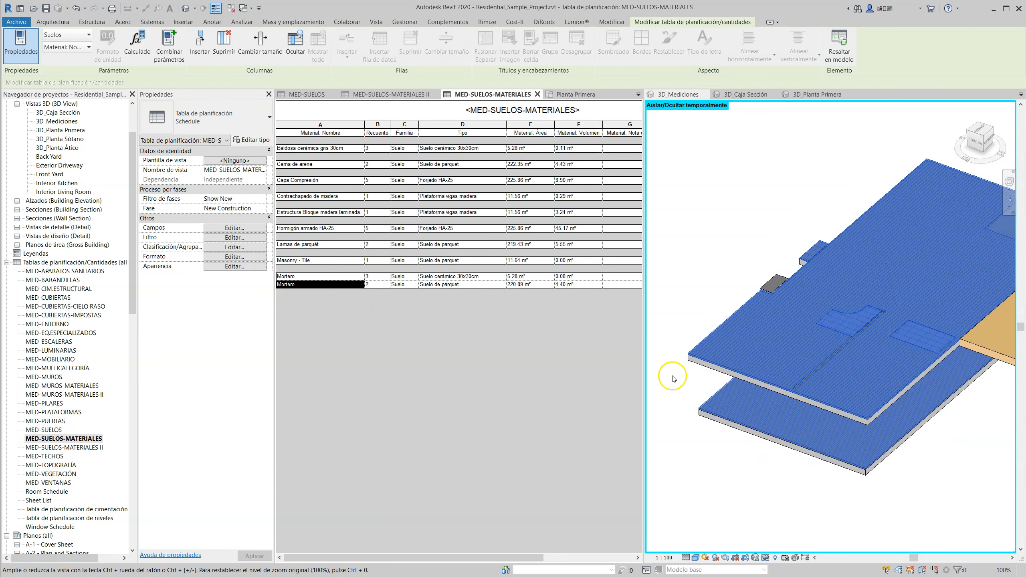
# Highlight the ceramic floors from the Mortero row for Suelo cerámico 30x30cm and review that floor type's layer assembly.
pyautogui.click(450, 276)
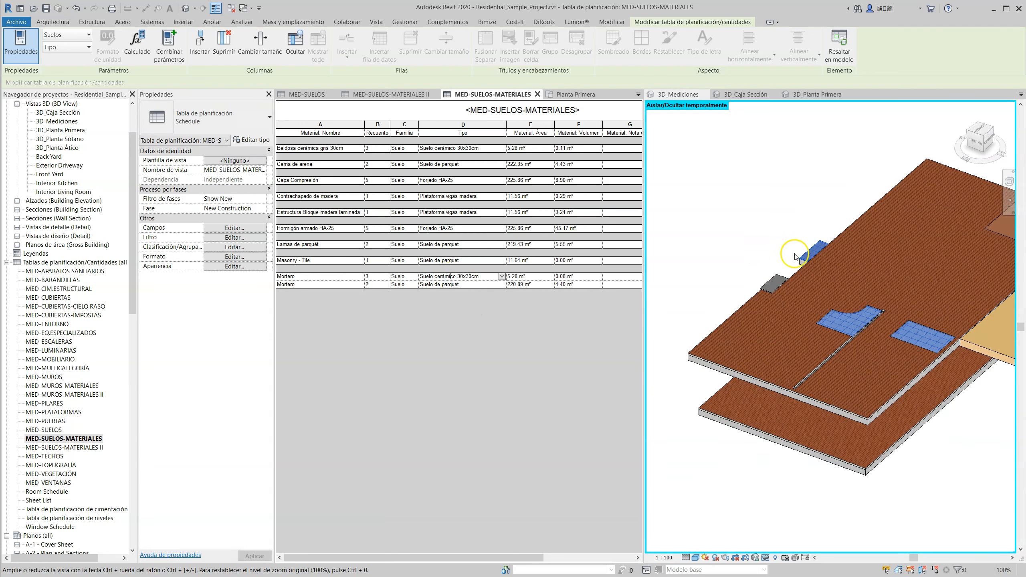
pyautogui.scroll(3, 812, 271)
pyautogui.click(811, 275)
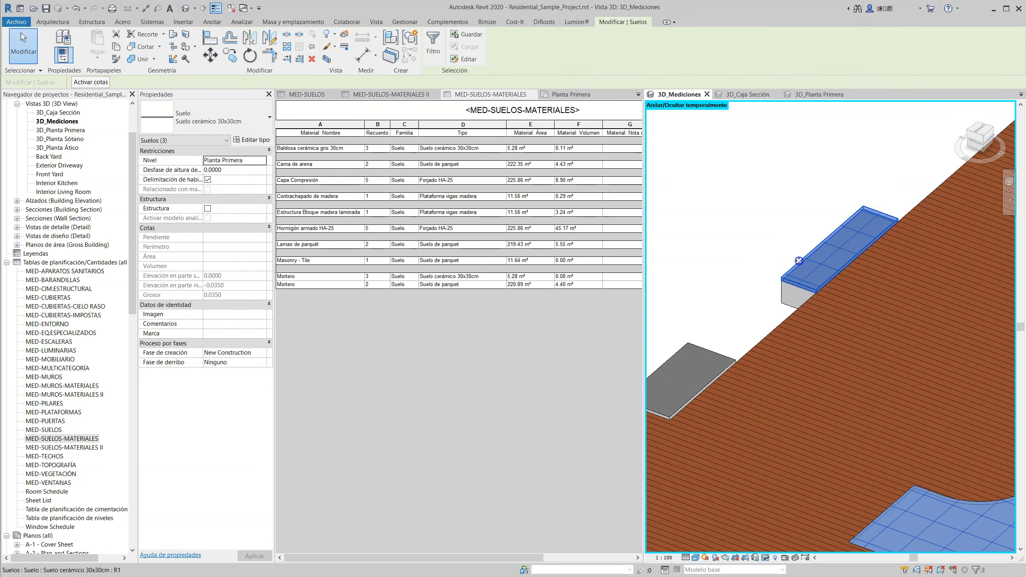
pyautogui.click(270, 140)
pyautogui.click(509, 200)
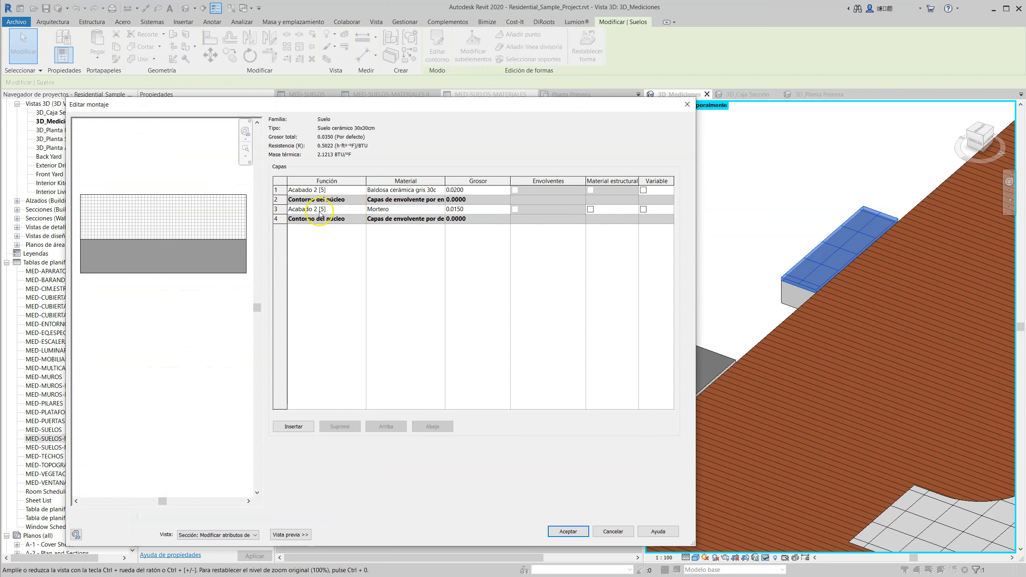
pyautogui.press('Escape')
pyautogui.press('Escape')
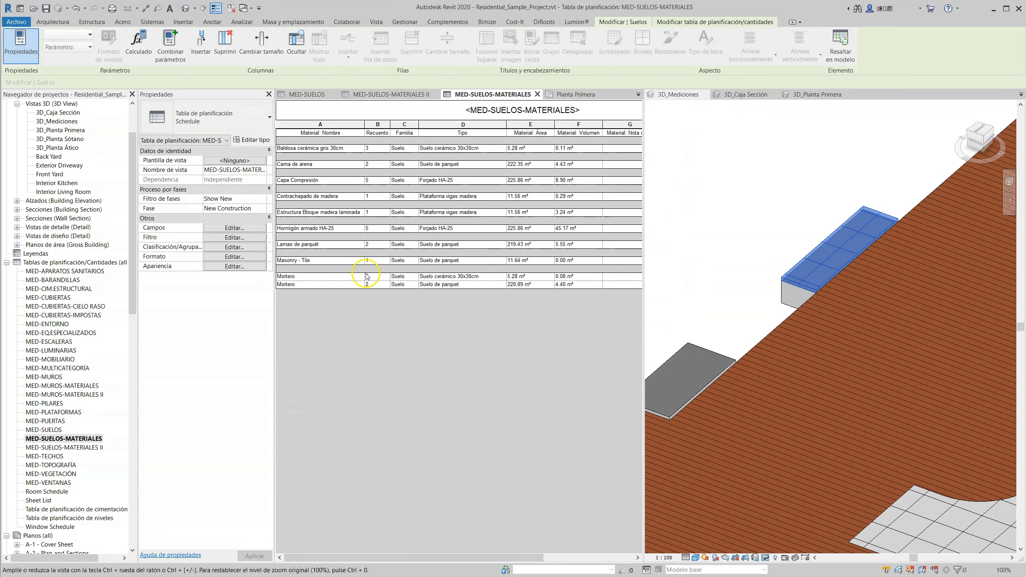
# Find the Suelo de parquet floor behind the second Mortero row in the 3D view and review its layer assembly.
pyautogui.click(448, 285)
pyautogui.scroll(-5, 661, 279)
pyautogui.moveTo(684, 372); pyautogui.dragTo(772, 350, button='middle')
pyautogui.press('Escape')
pyautogui.scroll(5, 706, 349)
pyautogui.click(707, 348)
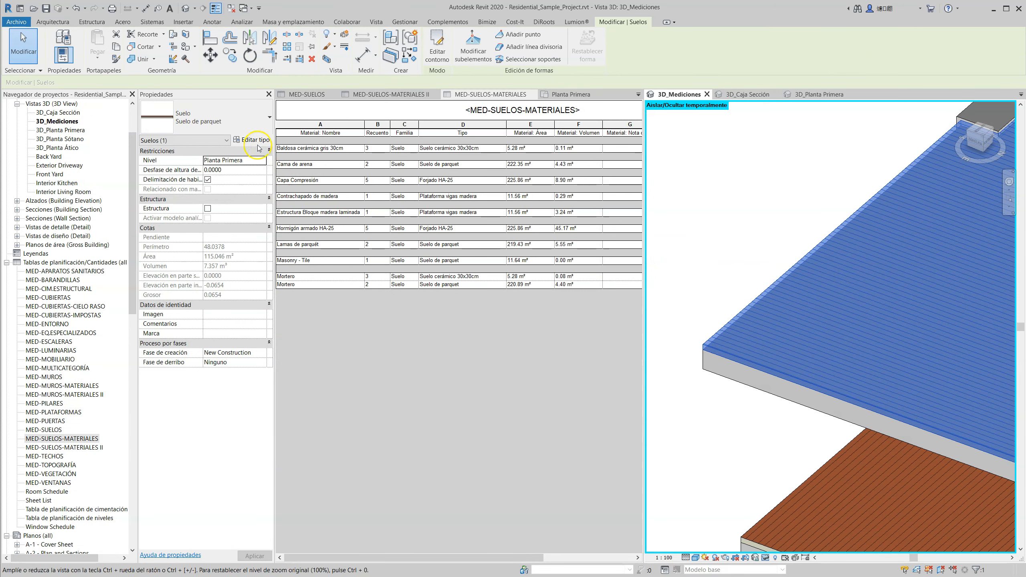
pyautogui.click(258, 143)
pyautogui.click(488, 203)
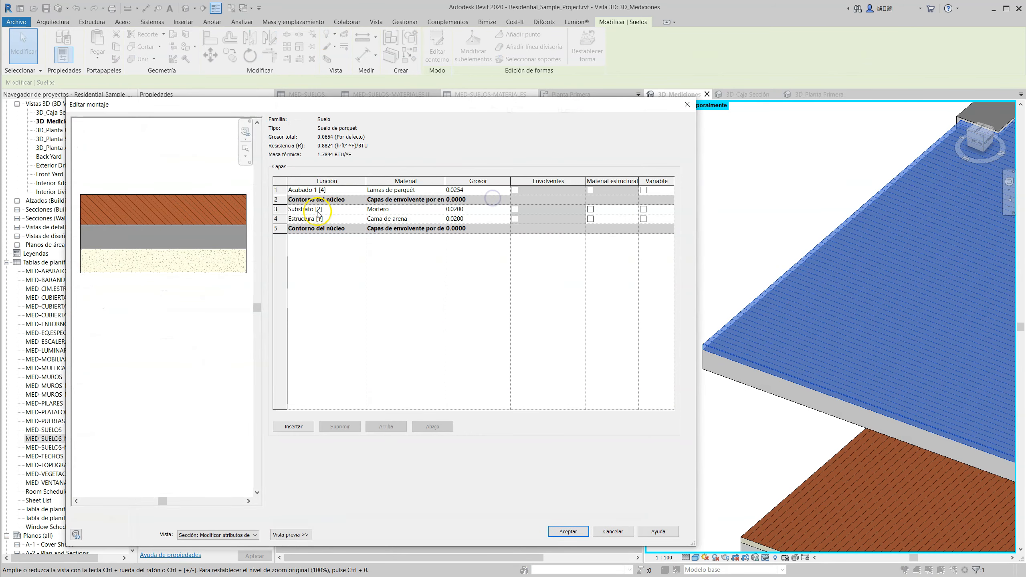
pyautogui.press('Escape')
pyautogui.press('Escape')
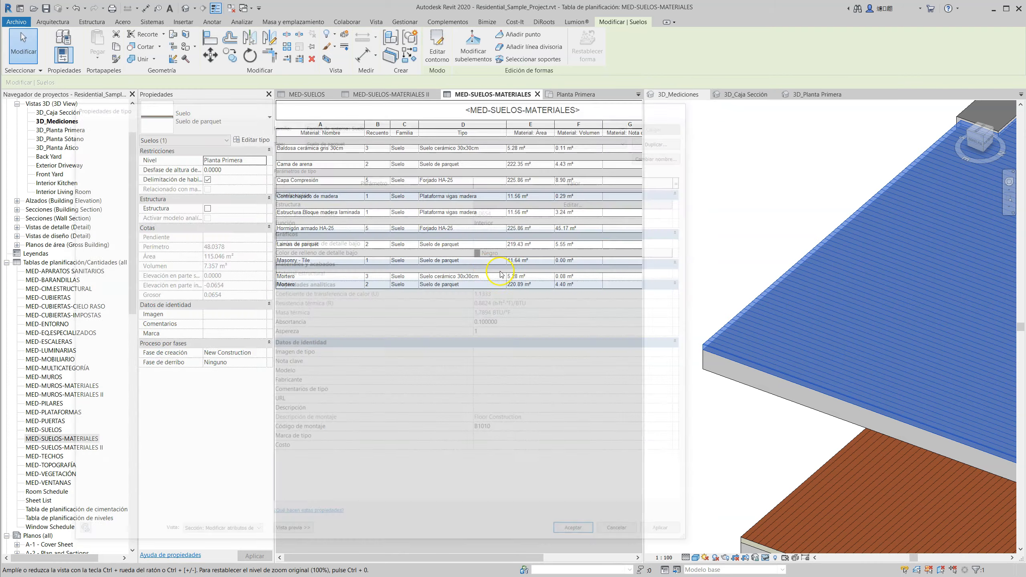
# Add a Solo totales footer to the Material: Nombre grouping of MED-SUELOS-MATERIALES and highlight the Suelo de parquet Mortero row.
pyautogui.click(512, 290)
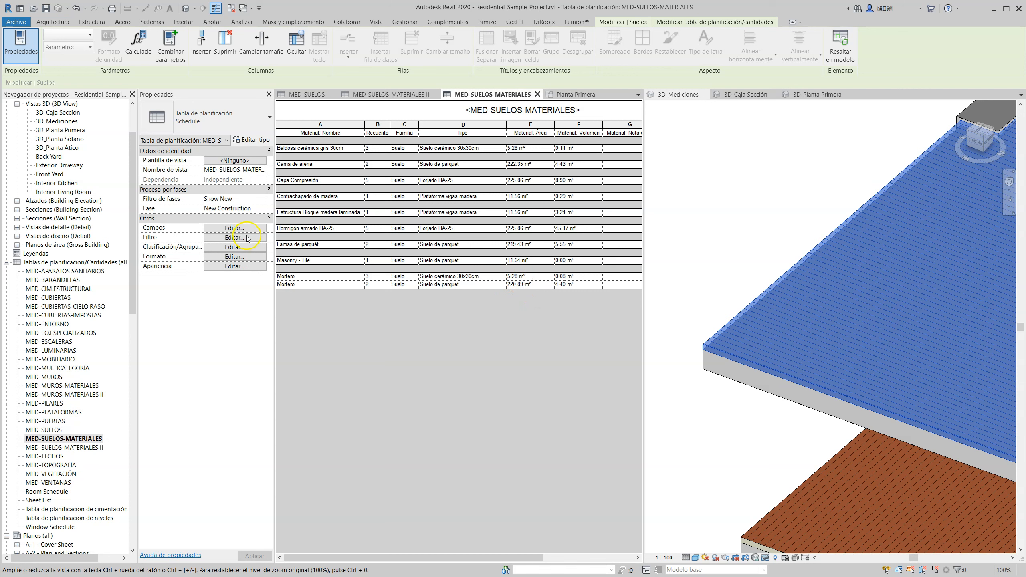
pyautogui.click(239, 247)
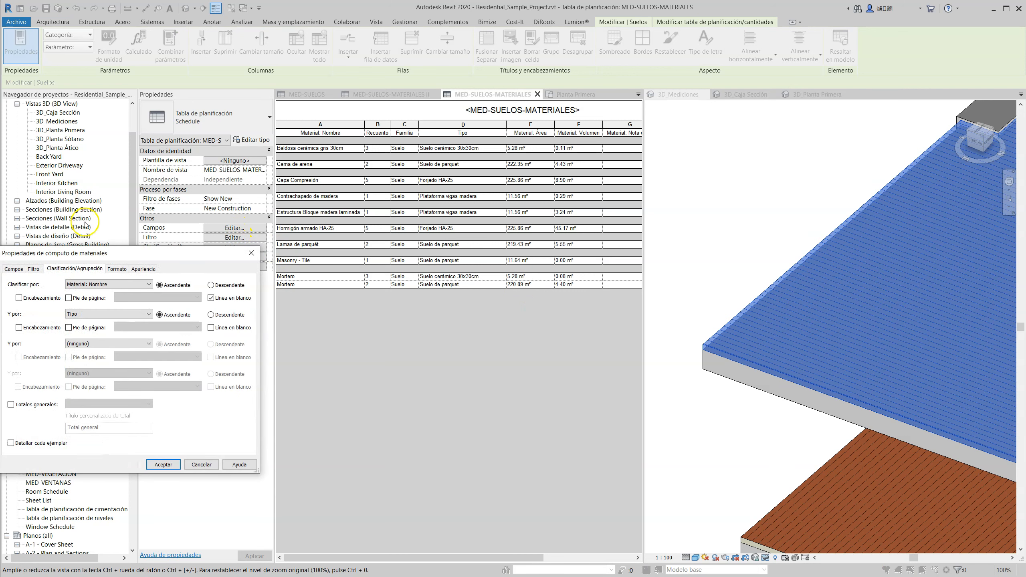
pyautogui.click(68, 298)
pyautogui.click(164, 297)
pyautogui.click(145, 325)
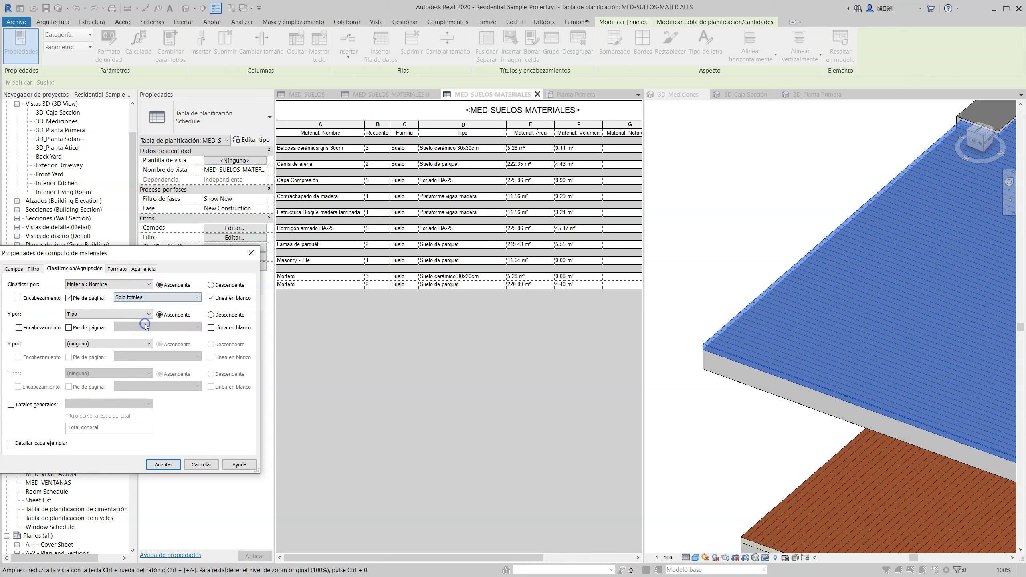
pyautogui.click(164, 464)
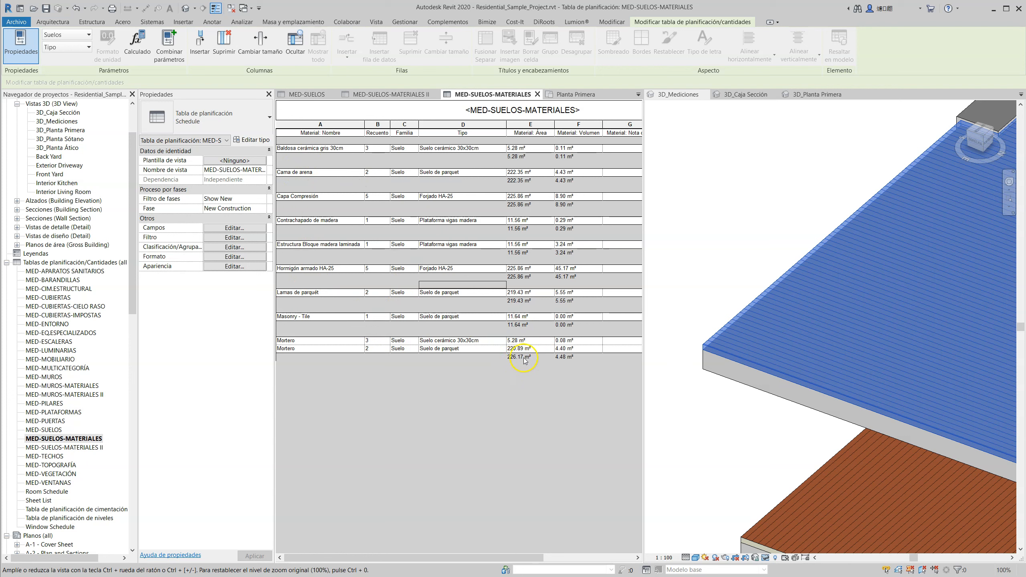
pyautogui.click(333, 346)
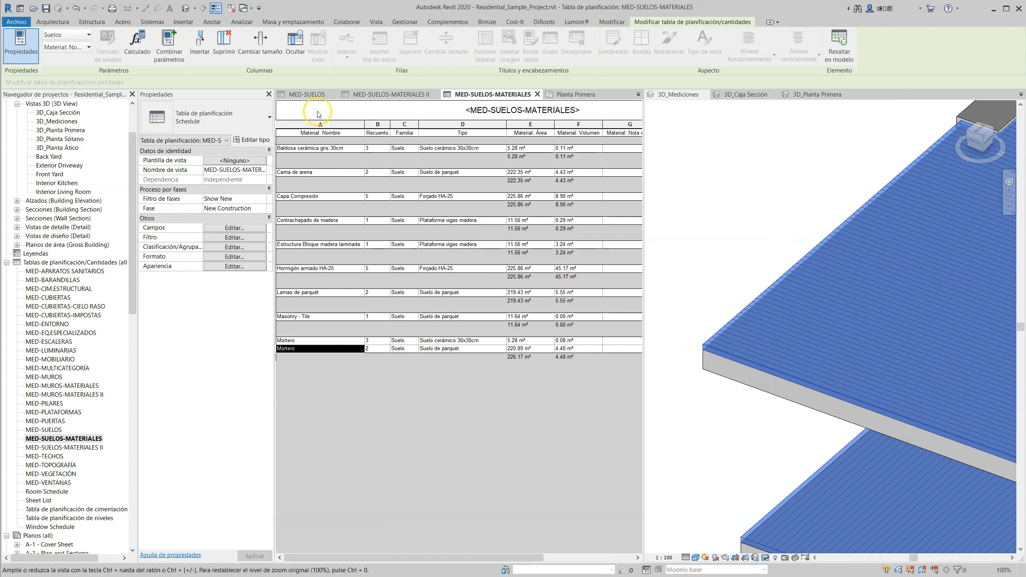
# Open the MED-SUELOS schedule and select the rectangular ceramic floor on the upper level in the 3D view for comparison.
pyautogui.click(305, 94)
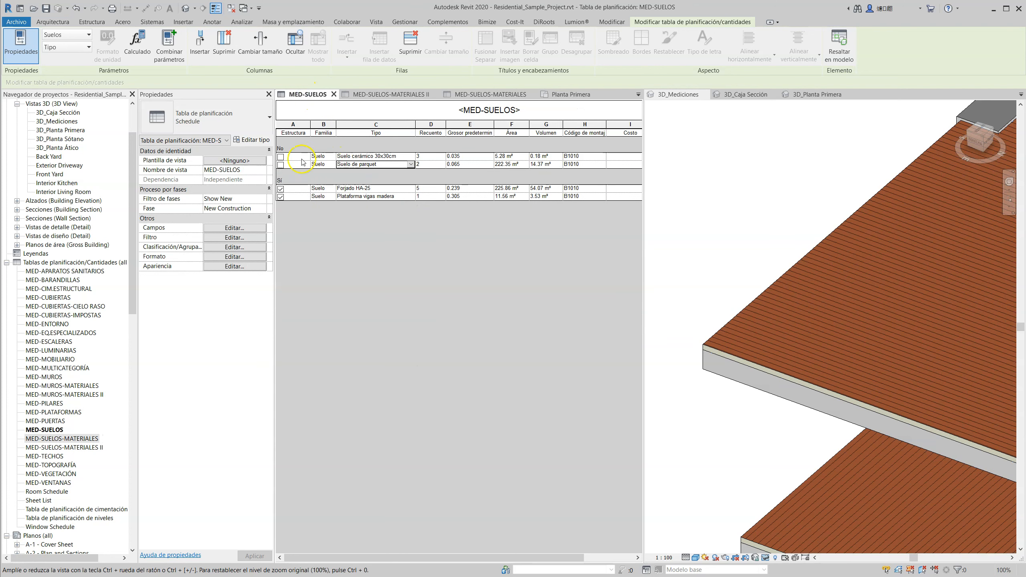
pyautogui.scroll(-10, 700, 298)
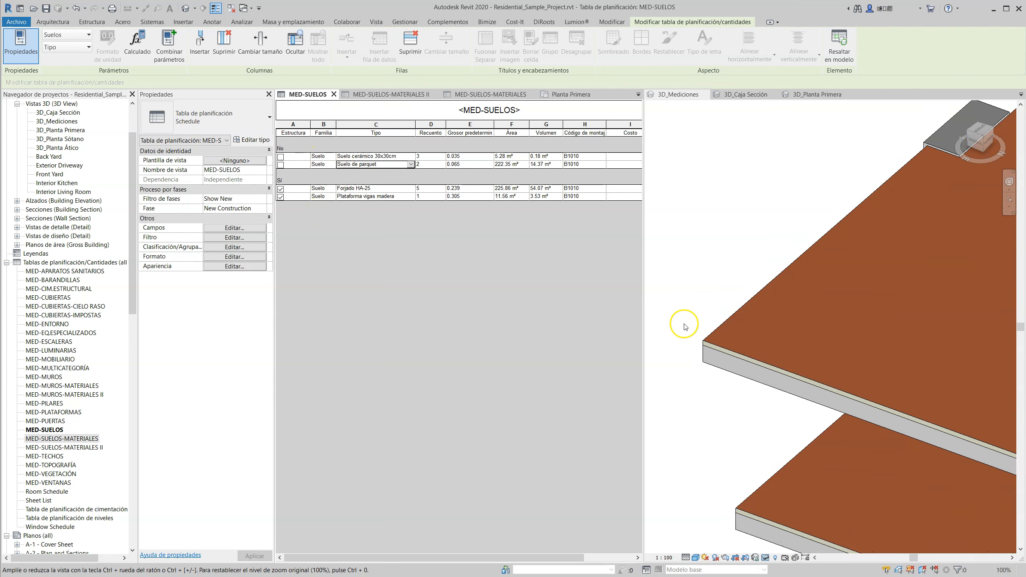
pyautogui.keyDown('shift'); pyautogui.moveTo(708, 396); pyautogui.dragTo(858, 406, button='middle'); pyautogui.keyUp('shift')
pyautogui.click(889, 406)
pyautogui.scroll(3, 832, 394)
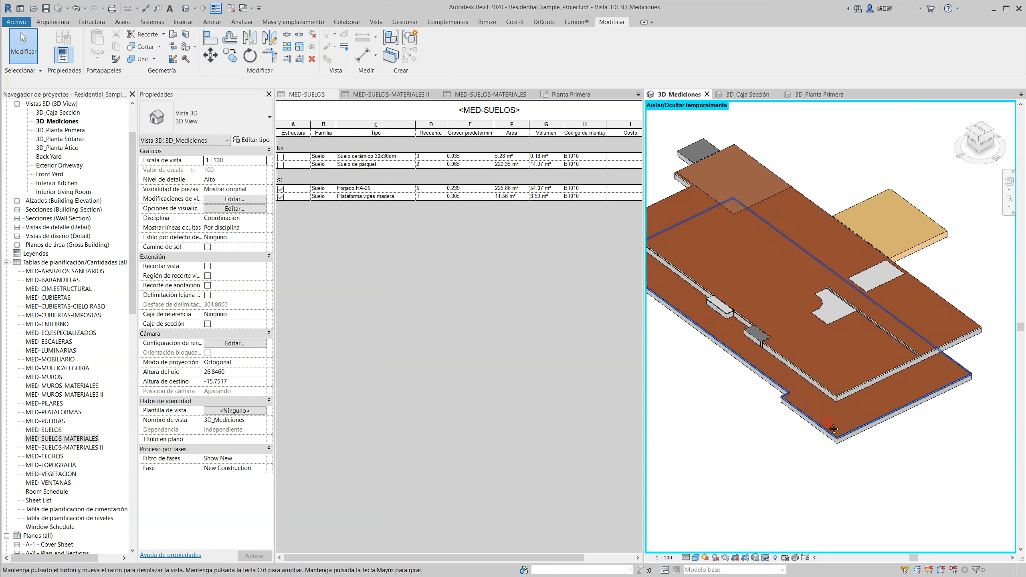
pyautogui.click(854, 301)
pyautogui.click(881, 279)
pyautogui.scroll(-2, 898, 364)
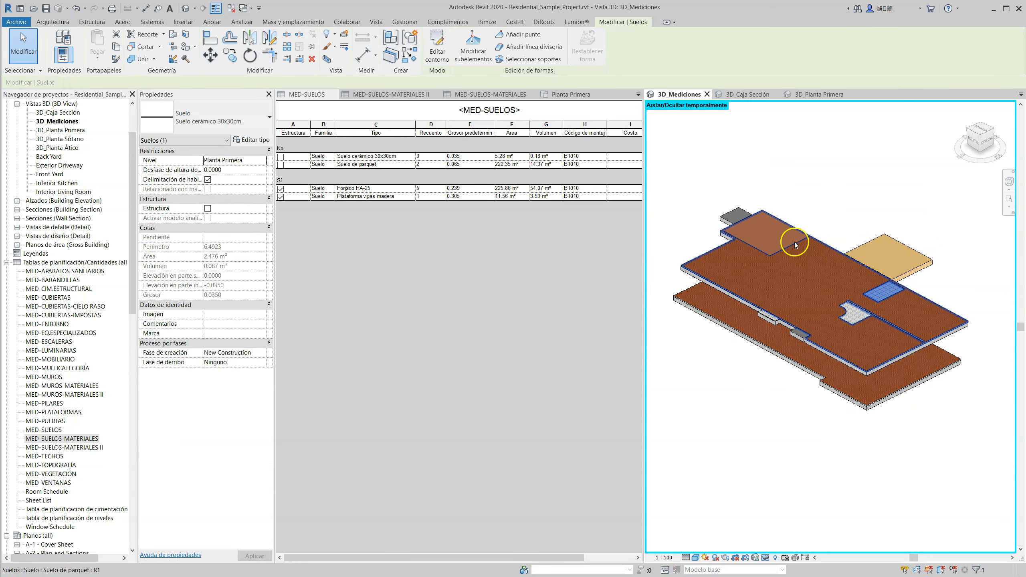
# Examine the differently finished area of the upper parquet floor and select the floor to check which element it belongs to.
pyautogui.scroll(3, 796, 239)
pyautogui.moveTo(857, 234); pyautogui.dragTo(821, 312, button='middle')
pyautogui.keyDown('shift'); pyautogui.moveTo(821, 311); pyautogui.dragTo(700, 316, button='middle'); pyautogui.keyUp('shift')
pyautogui.moveTo(872, 359); pyautogui.dragTo(623, 377, button='middle')
pyautogui.scroll(3, 687, 346)
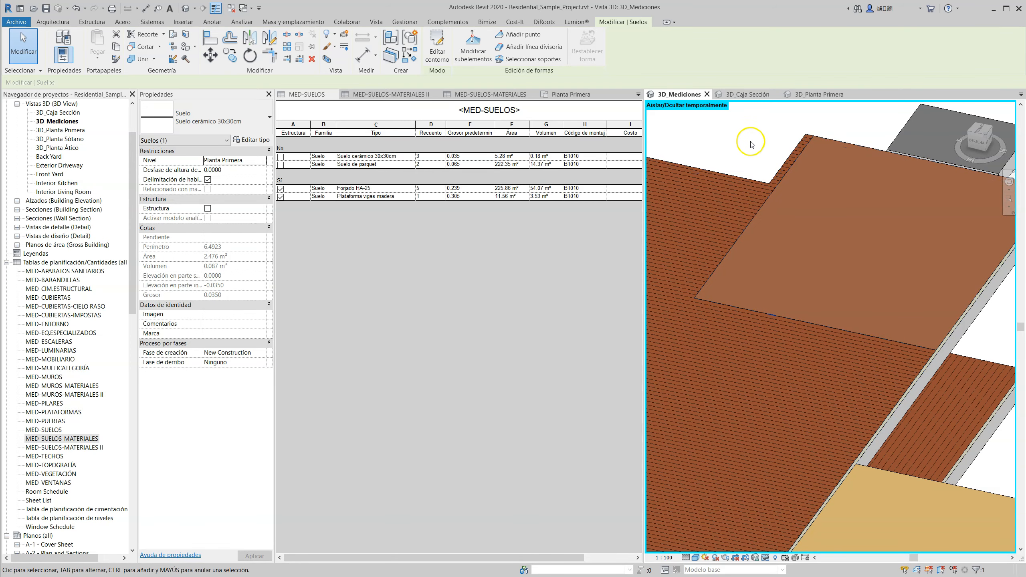
pyautogui.click(740, 237)
pyautogui.moveTo(948, 352); pyautogui.dragTo(872, 319, button='middle')
pyautogui.press('Escape')
pyautogui.click(872, 318)
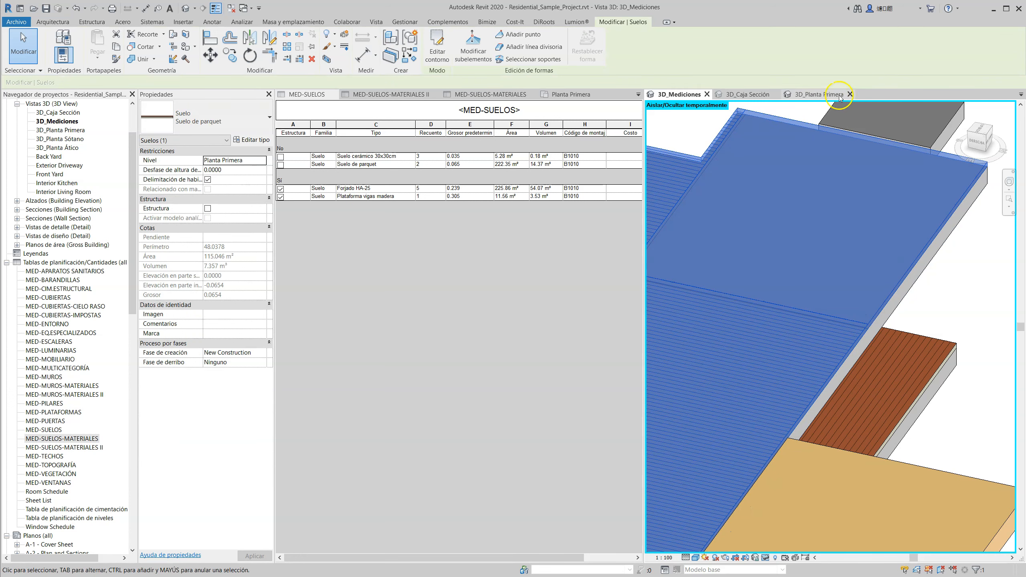
pyautogui.moveTo(751, 308); pyautogui.dragTo(770, 318, button='middle')
pyautogui.press('Escape')
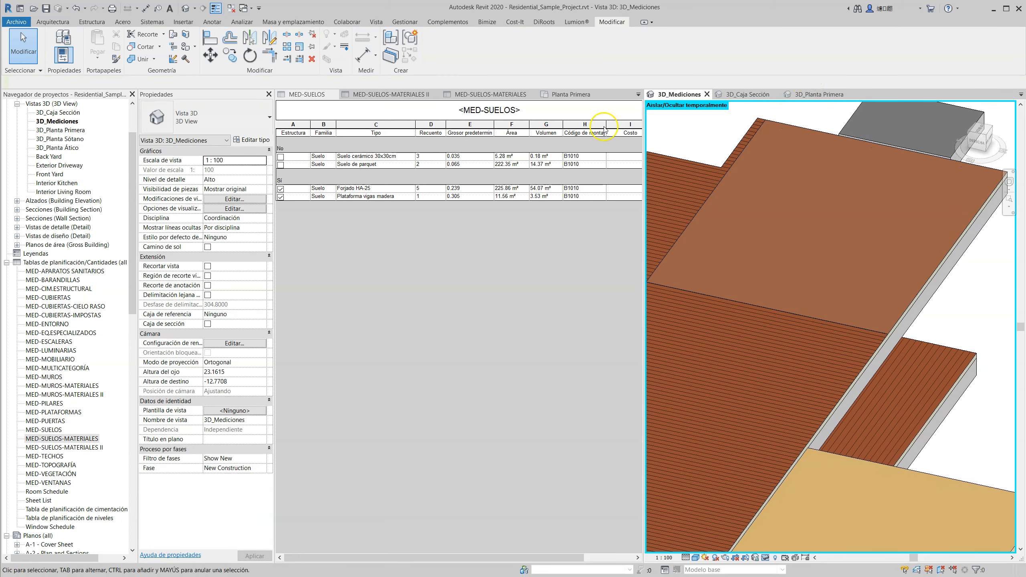
# Open the 3D_Planta Primera view and inspect the split-face boundary between the kitchen finish and the parquet.
pyautogui.click(811, 96)
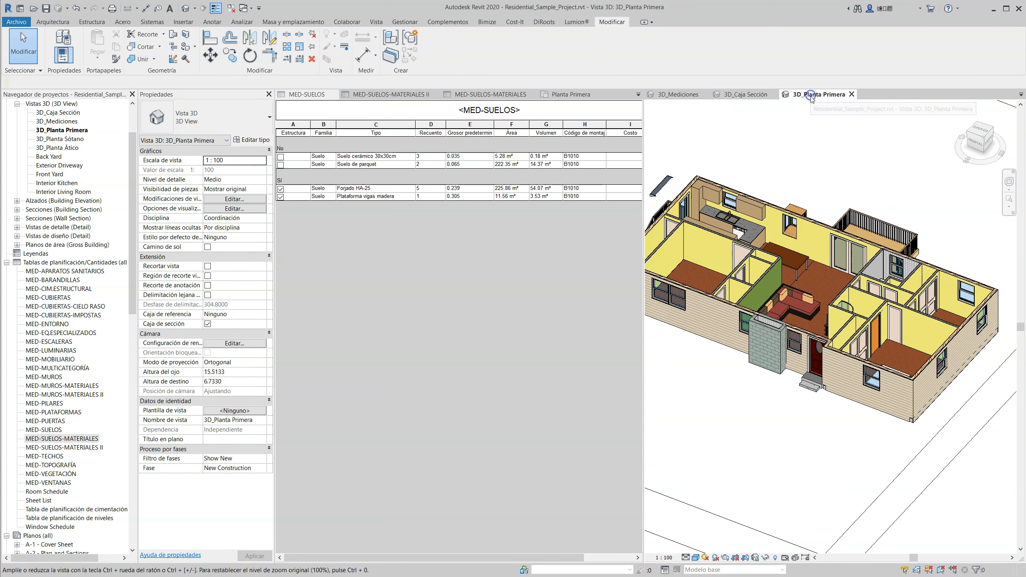
pyautogui.keyDown('shift'); pyautogui.moveTo(910, 342); pyautogui.dragTo(685, 341, button='middle'); pyautogui.keyUp('shift')
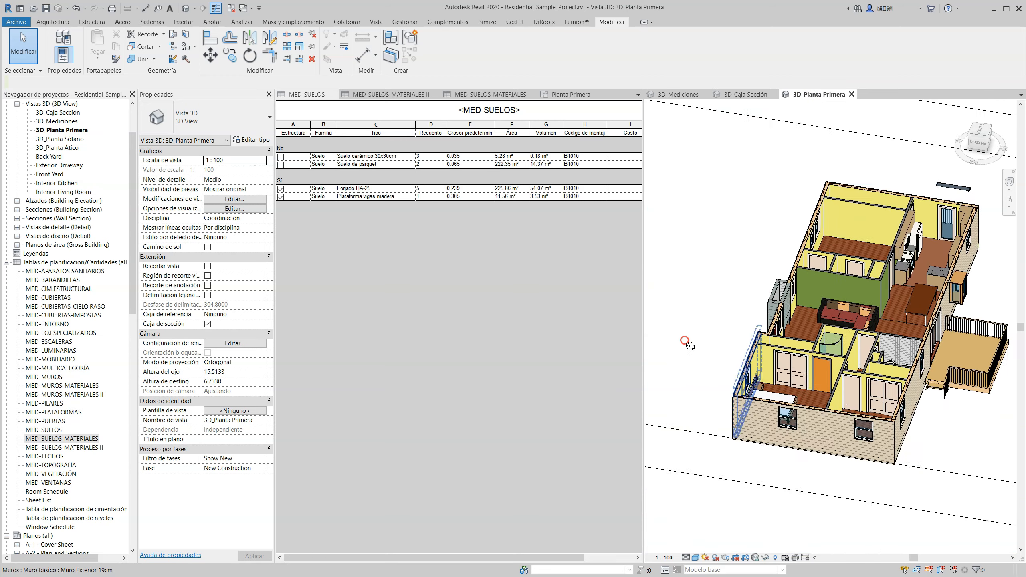
pyautogui.scroll(6, 900, 292)
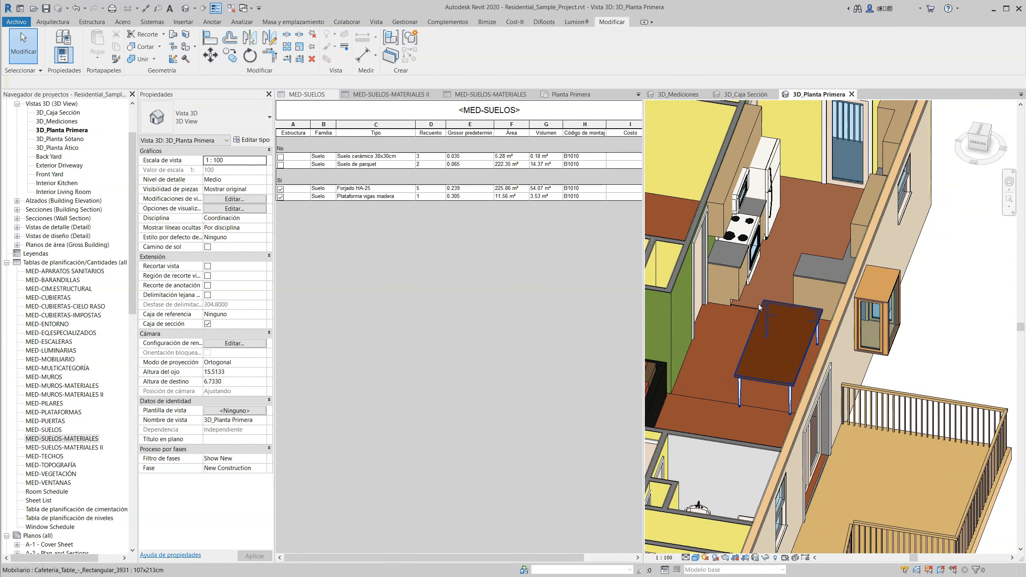
pyautogui.scroll(4, 758, 304)
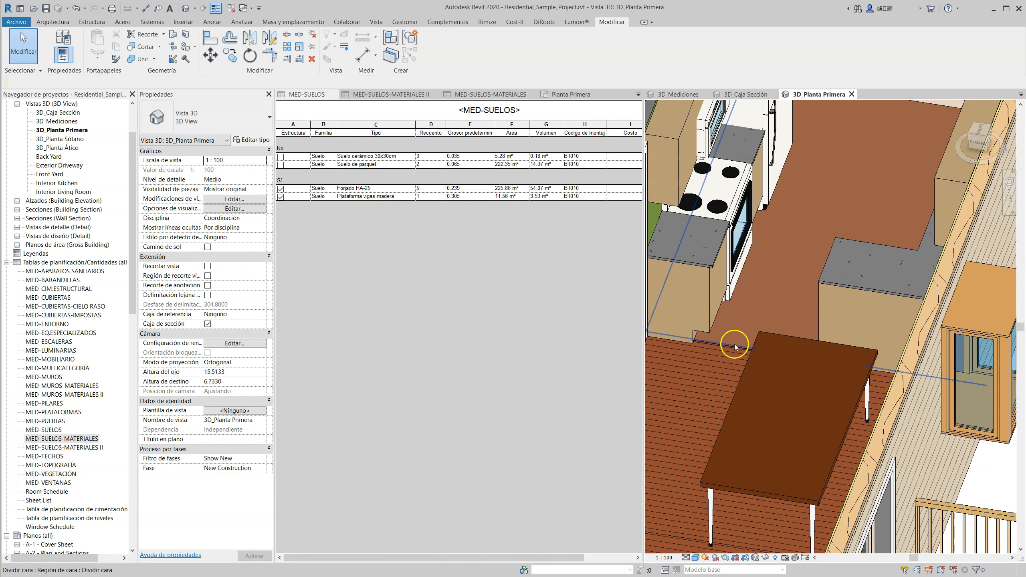
pyautogui.click(734, 344)
pyautogui.click(738, 341)
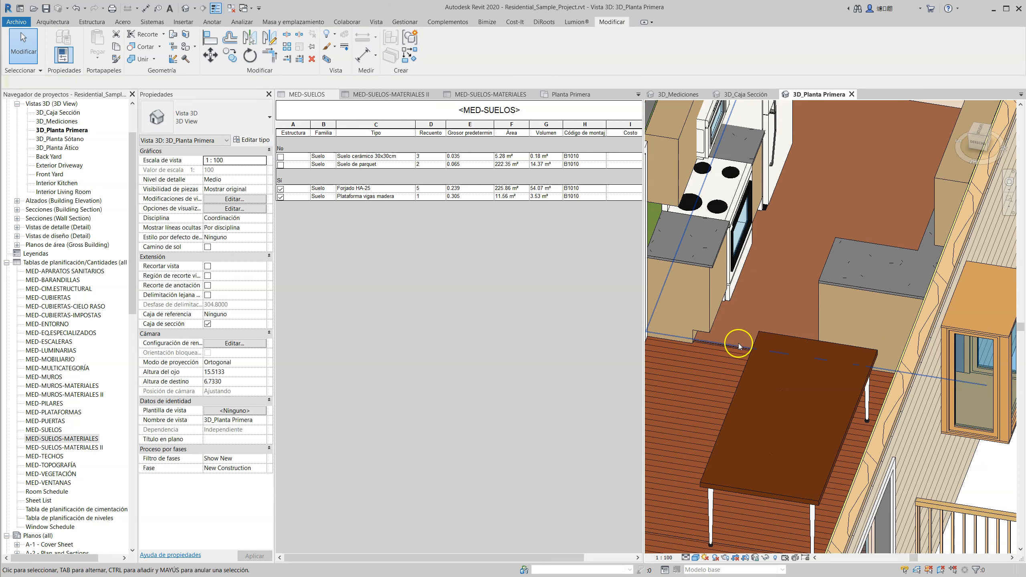
pyautogui.click(738, 345)
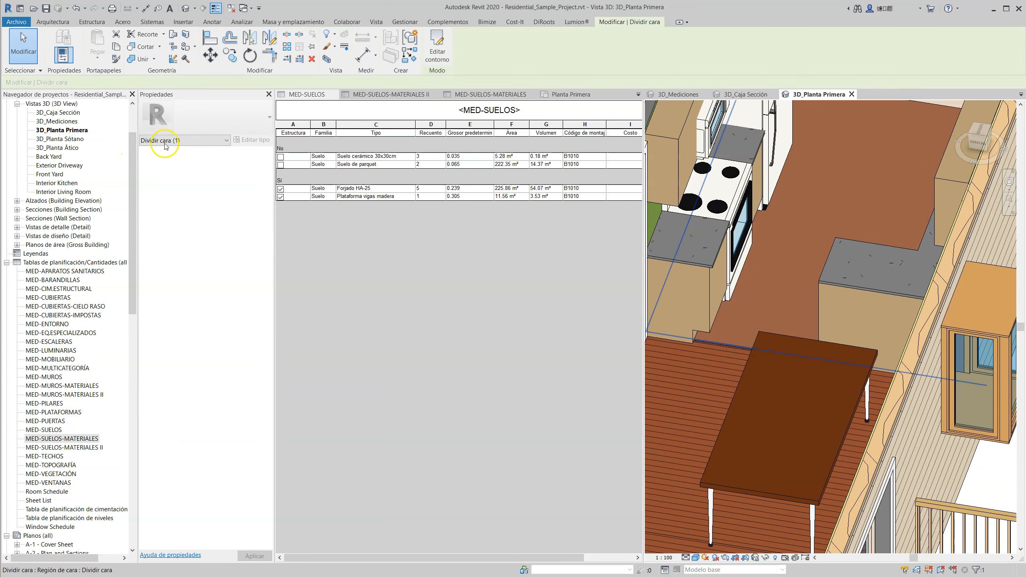
pyautogui.scroll(-3, 820, 311)
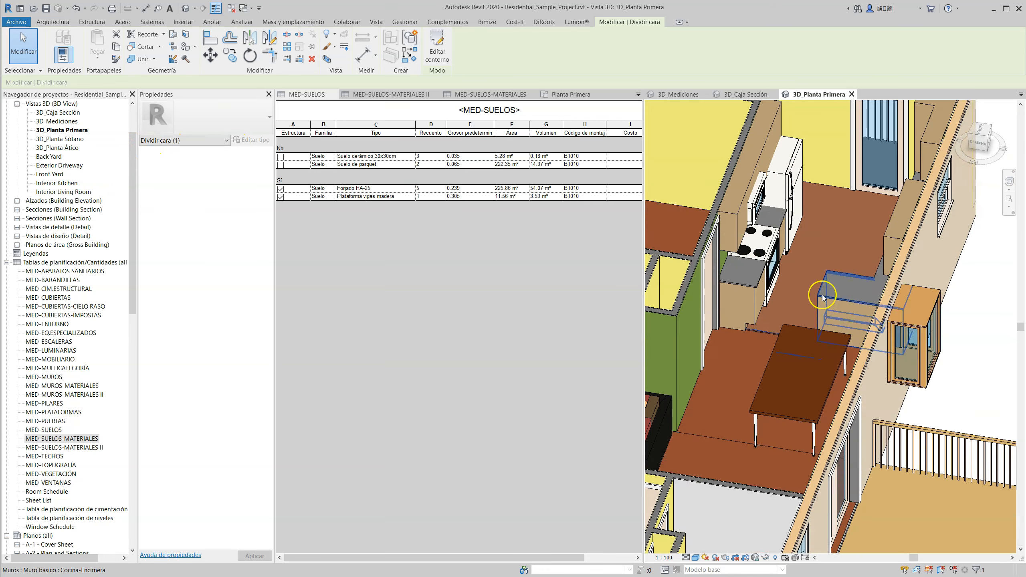
pyautogui.press('Escape')
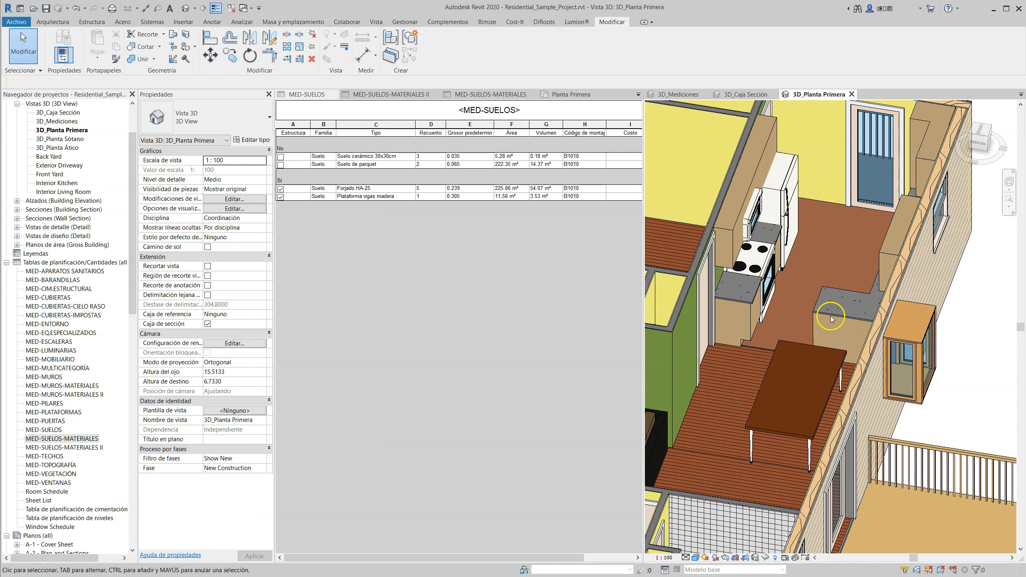
pyautogui.scroll(2, 778, 353)
pyautogui.click(766, 350)
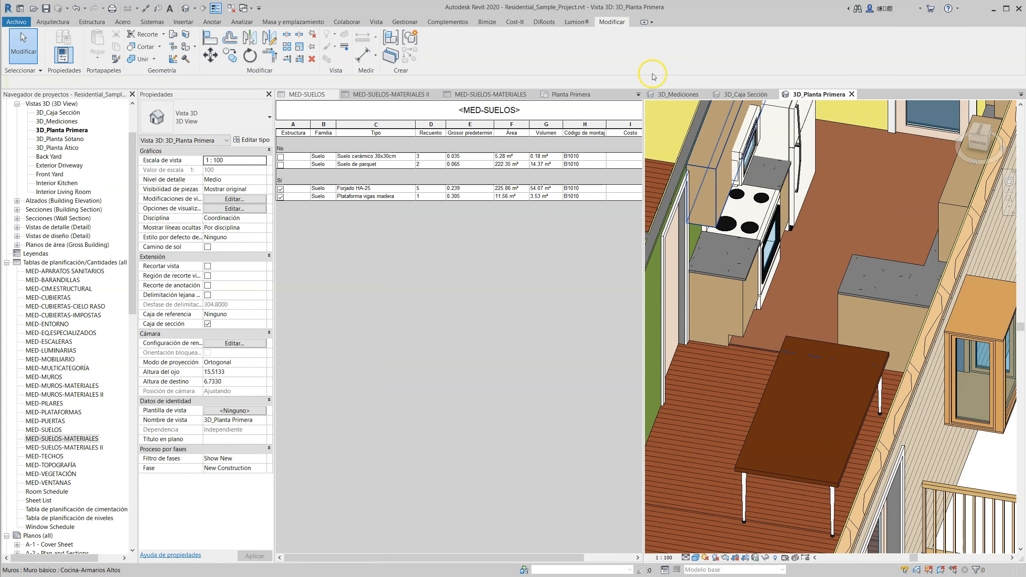
# Open the MED-SUELOS-MATERIALES II schedule and locate the Masonry - Tile row of Suelo de parquet.
pyautogui.click(382, 95)
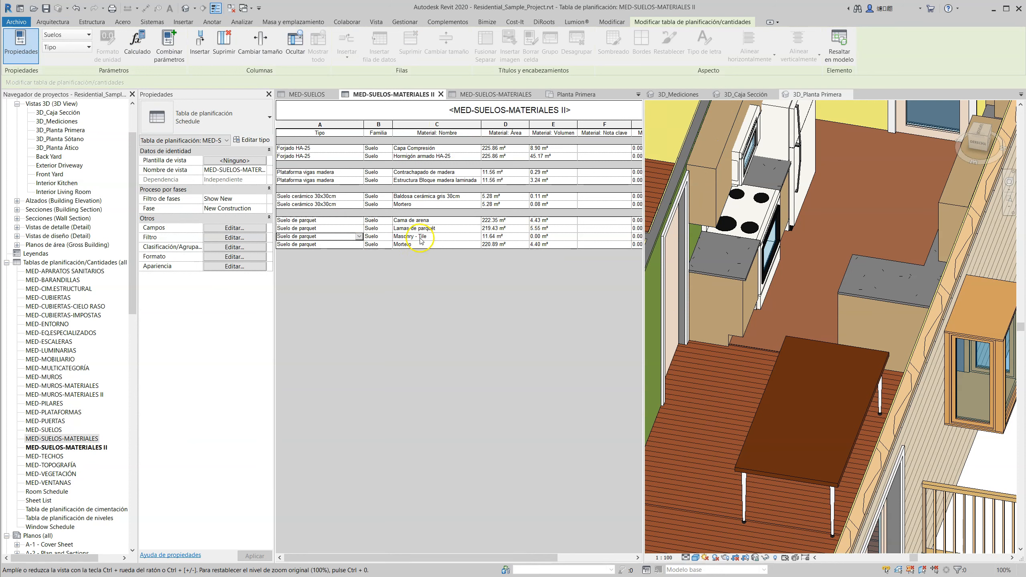
pyautogui.click(306, 237)
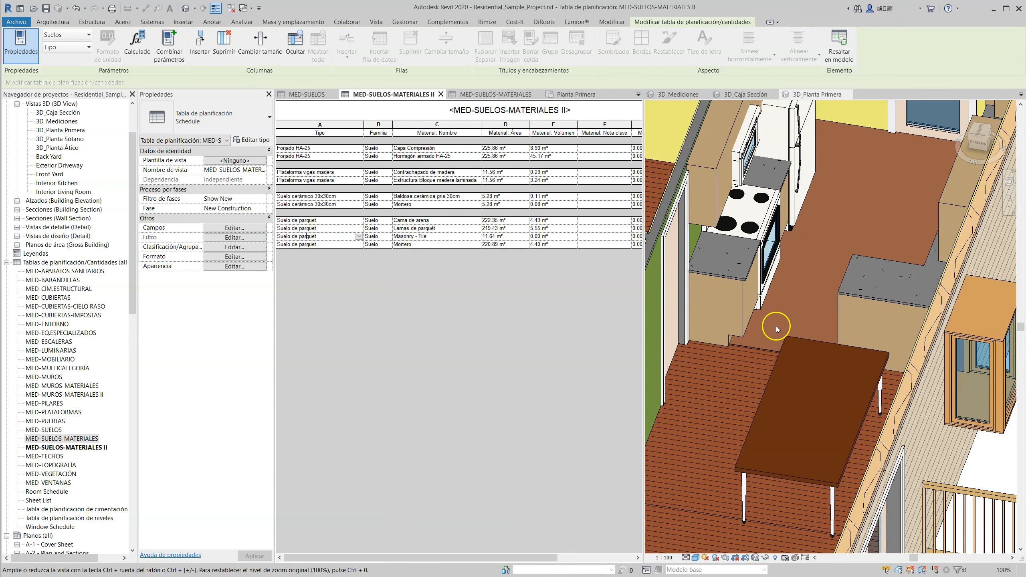
pyautogui.scroll(-1, 772, 343)
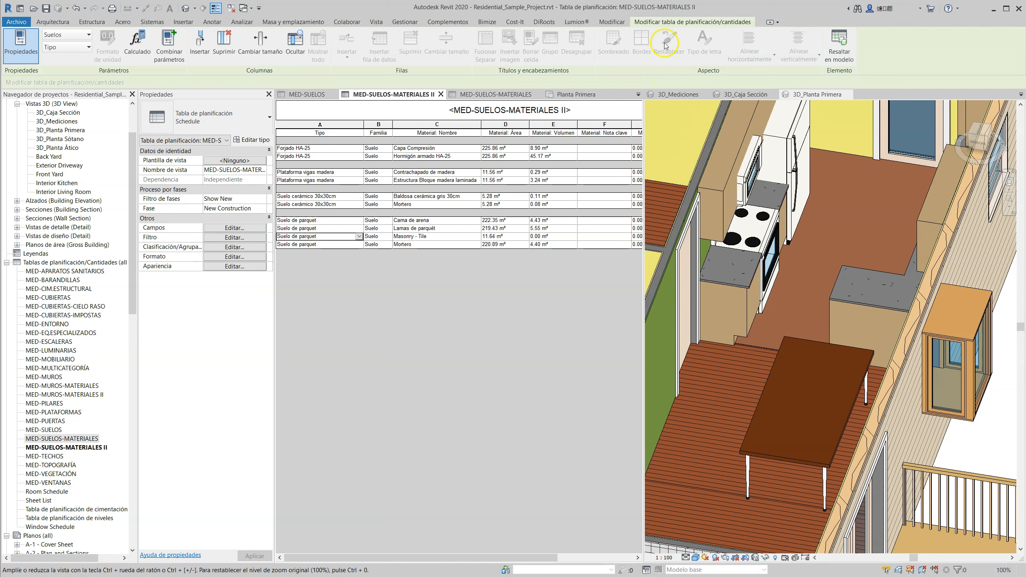
# Try removing the Masonry - Tile paint from the kitchen floor region and compare the material schedule, undoing the removal.
pyautogui.click(719, 387)
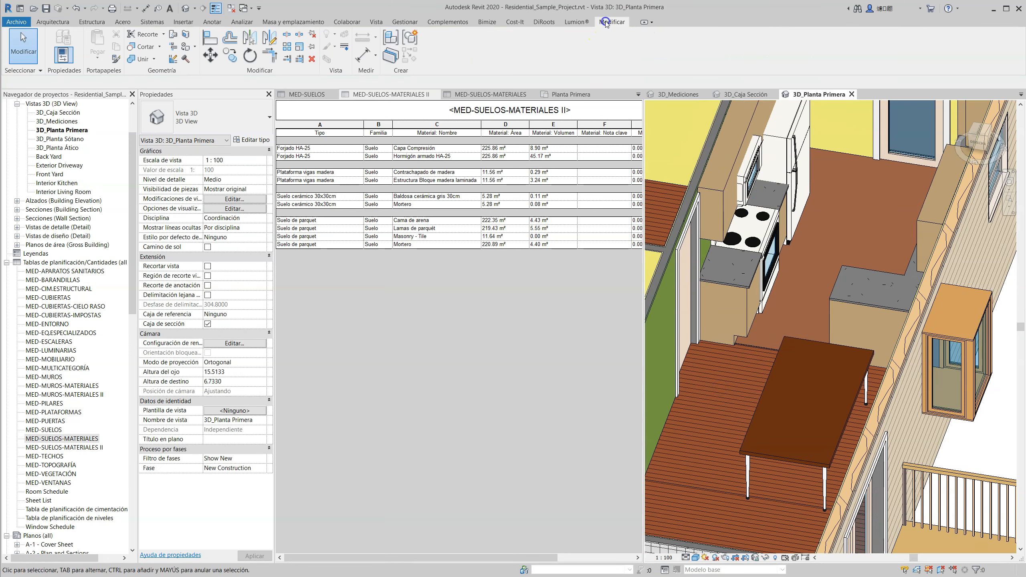
pyautogui.click(195, 49)
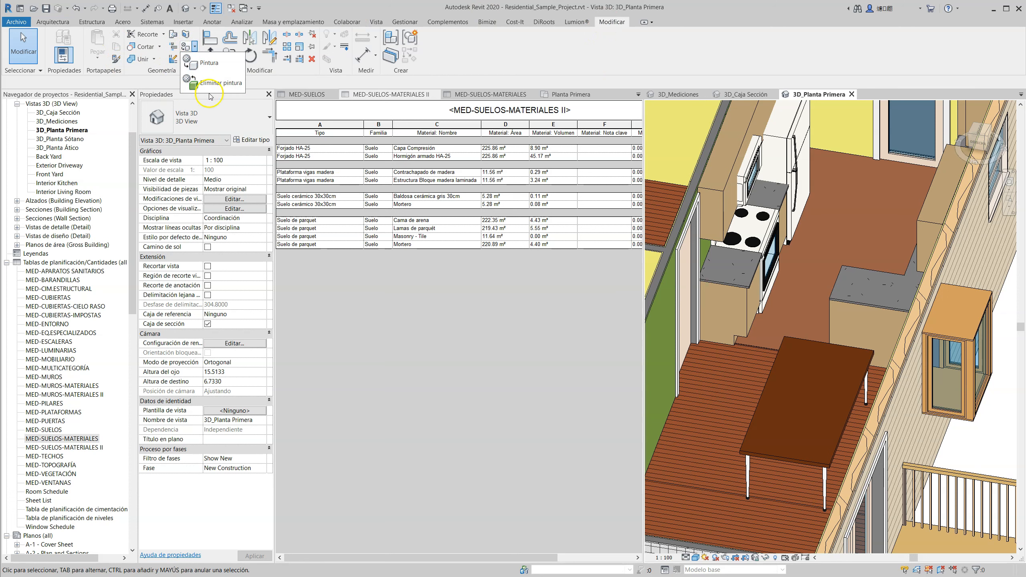
pyautogui.click(220, 85)
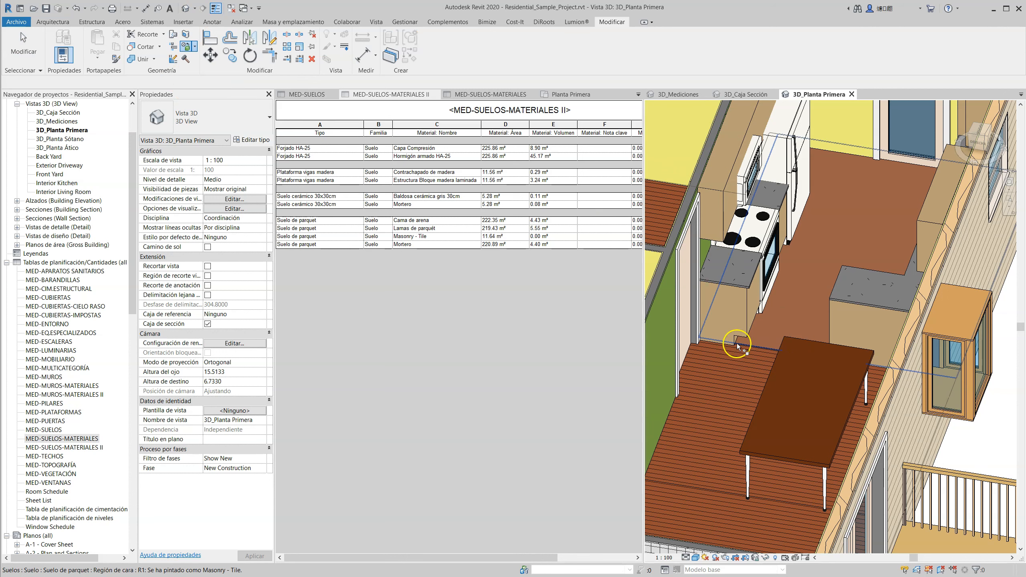
pyautogui.click(753, 341)
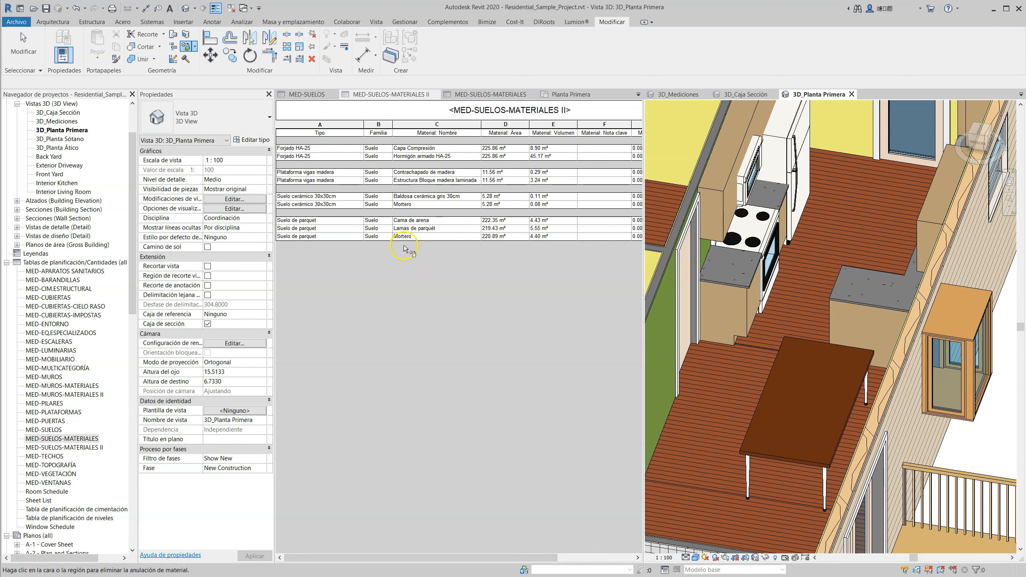
pyautogui.click(699, 290)
pyautogui.press('Escape')
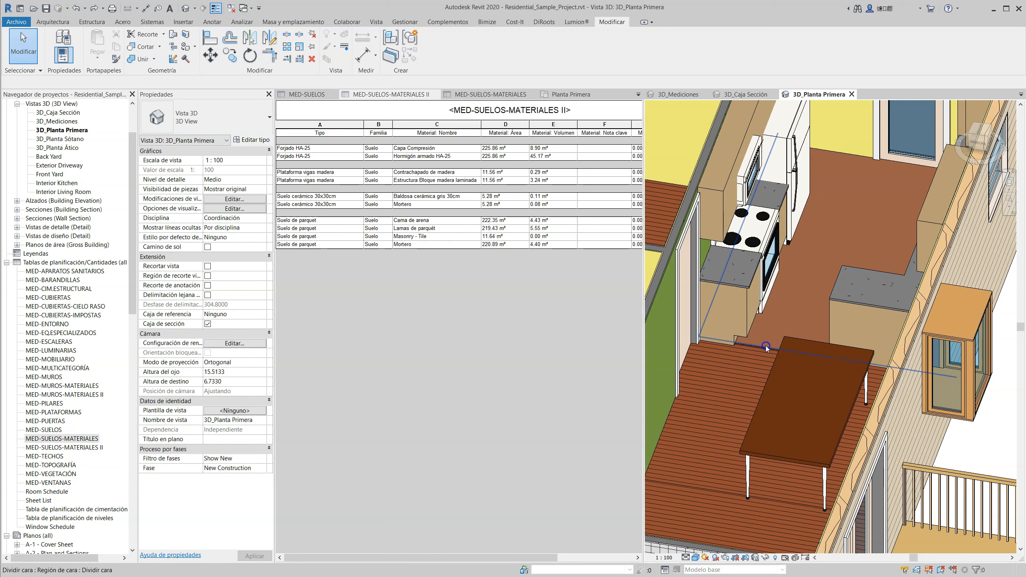
# Split the upper parquet floor's face with a circle of about 0.60 m radius beside the kitchen in the Planta Primera plan.
pyautogui.click(765, 345)
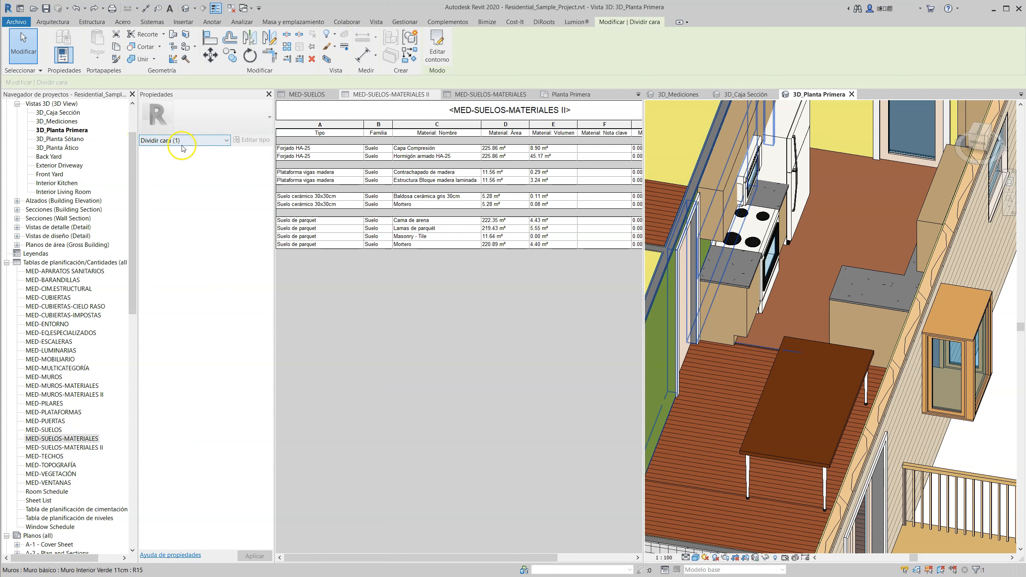
pyautogui.press('Escape')
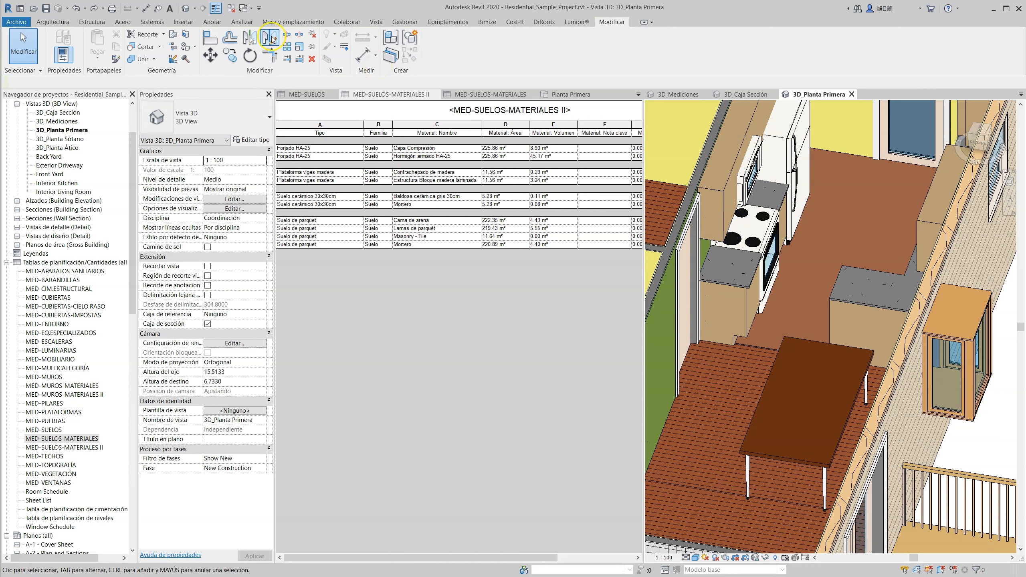
pyautogui.click(185, 35)
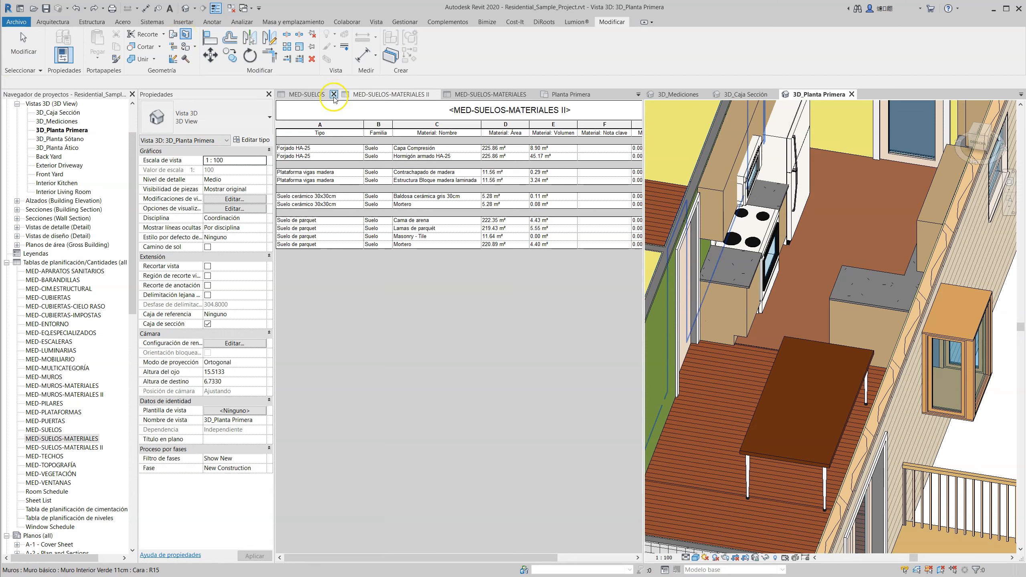
pyautogui.click(573, 96)
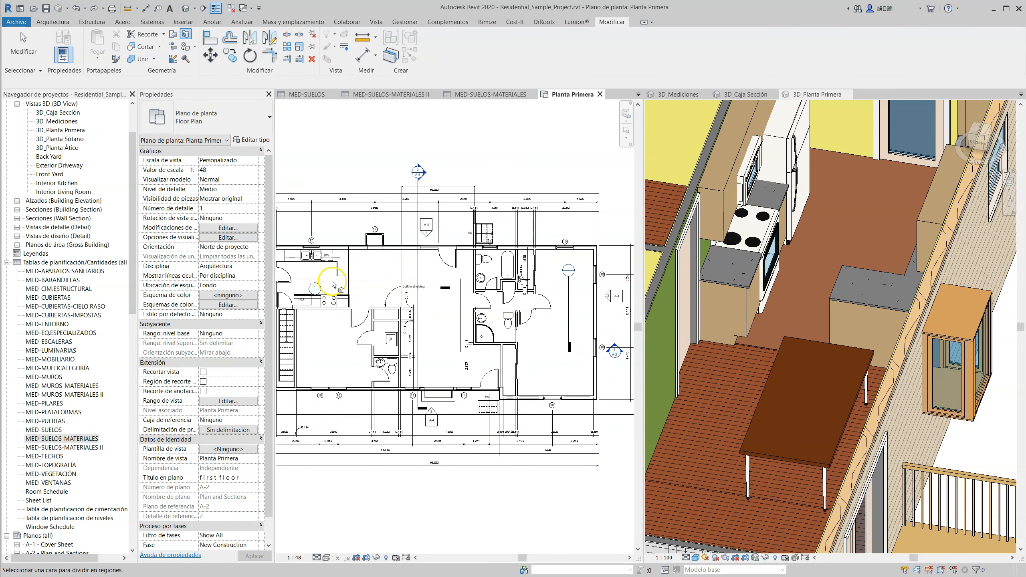
pyautogui.scroll(3, 386, 253)
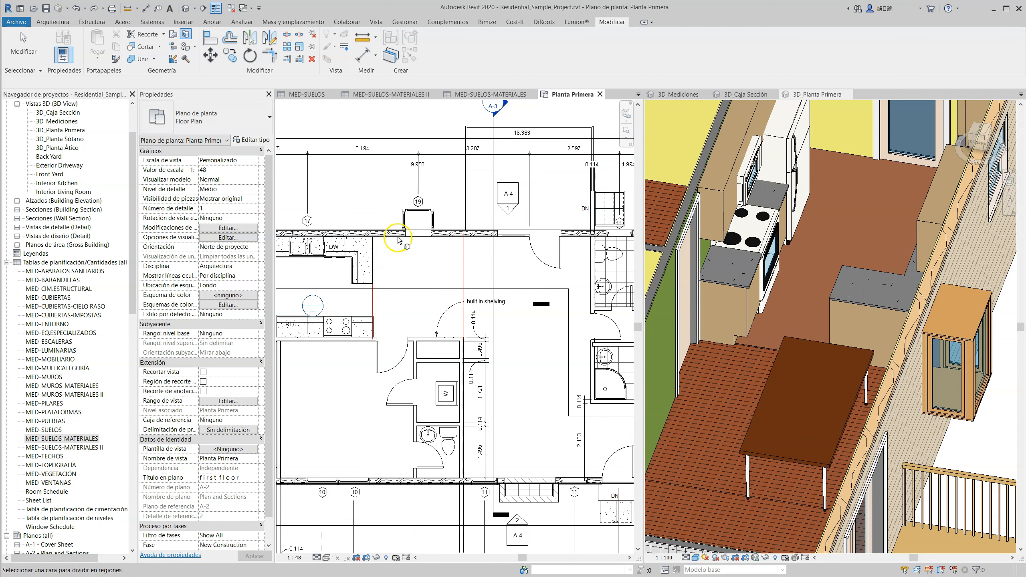
pyautogui.click(384, 237)
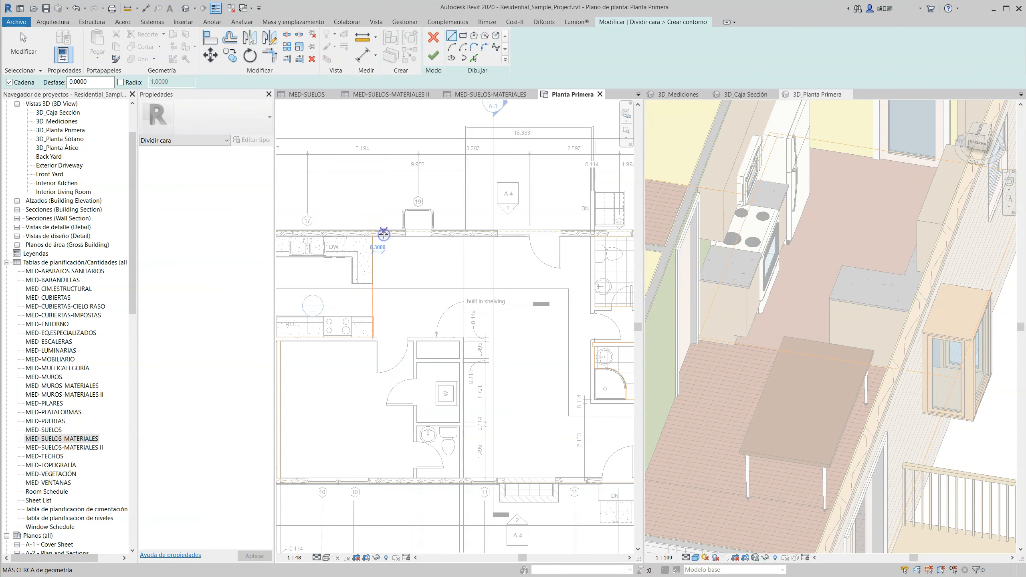
pyautogui.click(496, 36)
pyautogui.click(405, 245)
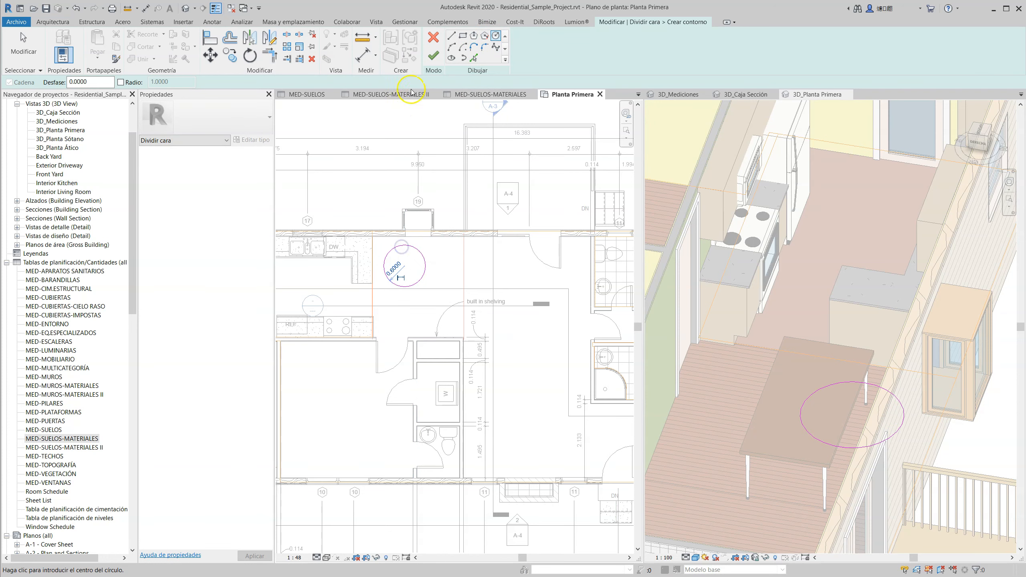
pyautogui.click(433, 55)
pyautogui.click(415, 300)
pyautogui.click(419, 280)
# Paint the circular floor region under the table with White Paint and open the MED-SUELOS-MATERIALES II schedule to check its row.
pyautogui.keyDown('shift'); pyautogui.moveTo(683, 374); pyautogui.dragTo(987, 436, button='middle'); pyautogui.keyUp('shift')
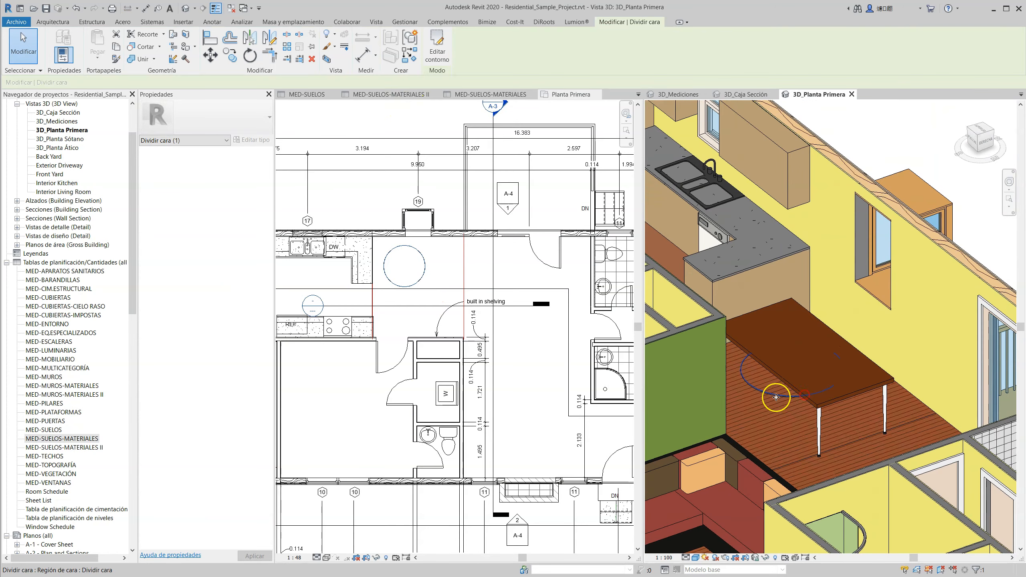
pyautogui.scroll(2, 776, 397)
pyautogui.click(733, 365)
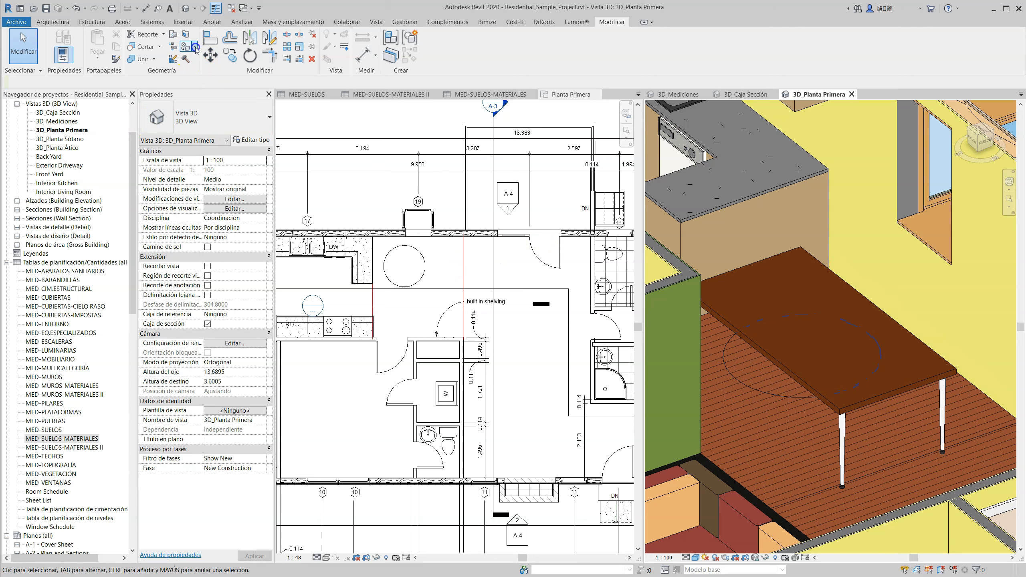
pyautogui.click(210, 63)
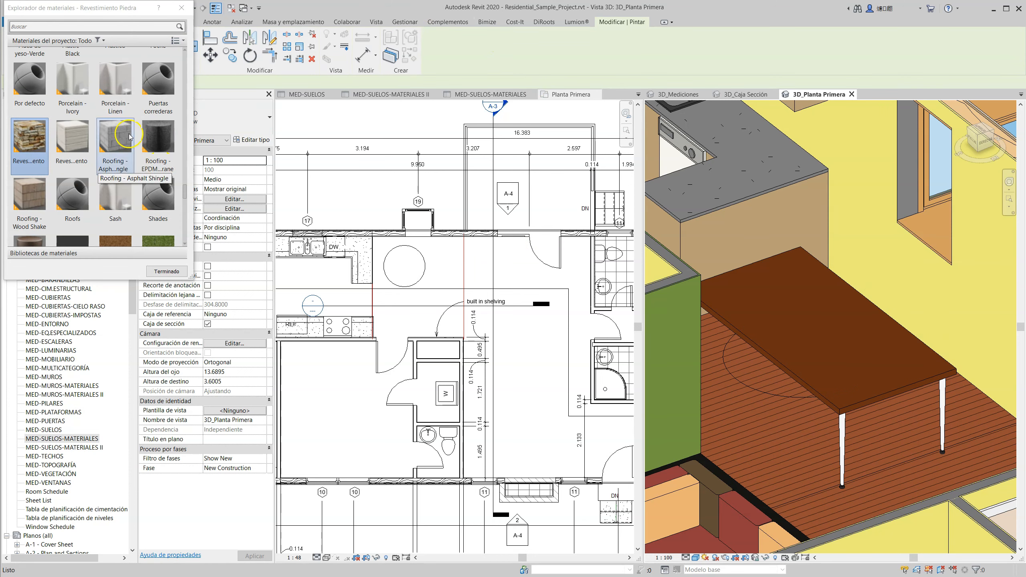
pyautogui.scroll(-5, 130, 170)
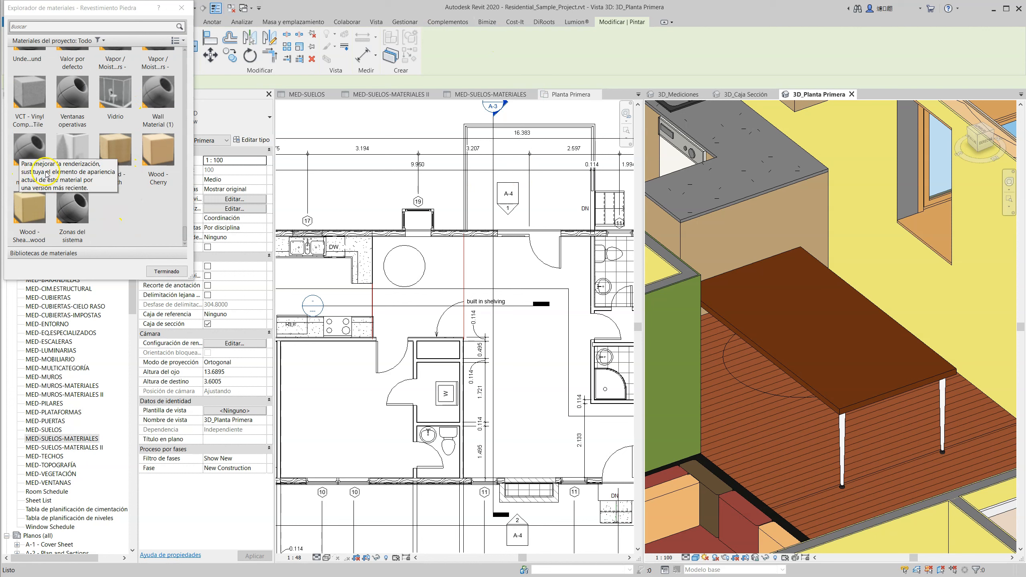
pyautogui.click(67, 153)
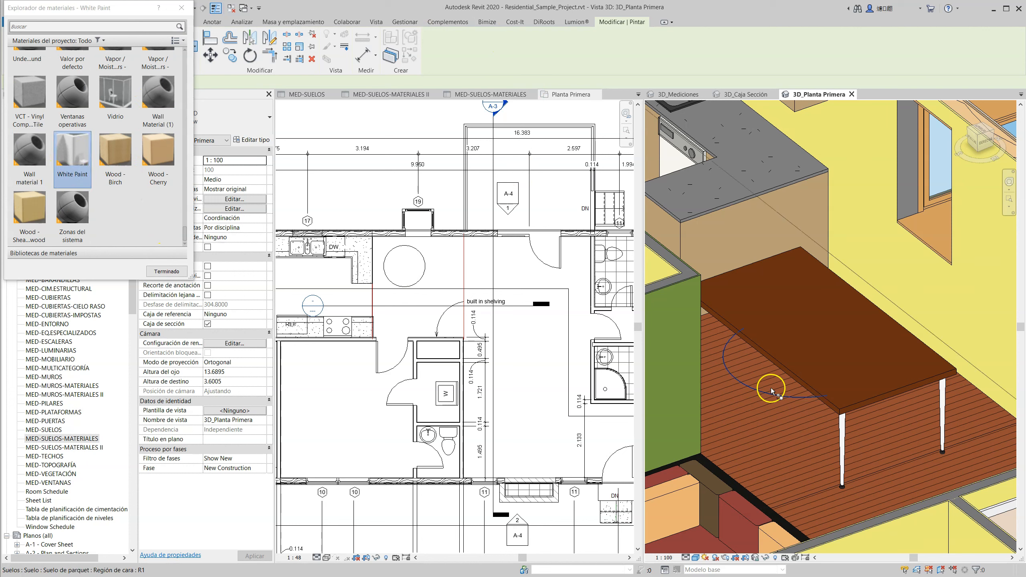
pyautogui.click(749, 384)
pyautogui.moveTo(749, 384)
pyautogui.keyDown('shift'); pyautogui.mouseDown(button='middle')
pyautogui.moveTo(806, 396)
pyautogui.moveTo(787, 404)
pyautogui.mouseUp(button='middle'); pyautogui.keyUp('shift')
pyautogui.press('Escape')
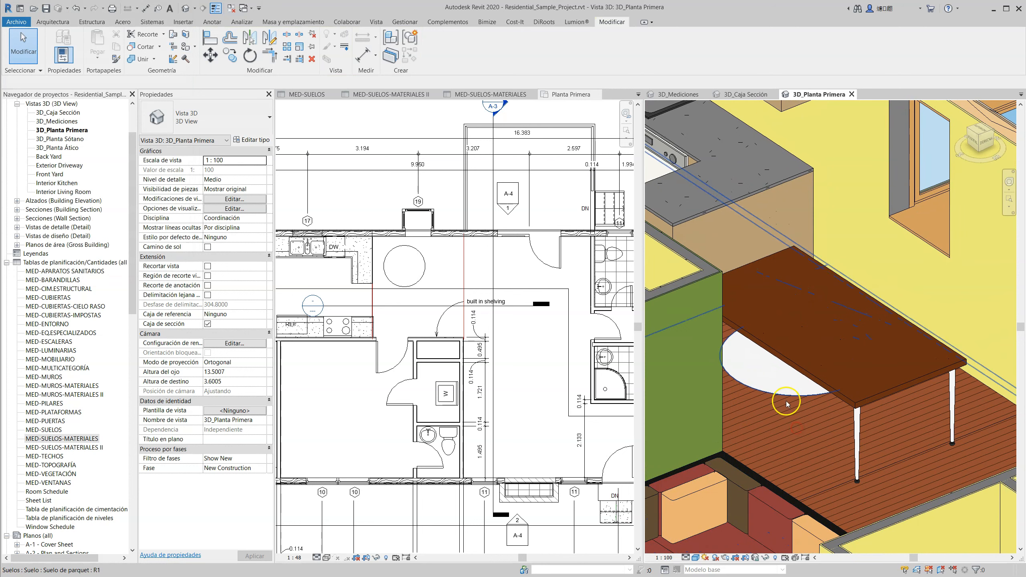
pyautogui.click(478, 94)
pyautogui.click(416, 95)
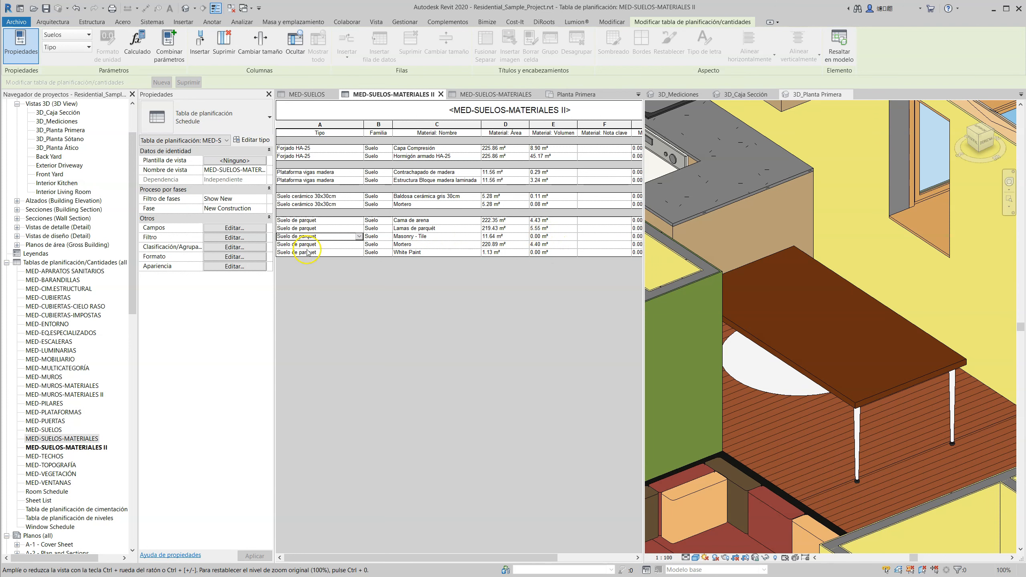
# Delete the circular split-face region under the dining table and check the parquet rows of the material schedule.
pyautogui.click(734, 410)
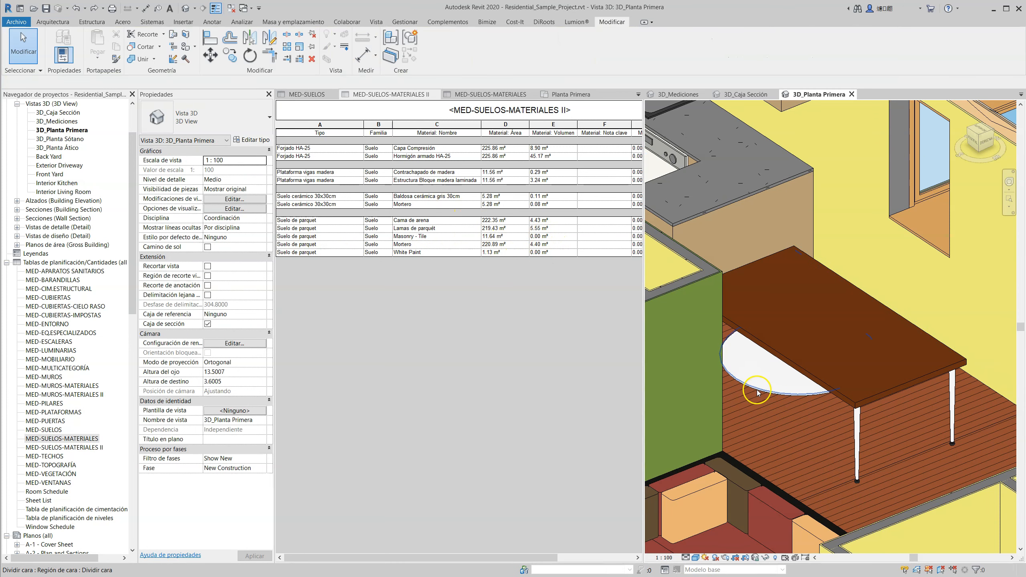
pyautogui.click(774, 390)
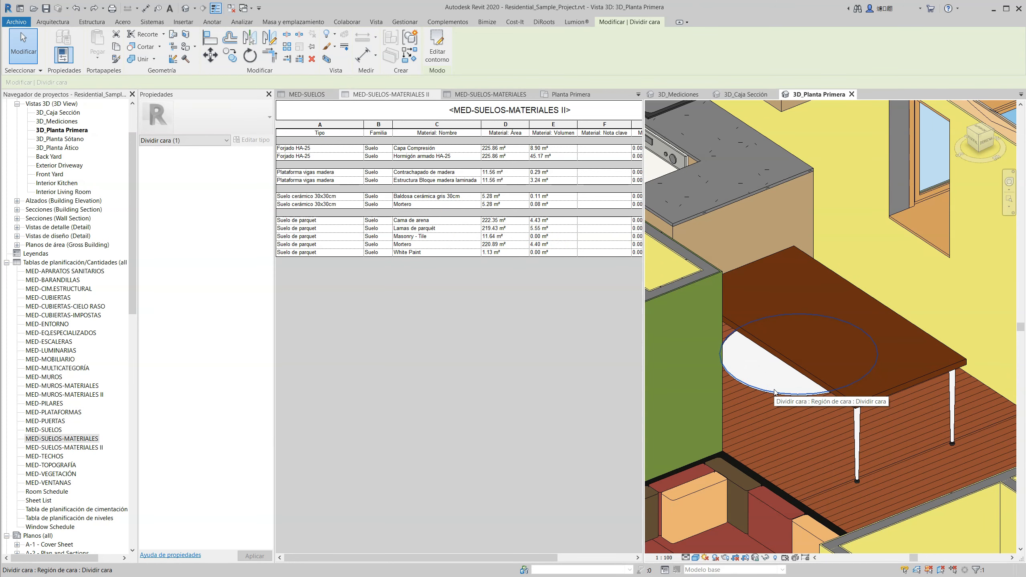
pyautogui.click(187, 158)
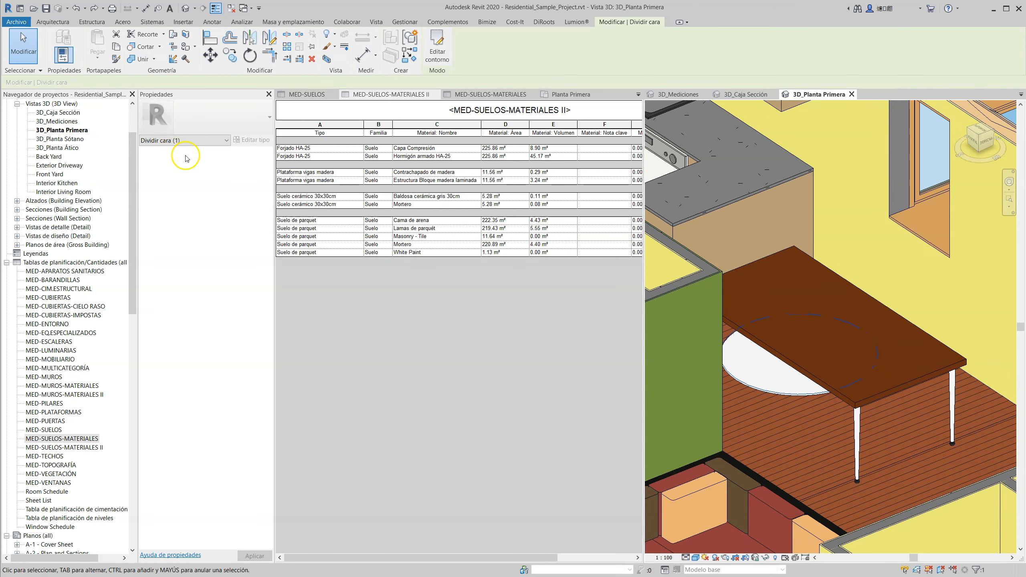
pyautogui.press('Escape')
pyautogui.click(441, 239)
# Delete the split-face boundary between the kitchen finish and the parquet in the 3D_Planta Primera view.
pyautogui.scroll(-1, 884, 355)
pyautogui.keyDown('shift'); pyautogui.moveTo(884, 355); pyautogui.dragTo(691, 380, button='middle'); pyautogui.keyUp('shift')
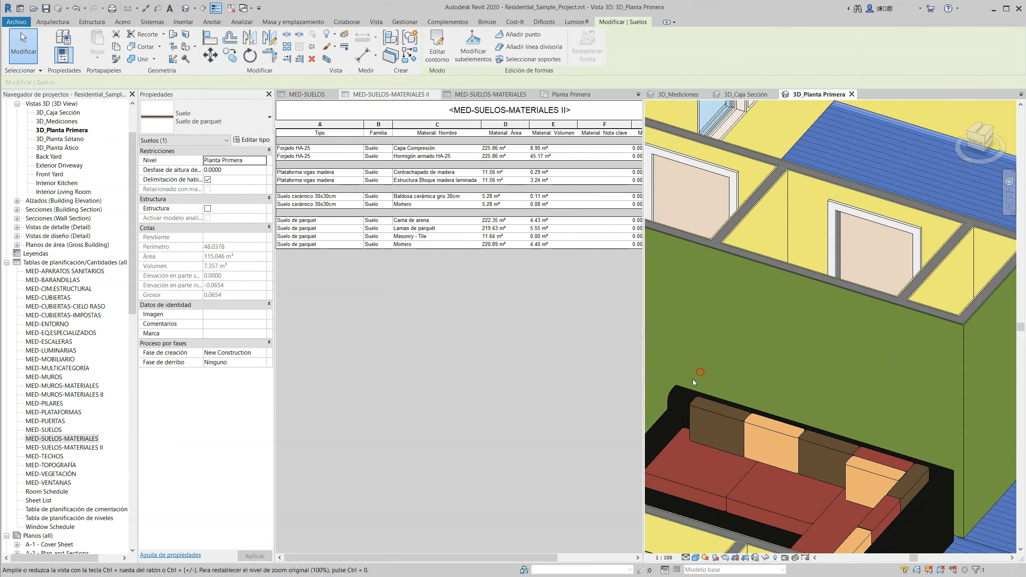
pyautogui.scroll(-3, 823, 340)
pyautogui.moveTo(907, 389); pyautogui.dragTo(686, 391, button='middle')
pyautogui.press('Escape')
pyautogui.scroll(3, 779, 348)
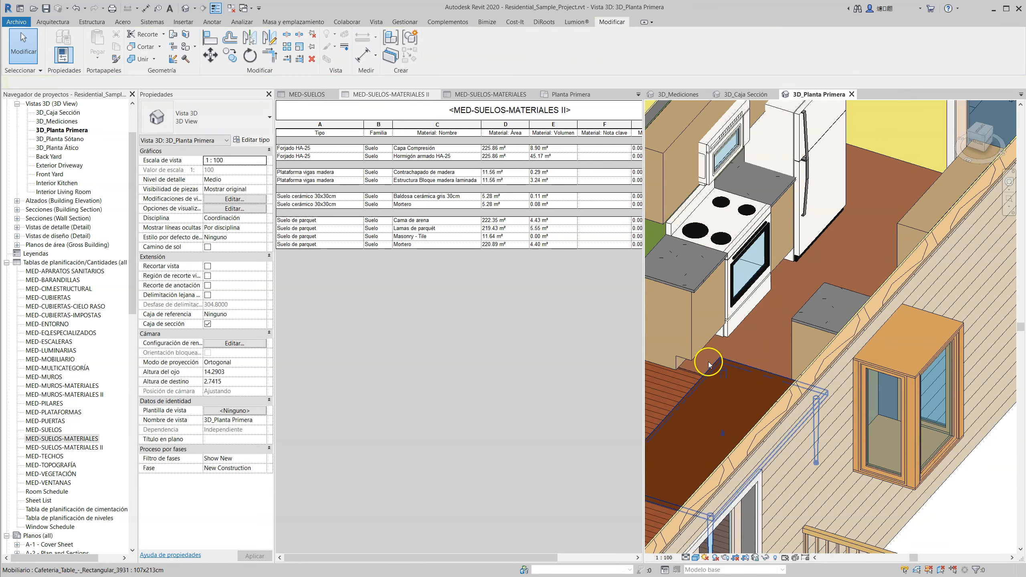
pyautogui.click(702, 367)
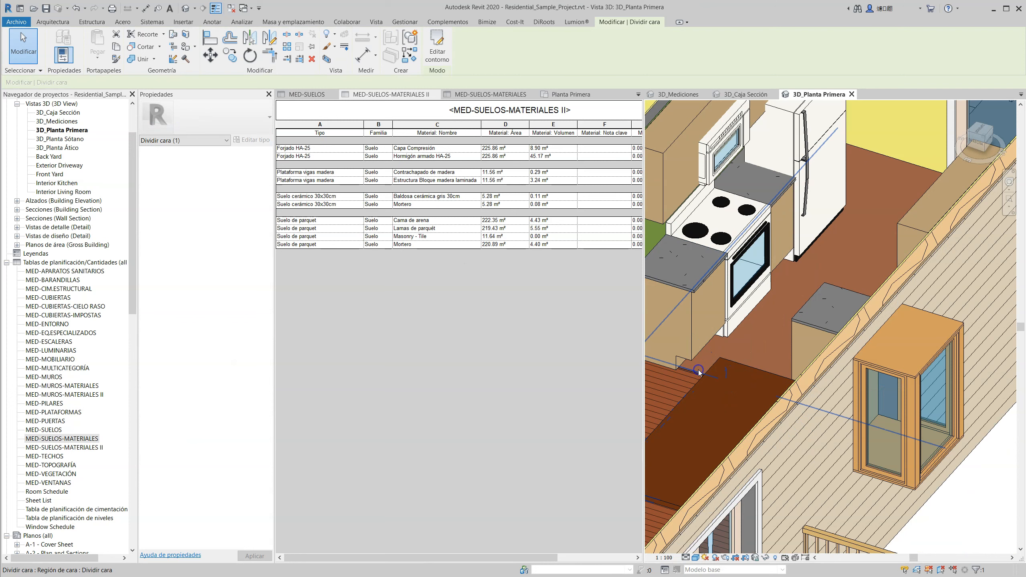
pyautogui.click(454, 278)
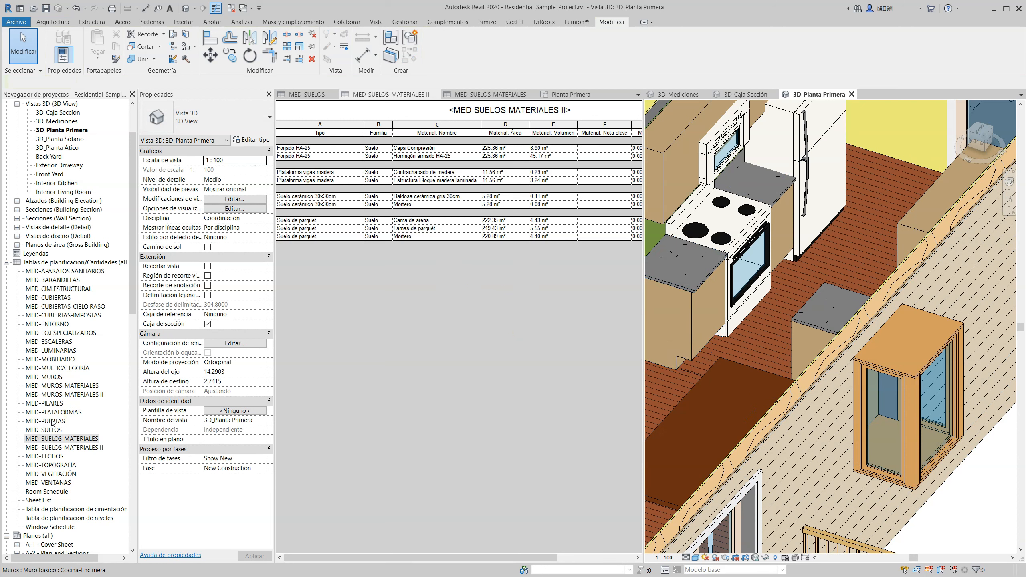
# Review the MED-SUELOS, MED-SUELOS-MATERIALES and MED-SUELOS-MATERIALES II schedules and check the sorting and grouping settings of MED-SUELOS-MATERIALES II.
pyautogui.doubleClick(46, 429)
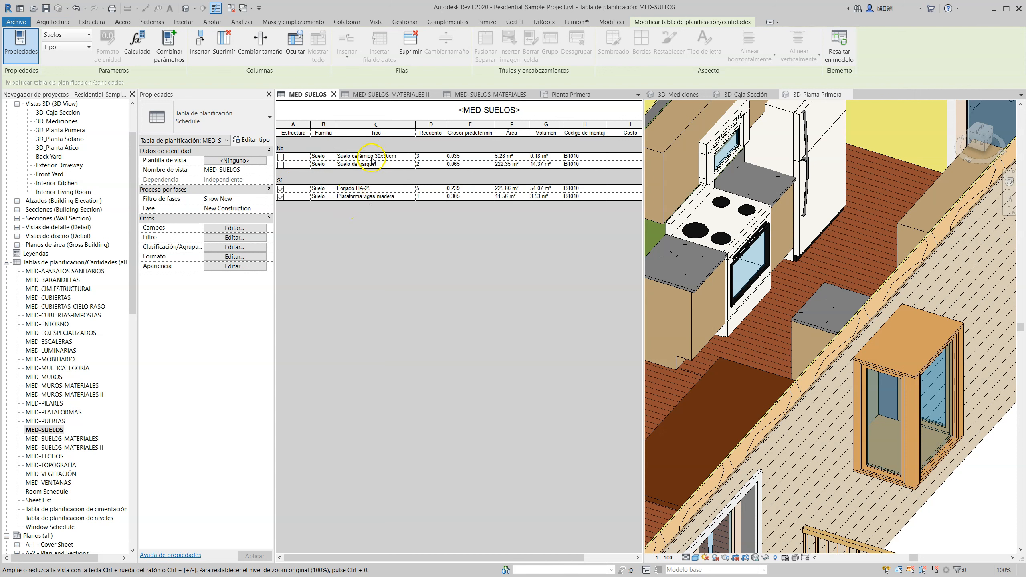
pyautogui.doubleClick(71, 439)
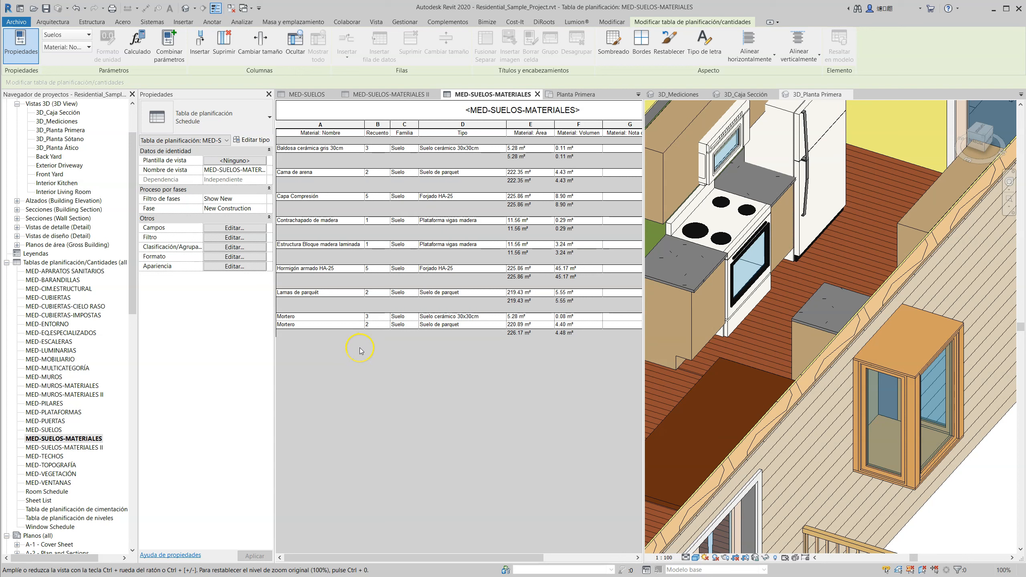
pyautogui.doubleClick(81, 447)
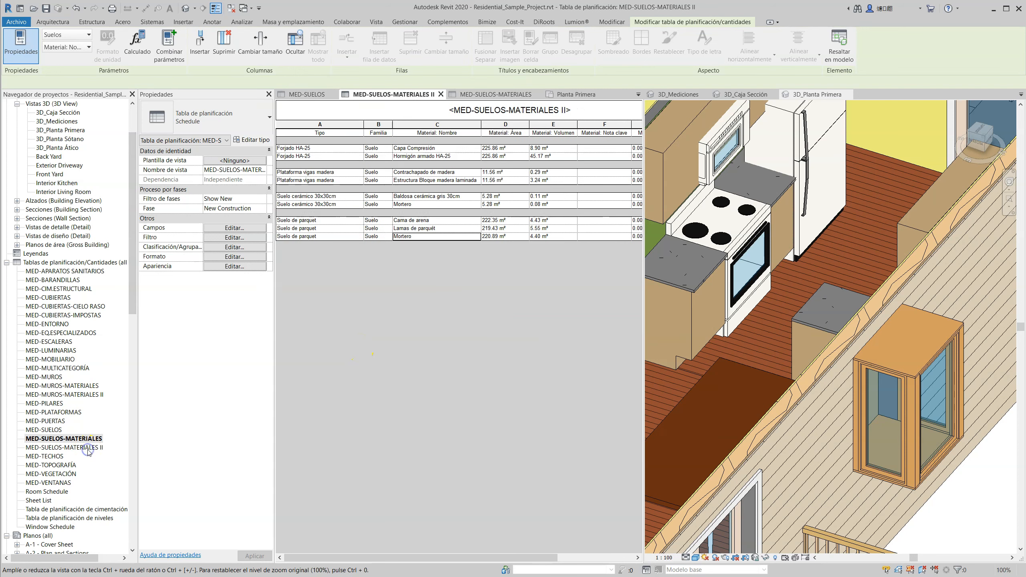
pyautogui.click(234, 247)
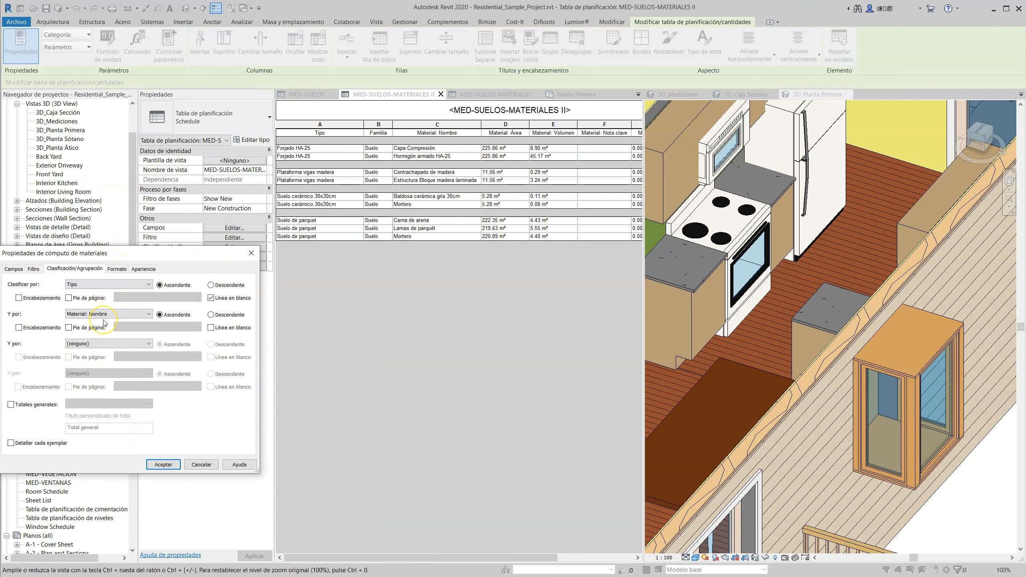
pyautogui.click(201, 464)
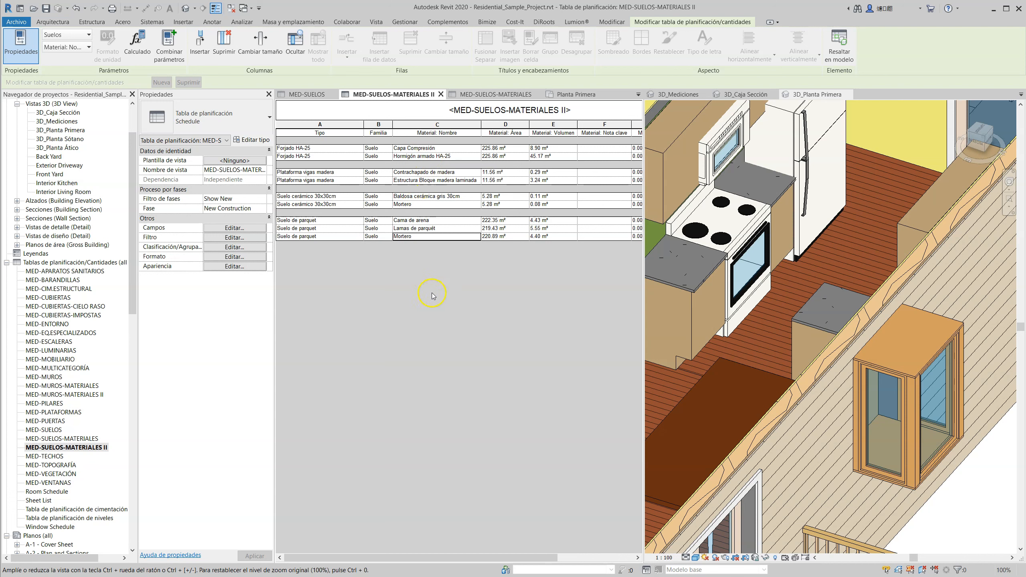
# Select the Capa Compresión row of Forjado HA-25 in the schedule and inspect its slabs in the 3D_Mediciones view.
pyautogui.click(317, 149)
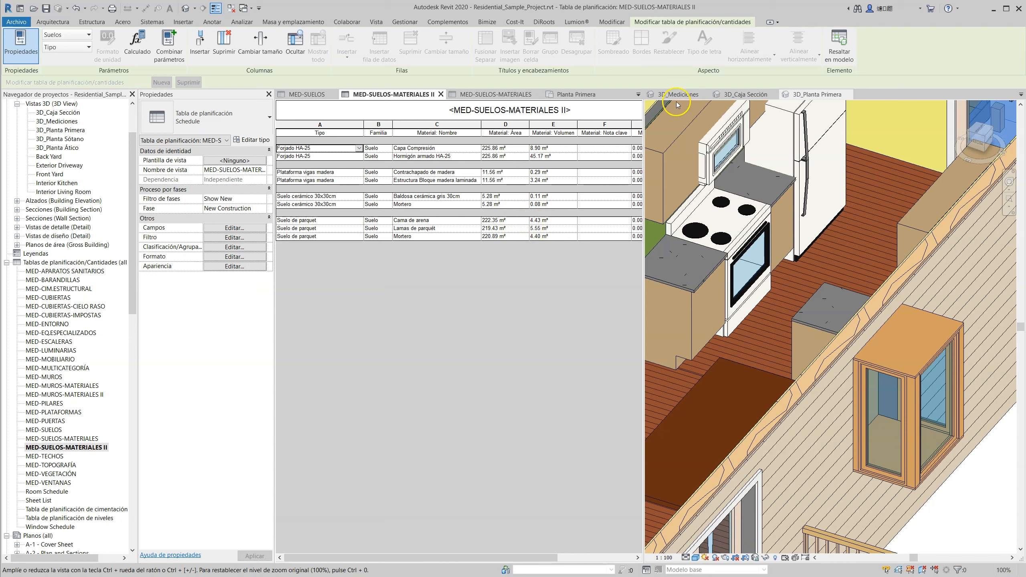
pyautogui.scroll(-5, 739, 350)
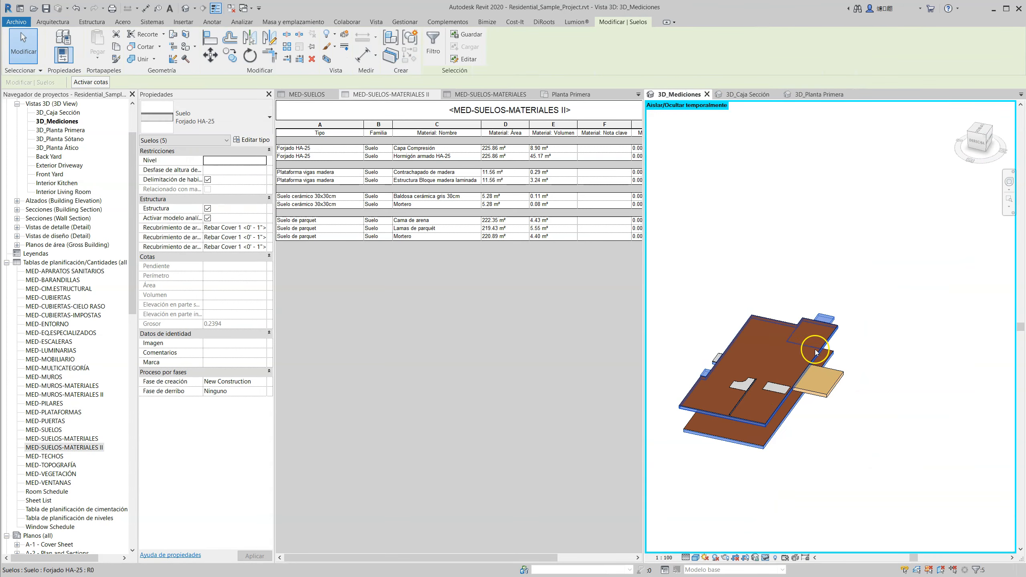
pyautogui.keyDown('shift'); pyautogui.moveTo(745, 403); pyautogui.dragTo(984, 406, button='middle'); pyautogui.keyUp('shift')
pyautogui.scroll(6, 901, 394)
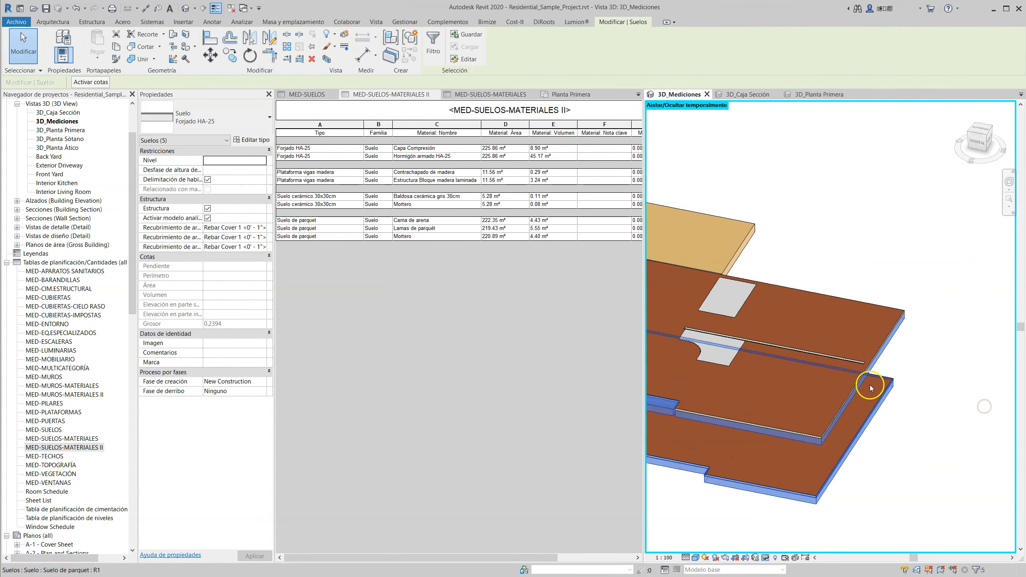
pyautogui.press('Escape')
# Examine the long narrow gap in the upper parquet floor and its edge with the ceramic tile floor in 3D_Mediciones.
pyautogui.scroll(4, 893, 401)
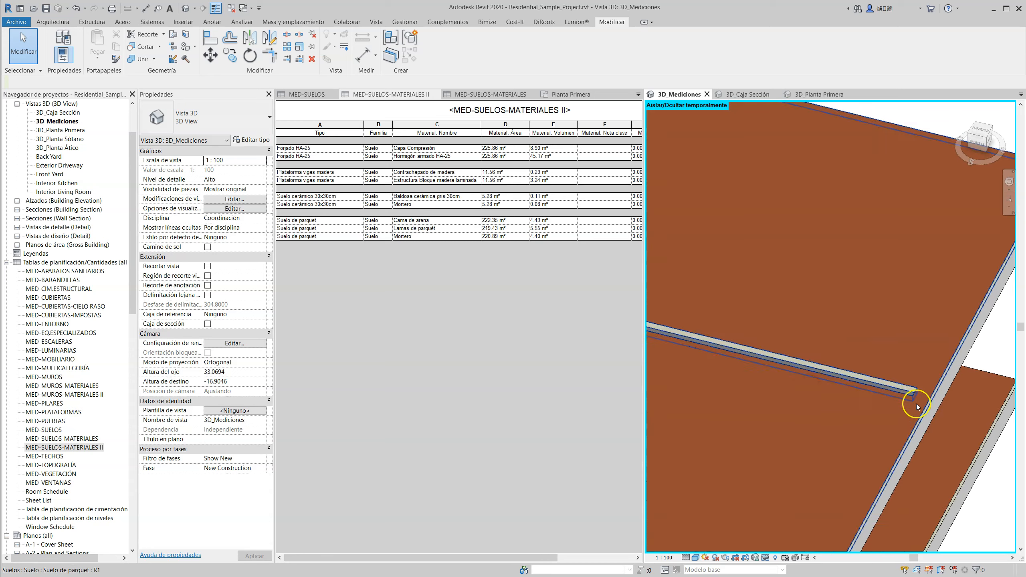
pyautogui.scroll(-4, 903, 412)
pyautogui.moveTo(903, 412)
pyautogui.keyDown('shift'); pyautogui.mouseDown(button='middle')
pyautogui.moveTo(844, 421)
pyautogui.moveTo(747, 401)
pyautogui.mouseUp(button='middle'); pyautogui.keyUp('shift')
pyautogui.scroll(4, 747, 390)
pyautogui.moveTo(843, 483); pyautogui.dragTo(826, 386, button='middle')
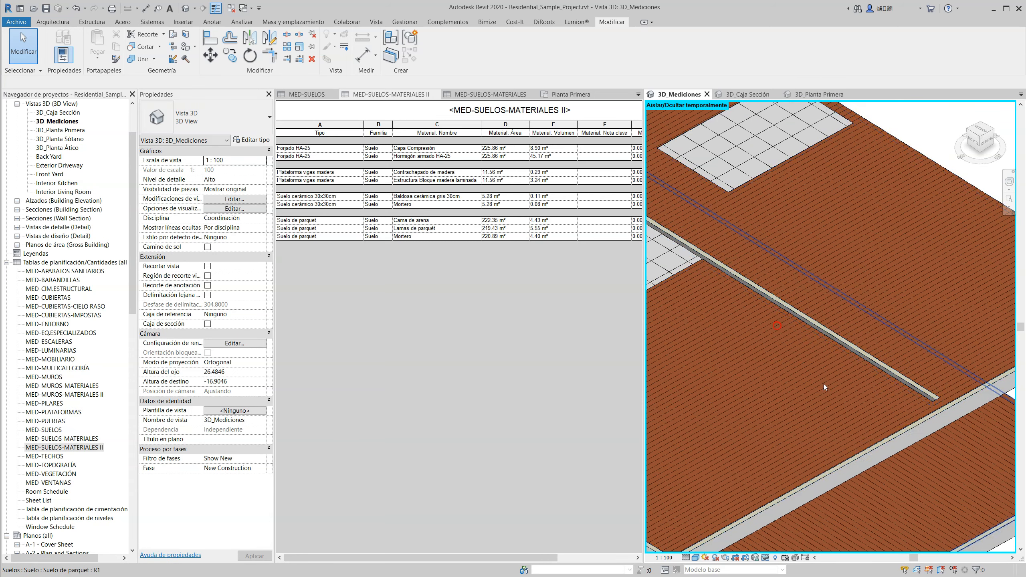
pyautogui.scroll(3, 936, 396)
pyautogui.scroll(-6, 924, 400)
pyautogui.scroll(2, 802, 321)
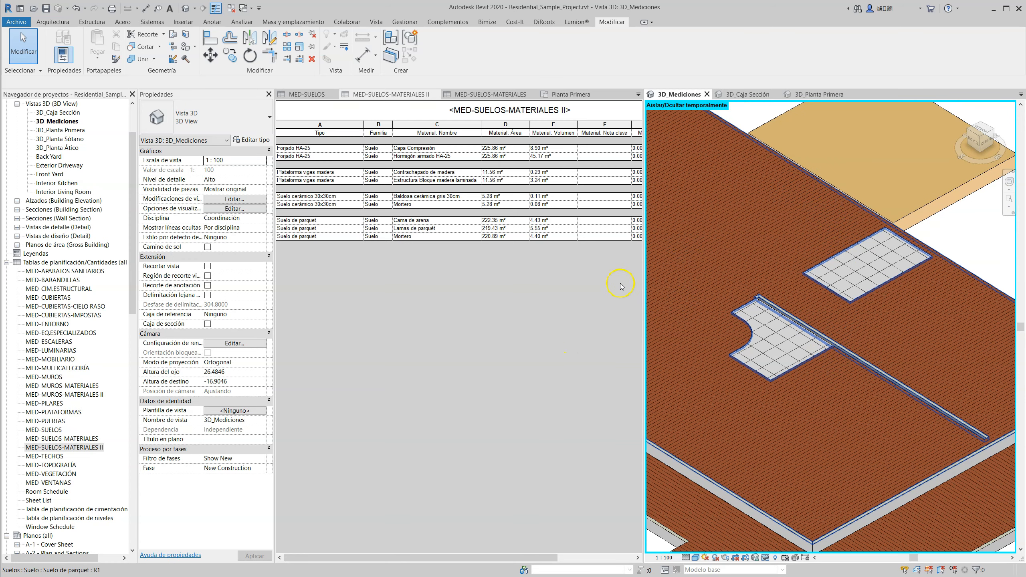
pyautogui.scroll(3, 754, 293)
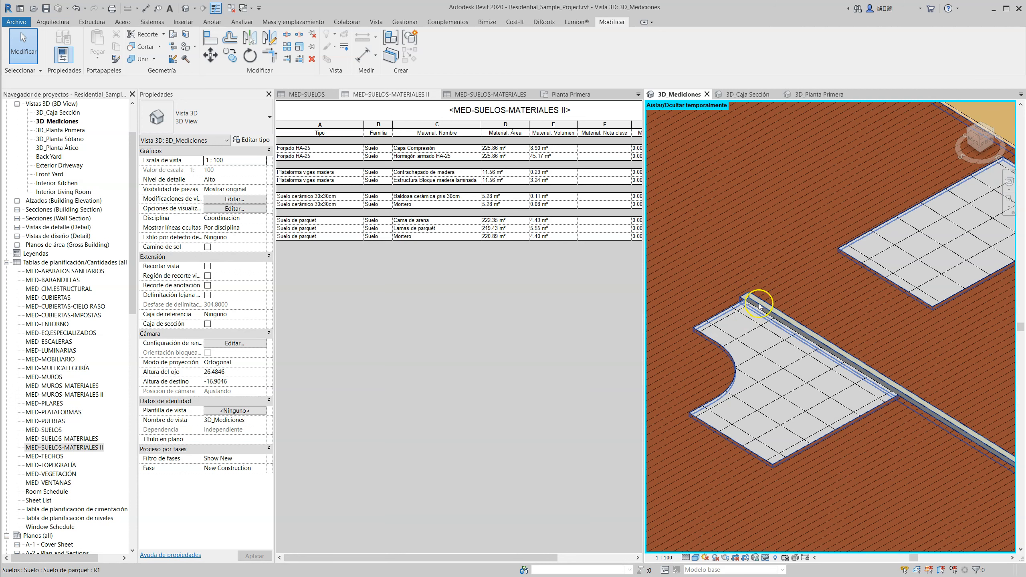
# Open the Planta Primera floor plan and select the long Muro Interior 11cm wall between the two end bedrooms.
pyautogui.click(583, 94)
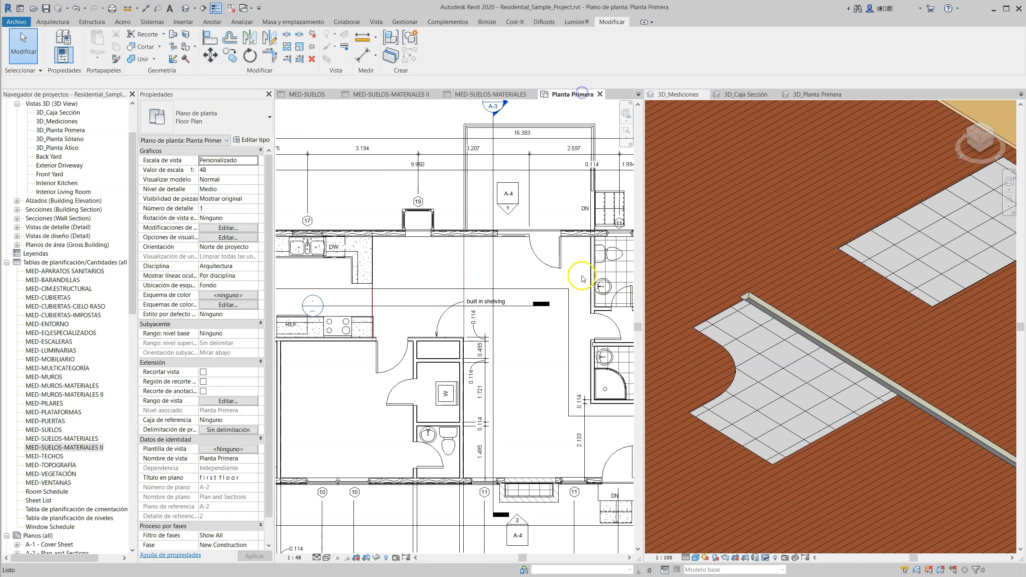
pyautogui.scroll(-5, 490, 349)
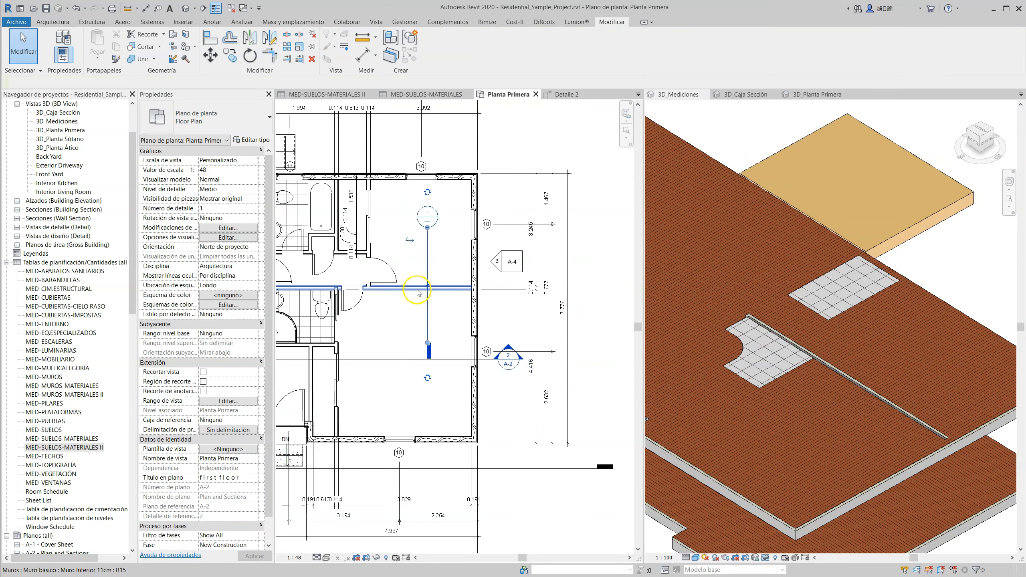
pyautogui.click(418, 288)
pyautogui.scroll(-2, 418, 288)
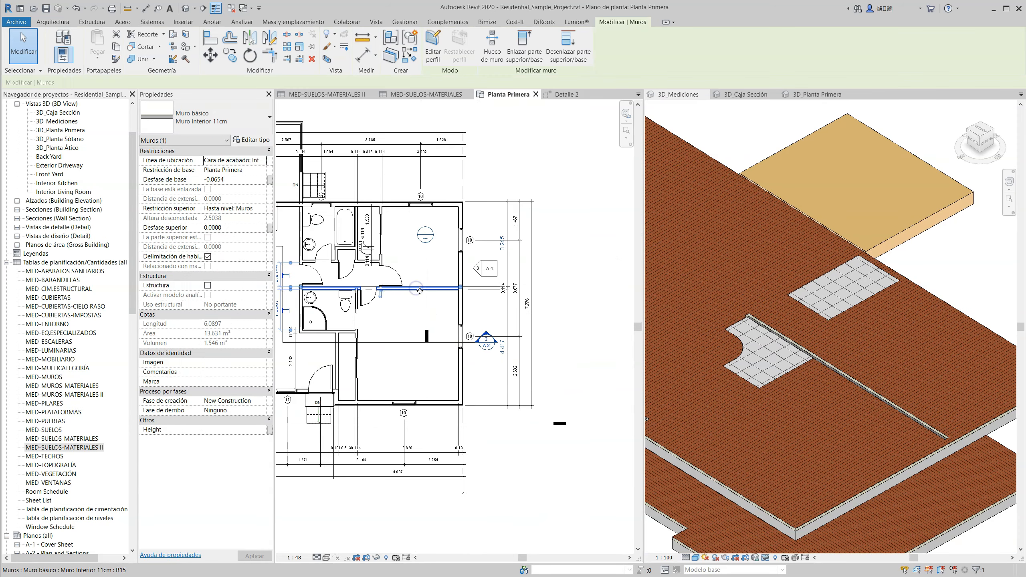
pyautogui.click(400, 302)
pyautogui.click(395, 291)
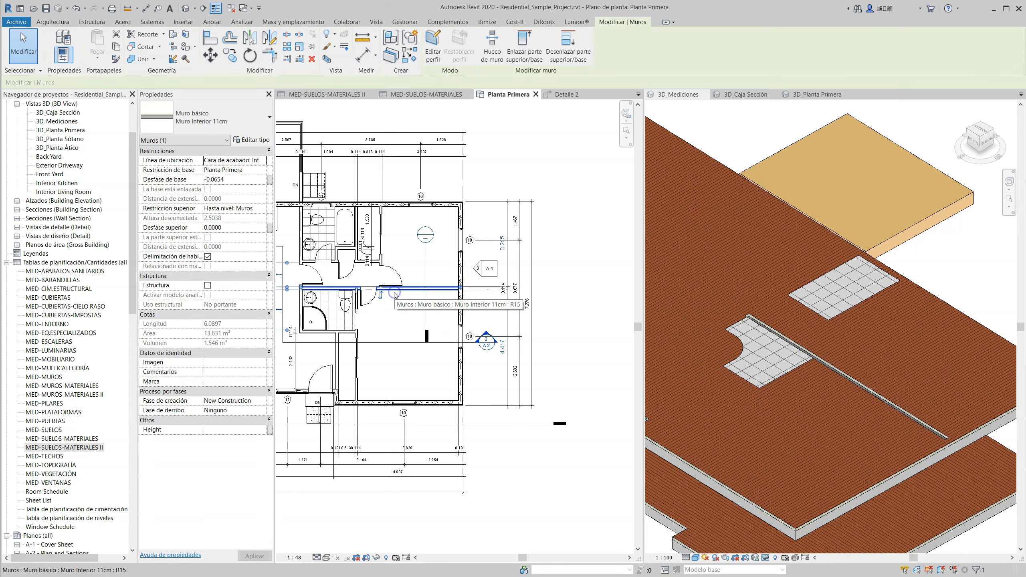
# Open the 3D_Caja Sección view and select the same interior wall where the section box cuts through it.
pyautogui.click(755, 100)
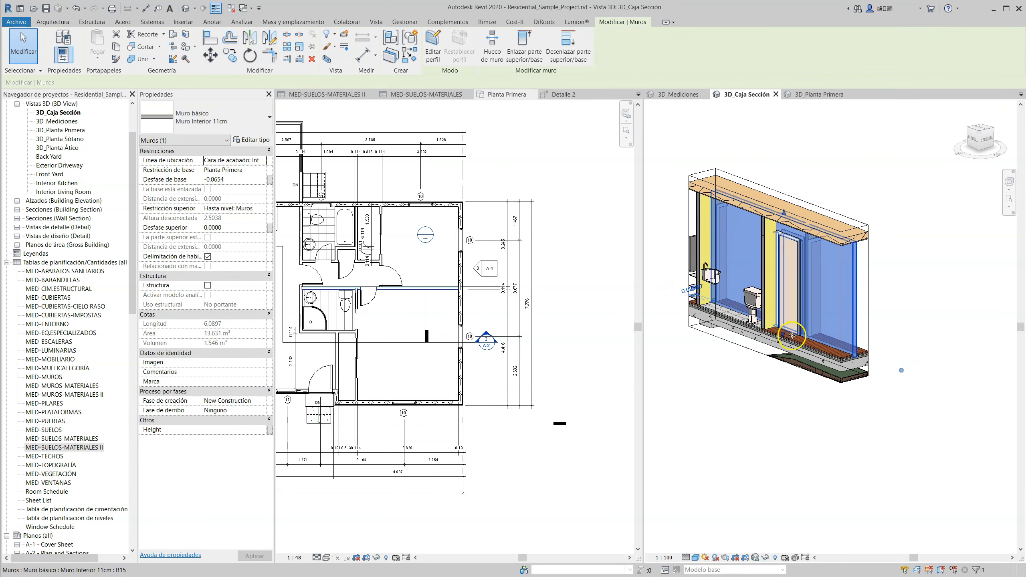
pyautogui.keyDown('shift'); pyautogui.moveTo(805, 387); pyautogui.dragTo(812, 387, button='middle'); pyautogui.keyUp('shift')
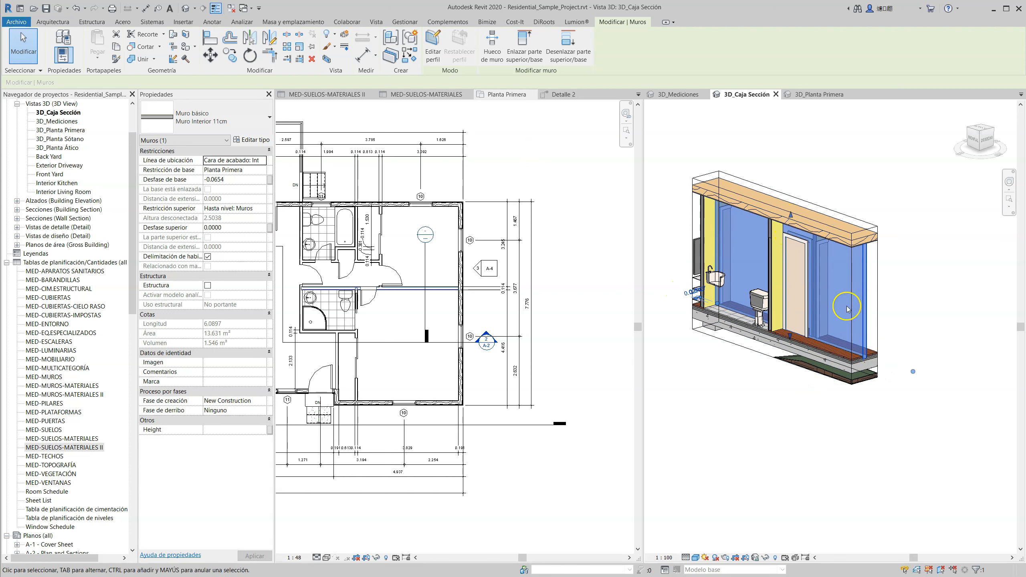
pyautogui.click(863, 312)
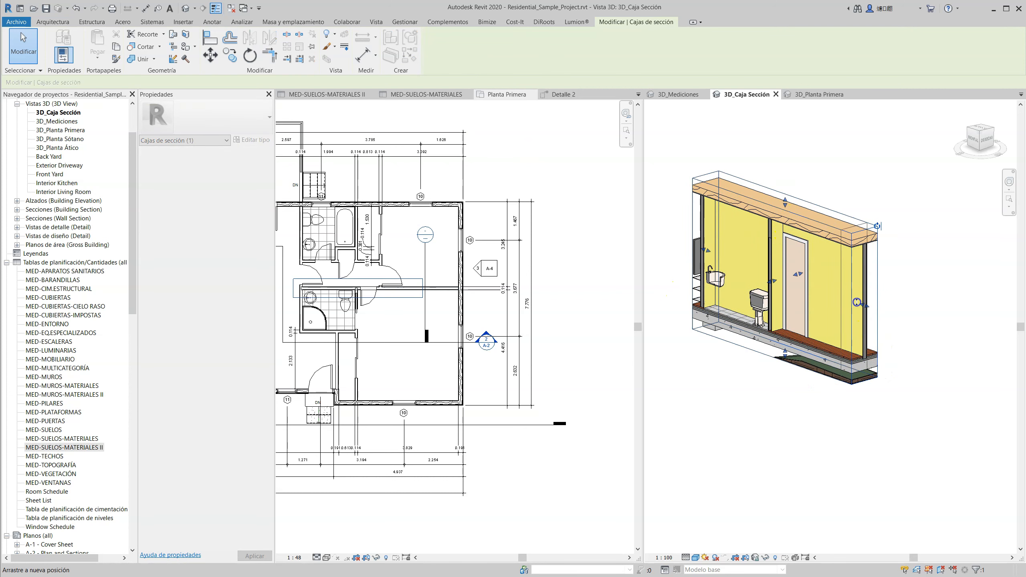
pyautogui.scroll(5, 844, 388)
pyautogui.keyDown('shift'); pyautogui.moveTo(843, 404); pyautogui.dragTo(826, 394, button='middle'); pyautogui.keyUp('shift')
pyautogui.click(834, 332)
pyautogui.scroll(3, 840, 348)
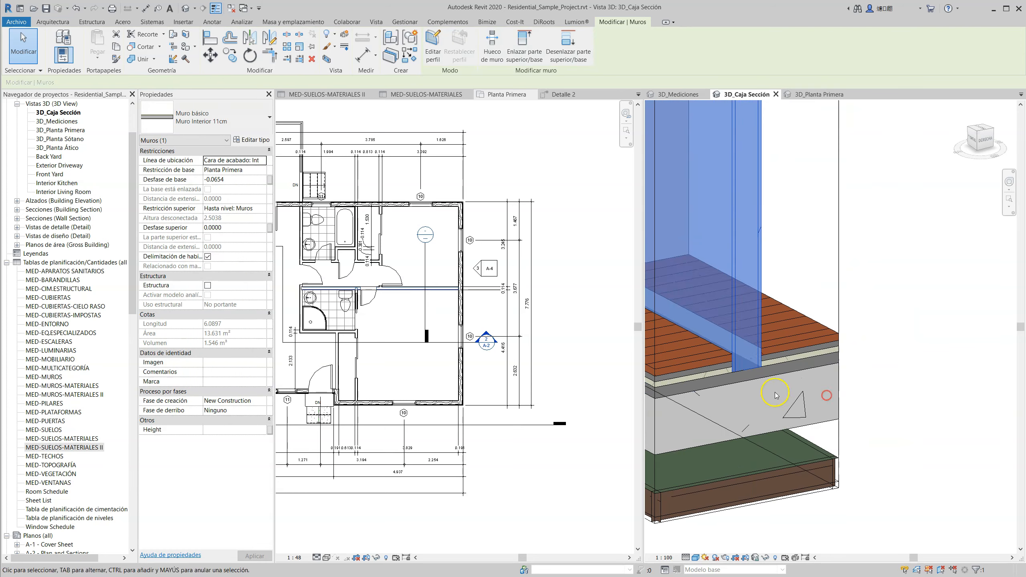
# Examine how the base of the cut wall meets the layers of the Suelo de parquet floor, and check that floor's properties.
pyautogui.press('Escape')
pyautogui.scroll(3, 745, 380)
pyautogui.scroll(-3, 745, 380)
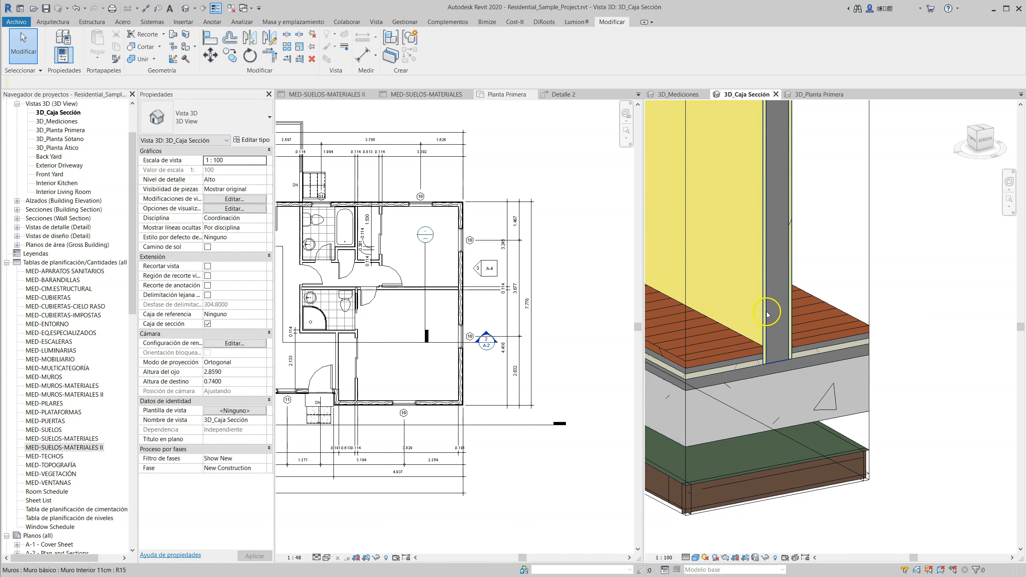
pyautogui.scroll(2, 773, 360)
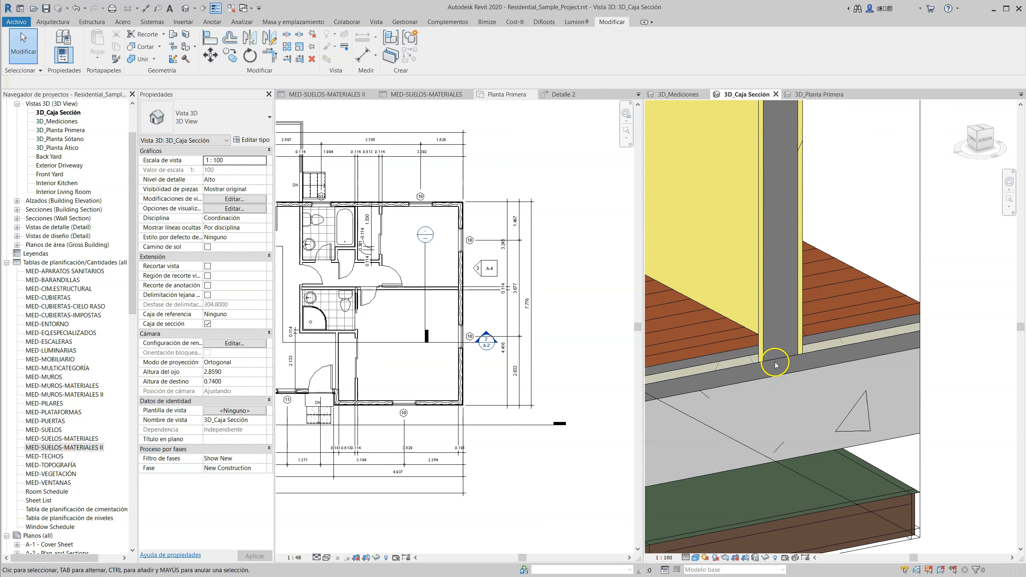
pyautogui.click(750, 348)
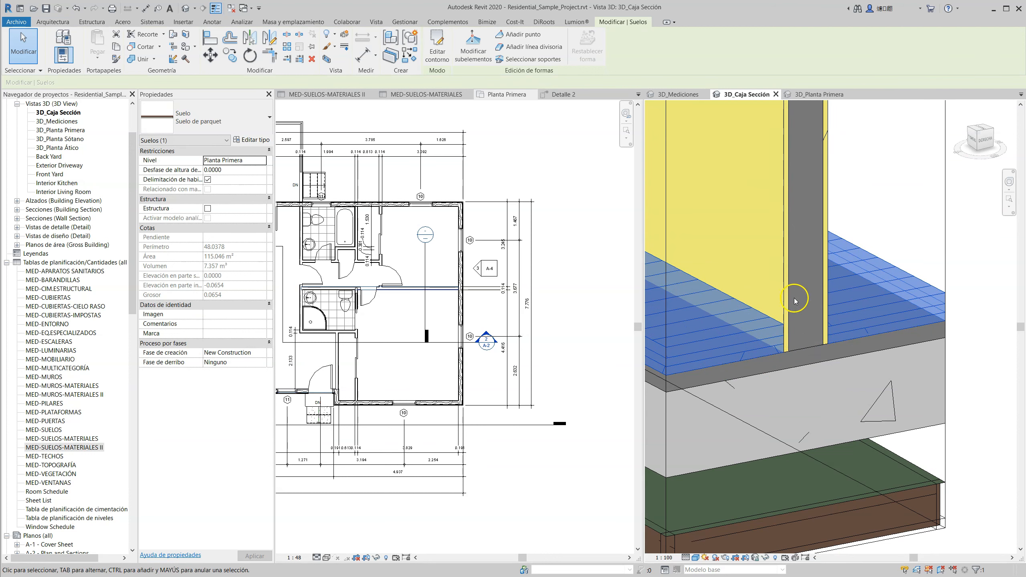
pyautogui.press('Escape')
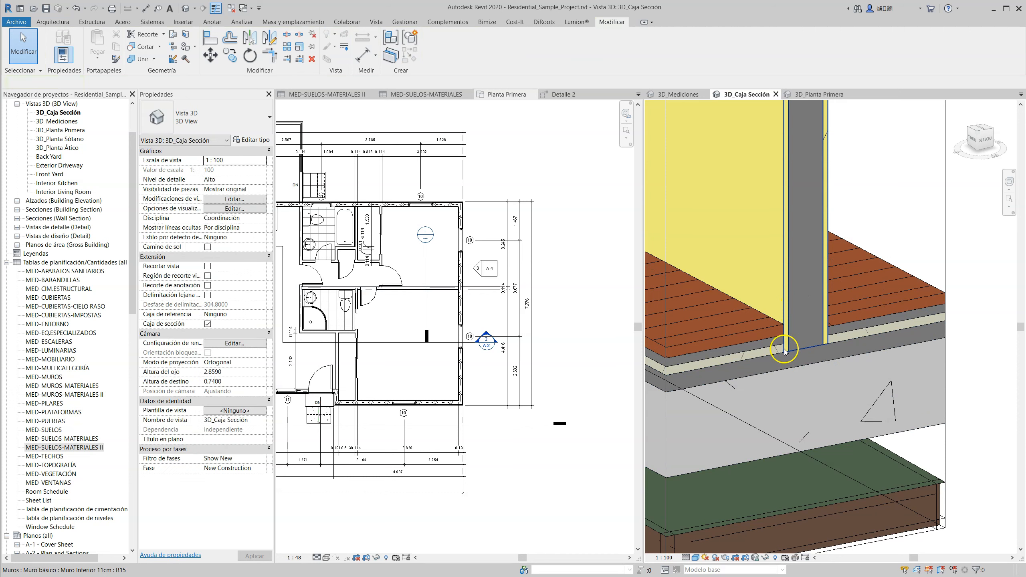
# Temporarily hide the interior wall in 3D_Caja Sección to expose the parquet floor beneath it.
pyautogui.click(785, 298)
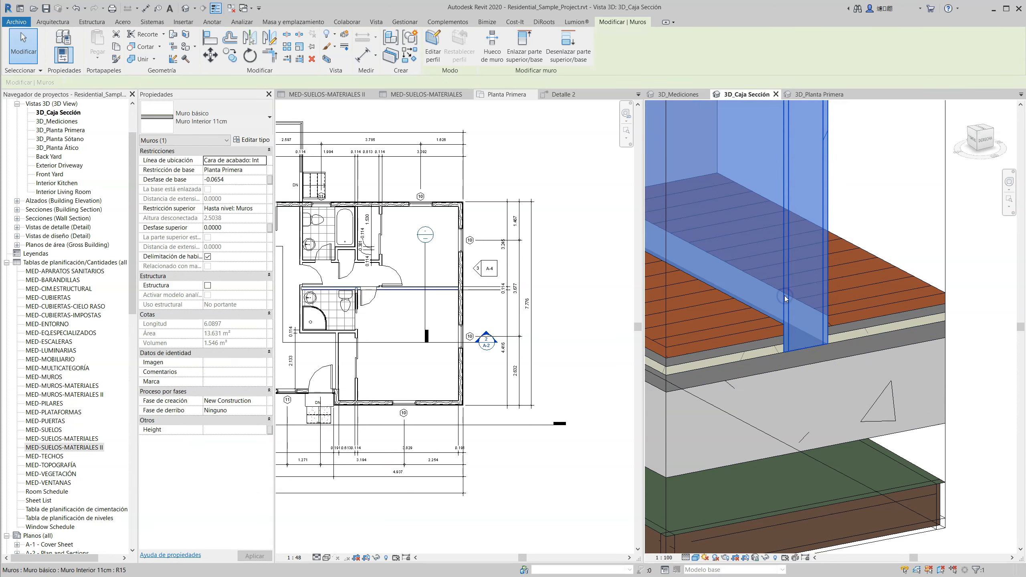
pyautogui.press('h')
pyautogui.press('h')
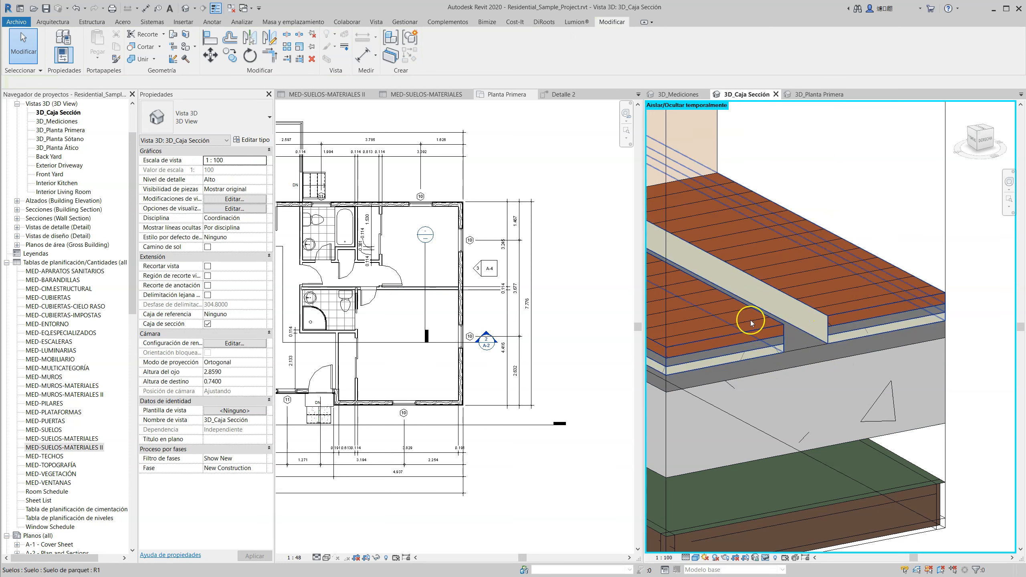
pyautogui.scroll(-5, 815, 320)
pyautogui.scroll(-4, 805, 346)
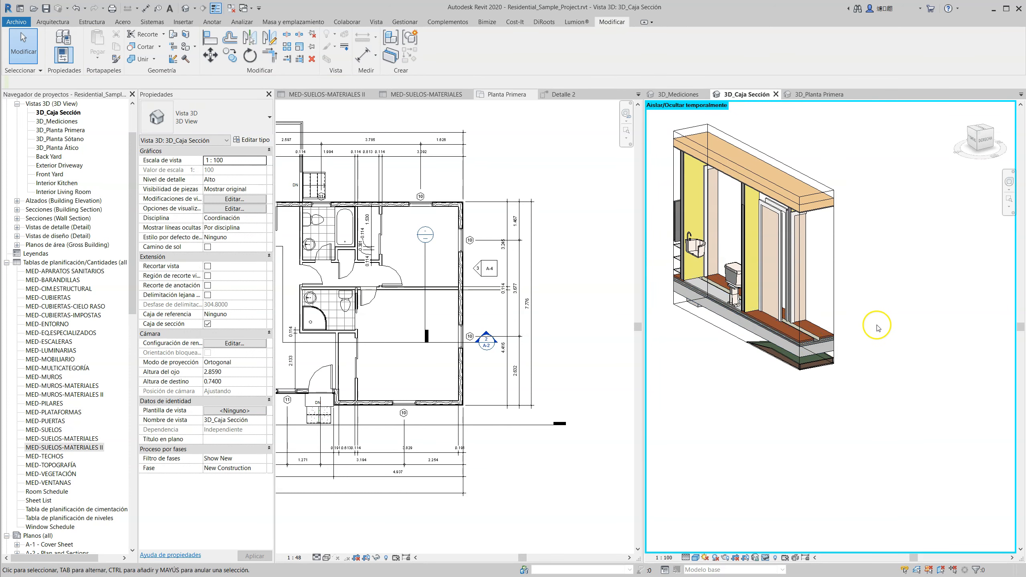
# Select the short Muro Interior 11cm wall beside the entrance door in the Planta Primera plan.
pyautogui.click(835, 299)
pyautogui.click(424, 316)
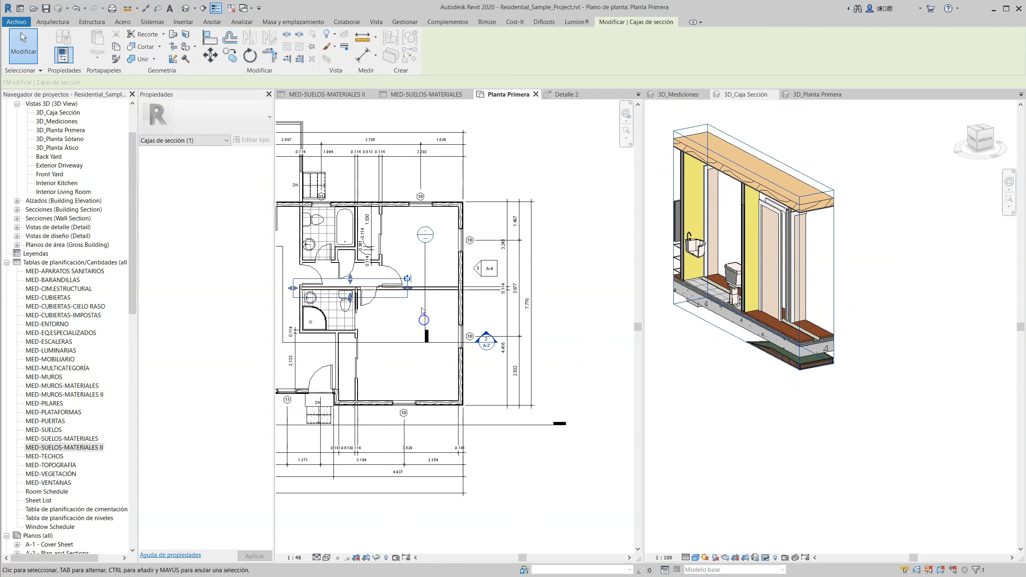
pyautogui.scroll(4, 365, 285)
pyautogui.moveTo(366, 284); pyautogui.dragTo(483, 343, button='middle')
pyautogui.scroll(-5, 423, 372)
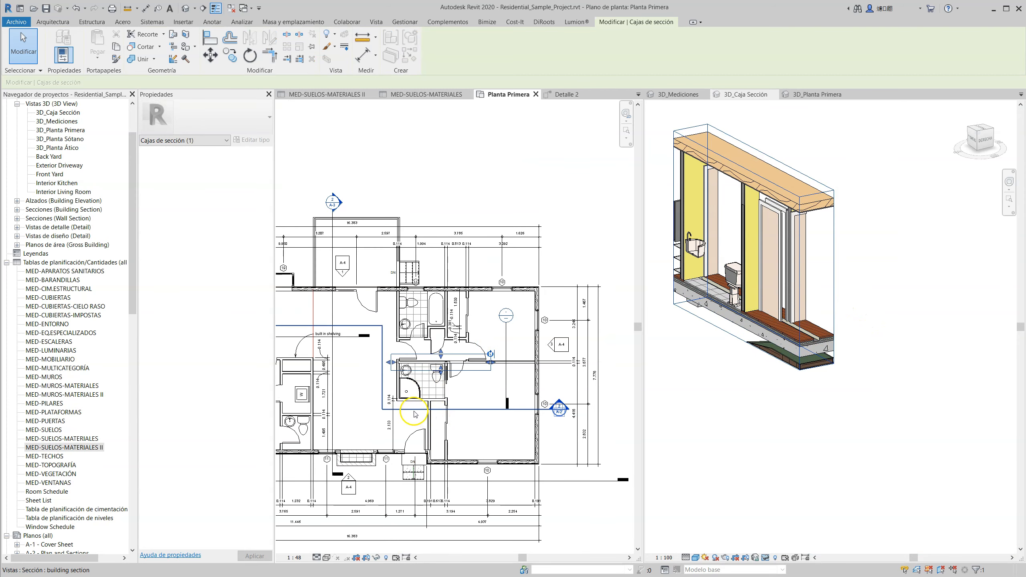
pyautogui.moveTo(429, 415); pyautogui.dragTo(470, 398, button='middle')
pyautogui.click(471, 398)
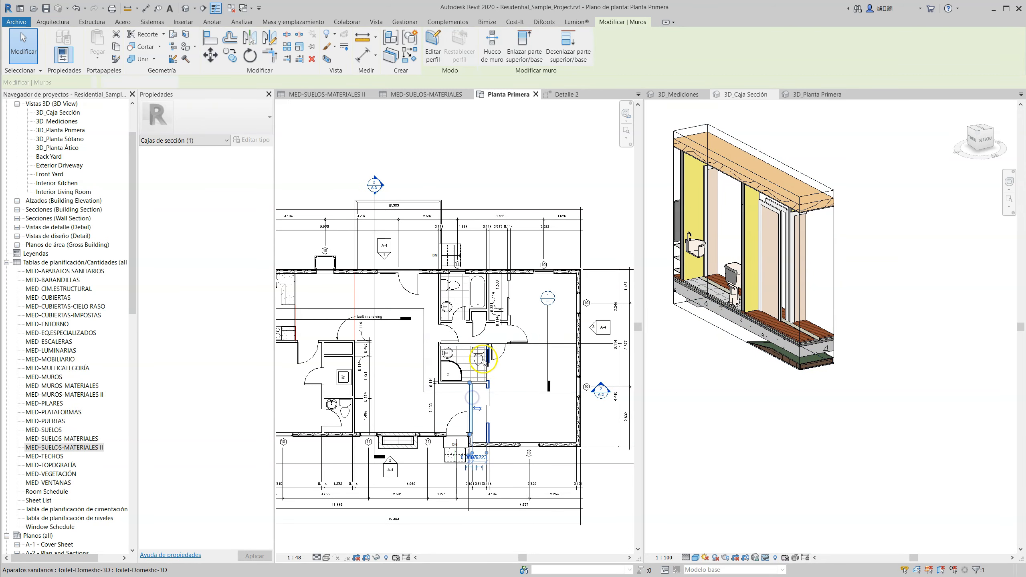
# Fit the 3D_Caja Sección section box around the selected short wall and pull one side inward to cut through the wall.
pyautogui.click(928, 287)
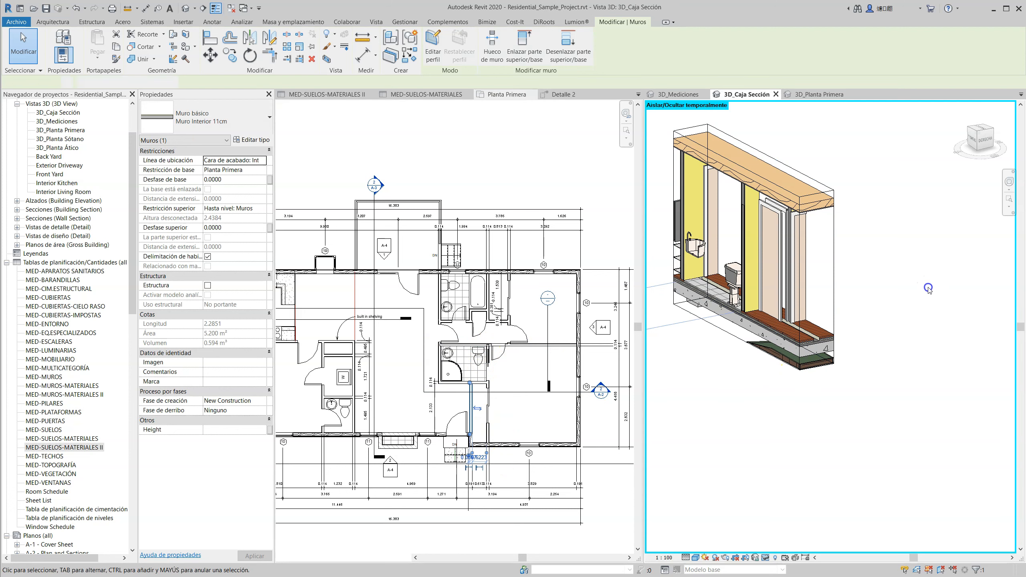
pyautogui.click(326, 59)
pyautogui.click(677, 440)
pyautogui.click(897, 376)
pyautogui.moveTo(875, 354); pyautogui.dragTo(841, 359)
pyautogui.keyDown('shift'); pyautogui.moveTo(883, 415); pyautogui.dragTo(599, 458, button='middle'); pyautogui.keyUp('shift')
pyautogui.scroll(3, 834, 451)
pyautogui.scroll(2, 768, 408)
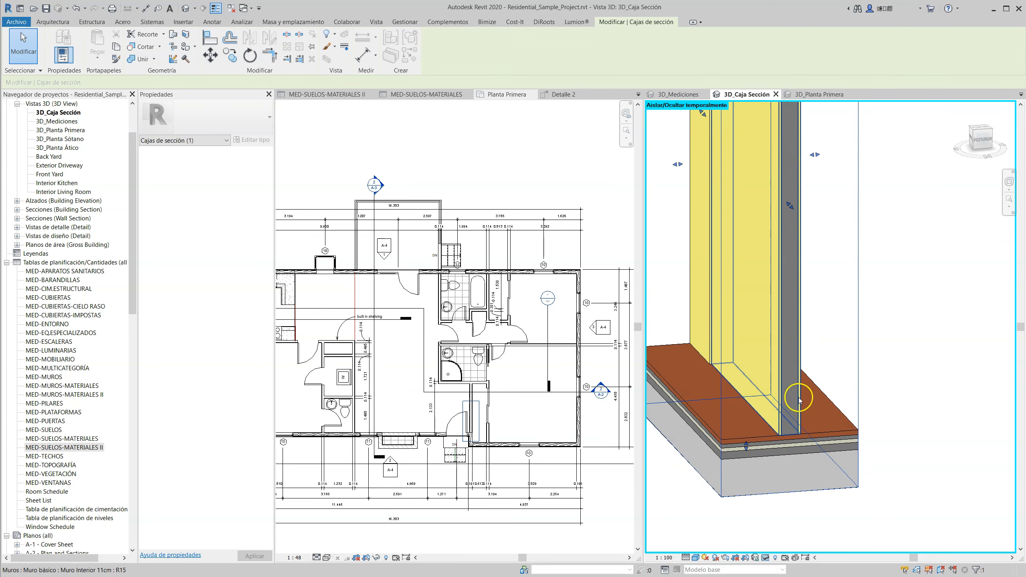
# Examine the base of the short wall where it rests on the parquet floor and compare its location in the floor plan.
pyautogui.click(793, 431)
pyautogui.scroll(3, 803, 445)
pyautogui.press('Escape')
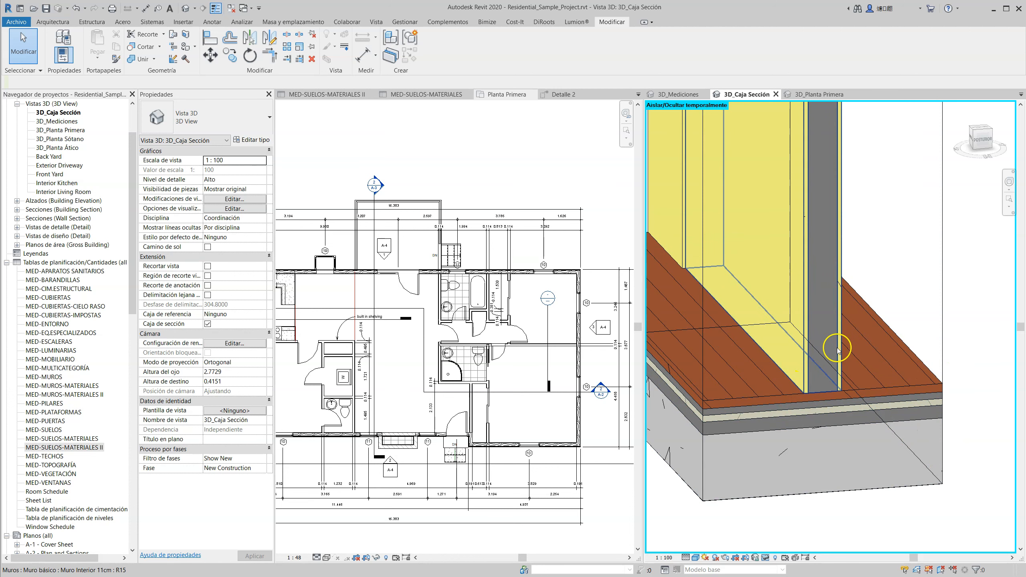
pyautogui.scroll(-1, 477, 398)
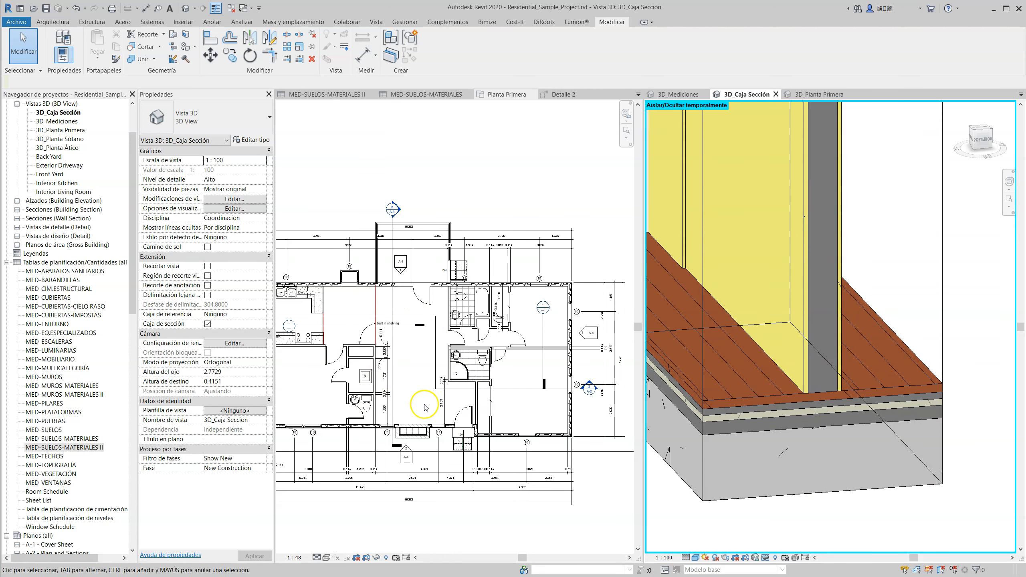
pyautogui.scroll(-1, 813, 407)
pyautogui.click(811, 394)
pyautogui.press('Escape')
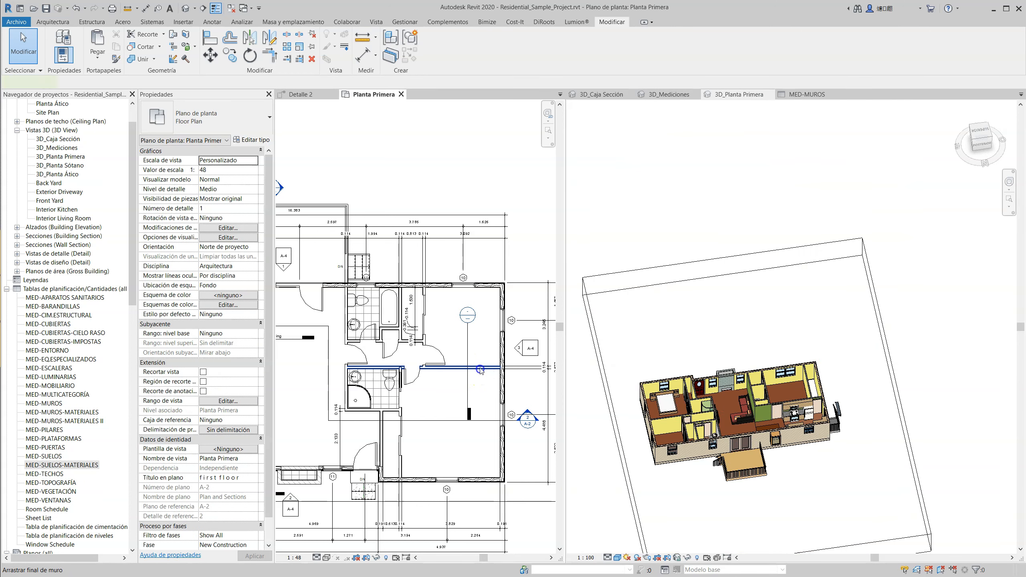
# Temporarily hide the wall between the bedrooms in 3D_Planta Primera to check the parquet beneath it, and restore its visibility.
pyautogui.click(480, 368)
pyautogui.click(661, 424)
pyautogui.scroll(10, 661, 424)
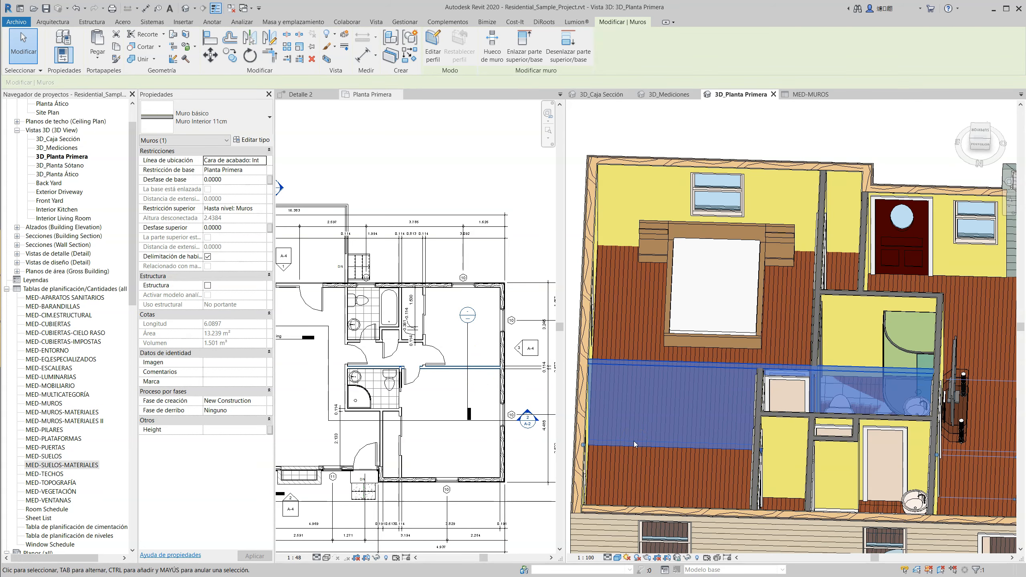
pyautogui.press('h')
pyautogui.press('h')
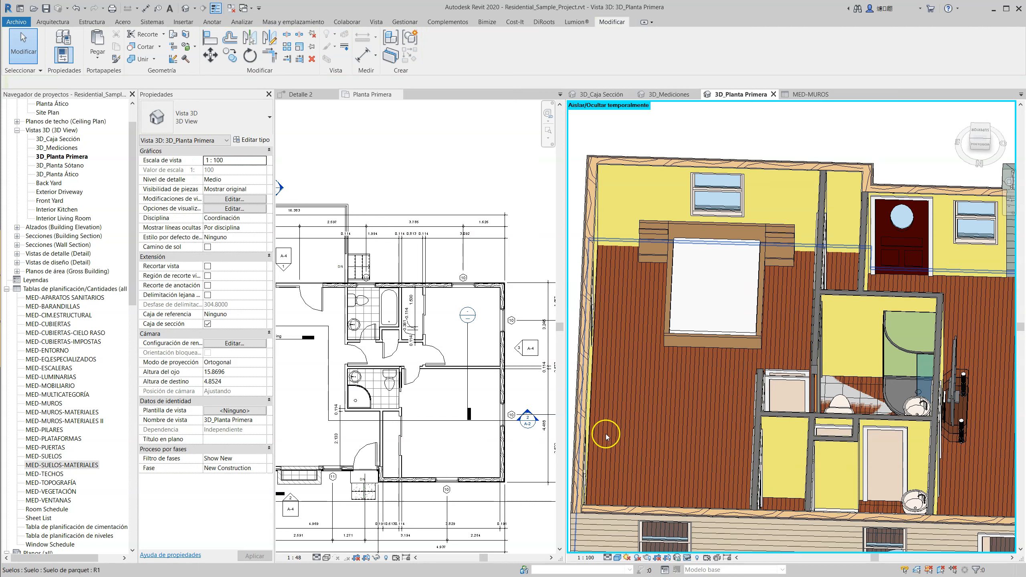
pyautogui.press('h')
pyautogui.press('r')
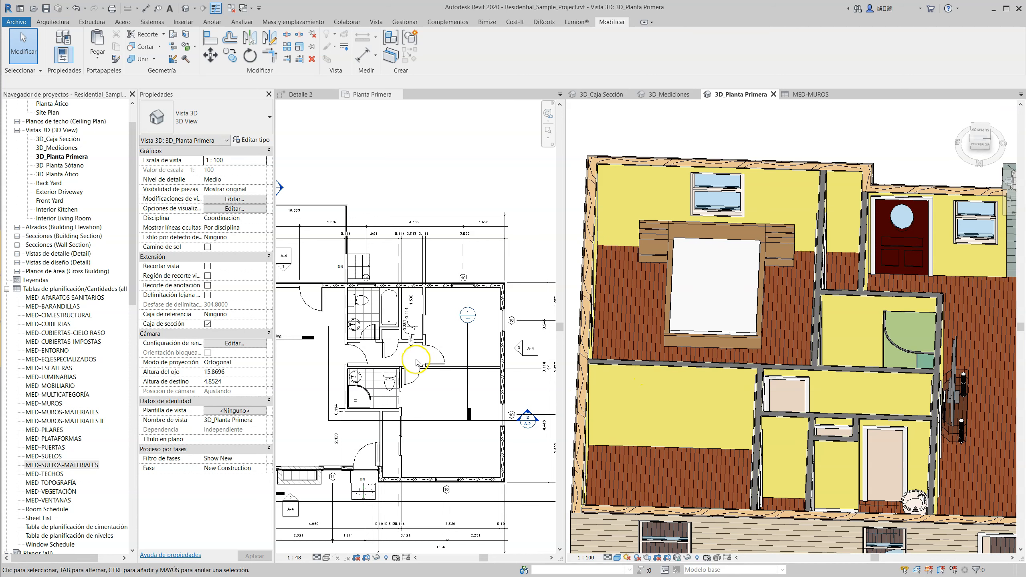
# Open the Detalle 2 view from the section line that crosses the bedroom wall in the Planta Primera plan.
pyautogui.click(473, 361)
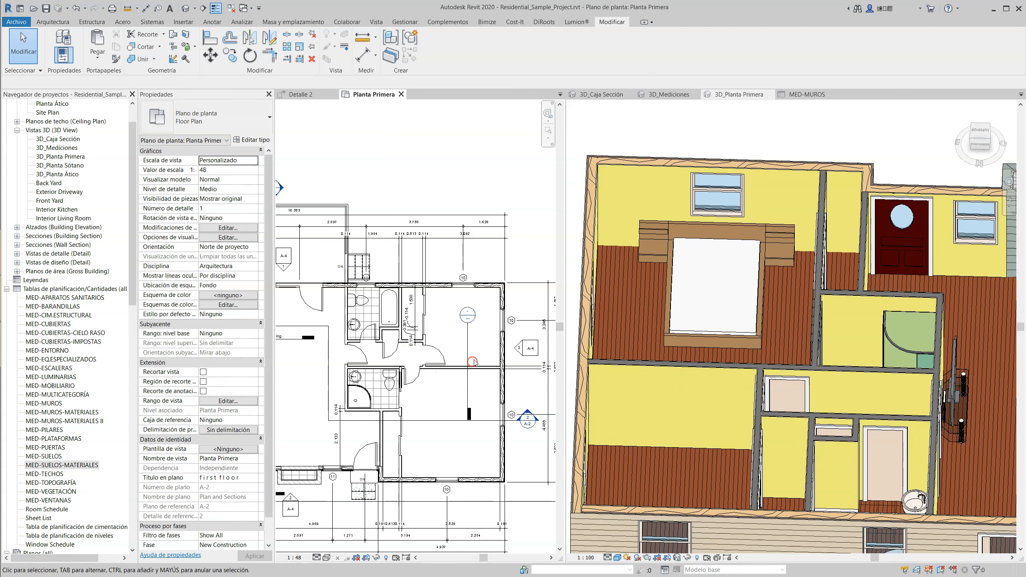
pyautogui.scroll(5, 468, 355)
pyautogui.click(462, 349)
pyautogui.moveTo(475, 361); pyautogui.dragTo(424, 347, button='middle')
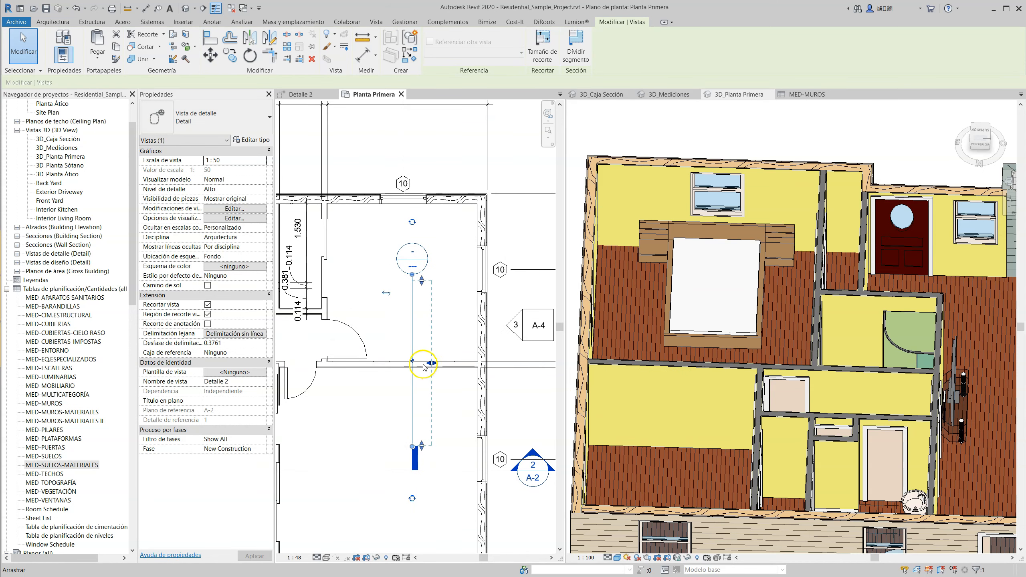
pyautogui.rightClick(413, 364)
pyautogui.click(445, 385)
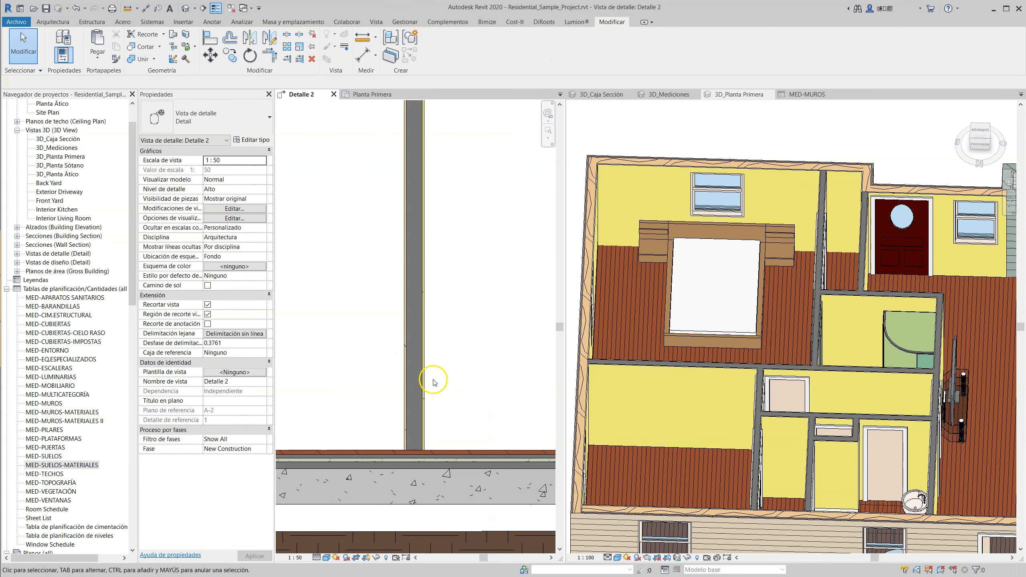
# Select the interior wall in Detalle 2 and inspect its foot against the parquet floor layers.
pyautogui.scroll(-1, 428, 386)
pyautogui.click(408, 394)
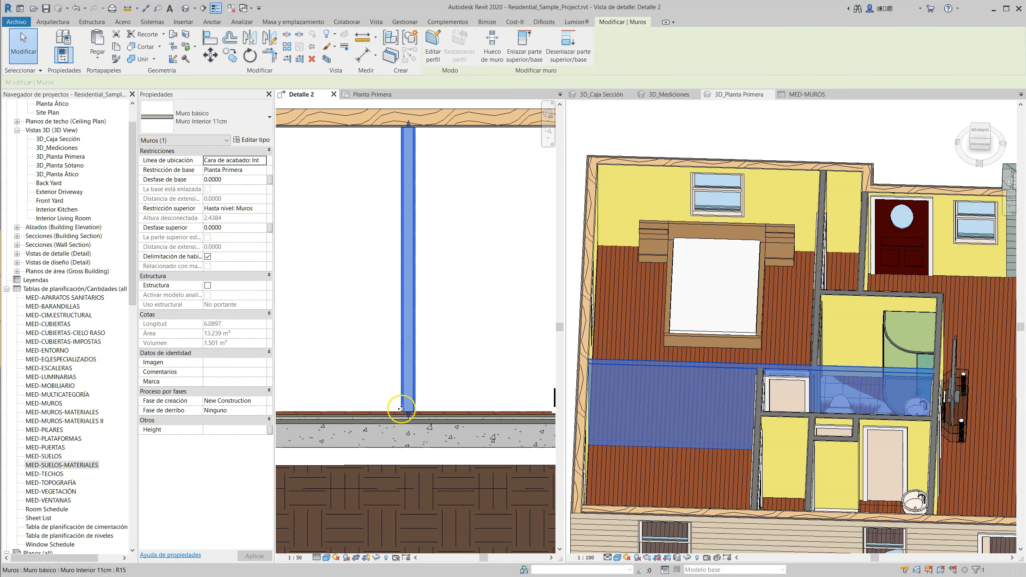
pyautogui.scroll(2, 401, 409)
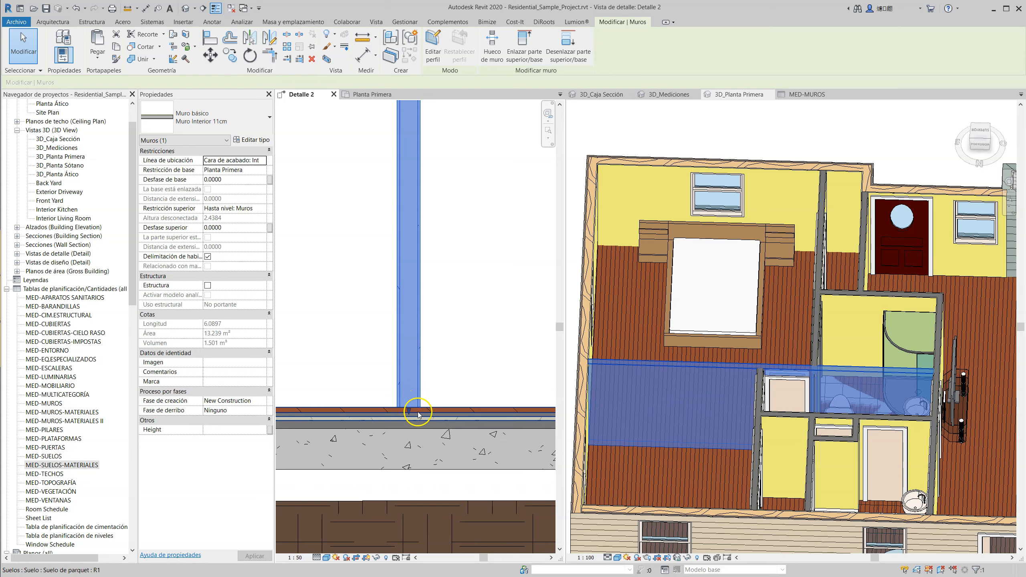
pyautogui.press('Escape')
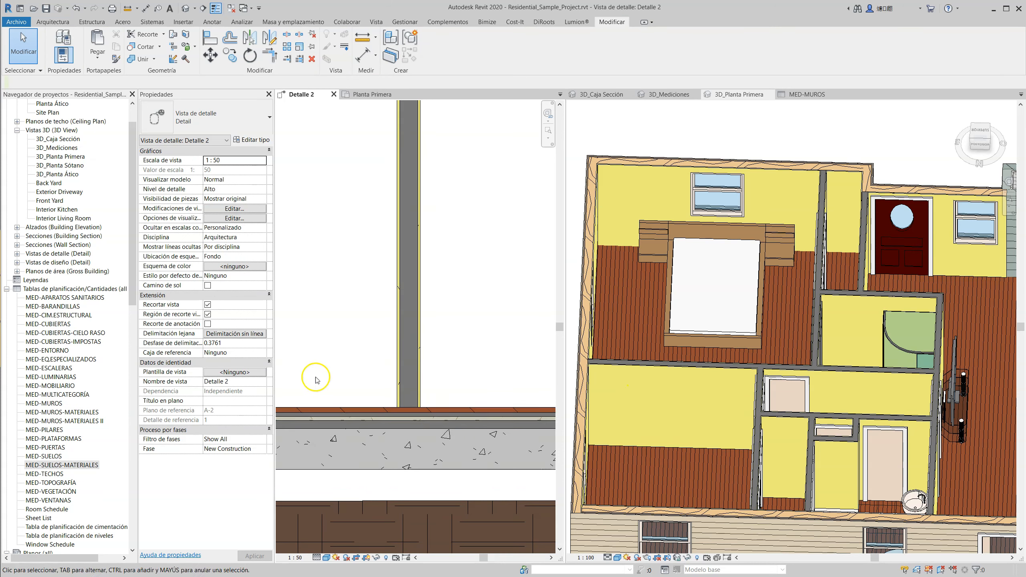
# Switch to the 3D_Caja Sección view and check the same interior wall standing on the parquet floor.
pyautogui.click(601, 94)
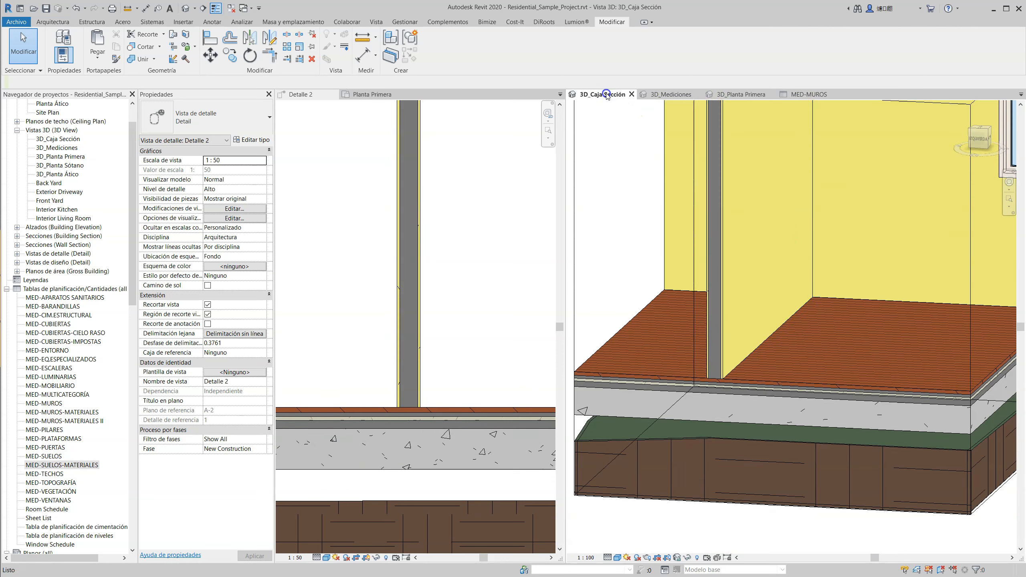
pyautogui.scroll(-3, 714, 342)
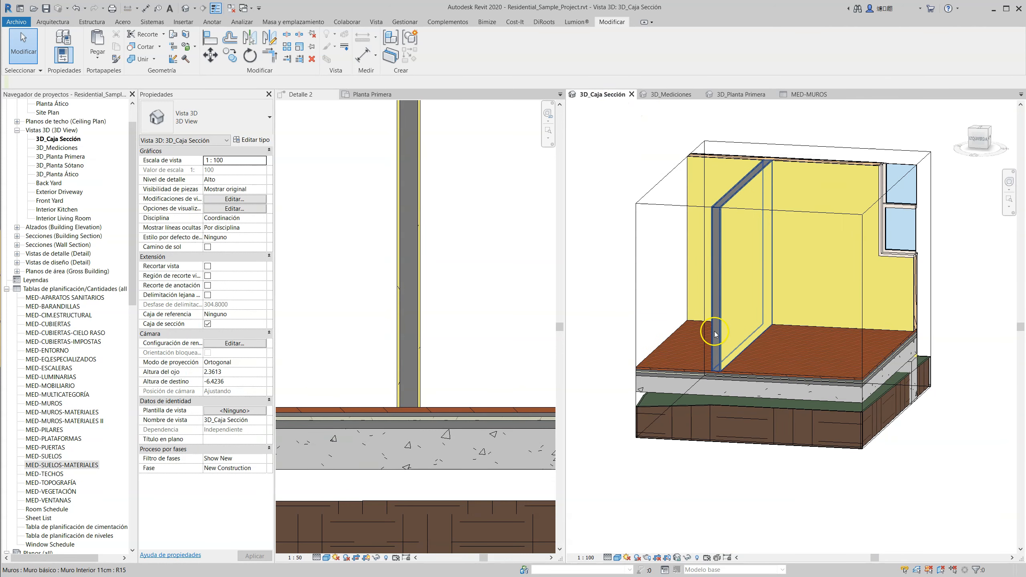
pyautogui.click(713, 340)
pyautogui.press('Escape')
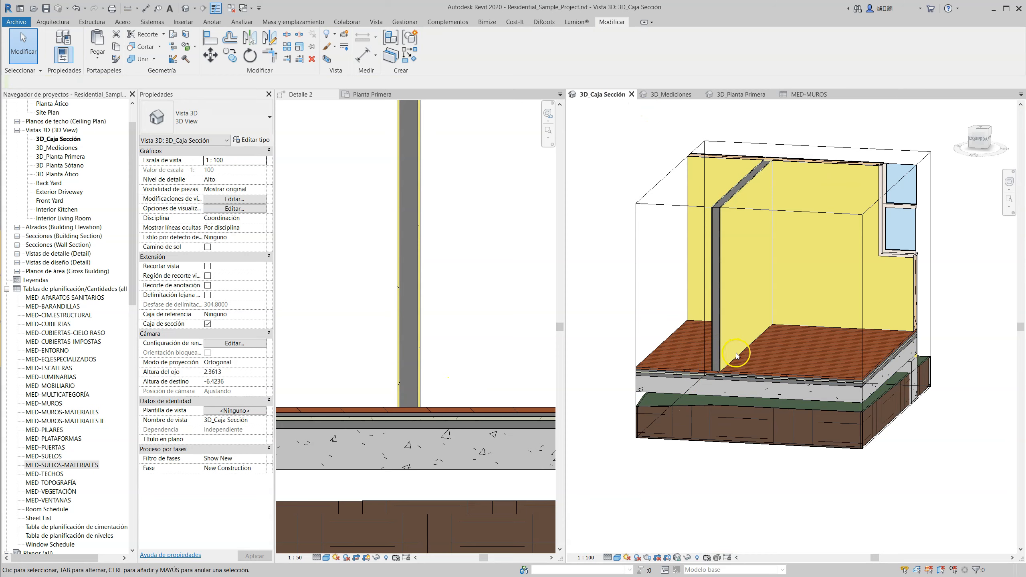
# Select the Forjado HA-25 slab in Detalle 2 and inspect the layers, materials and thicknesses of its type assembly.
pyautogui.scroll(5, 666, 396)
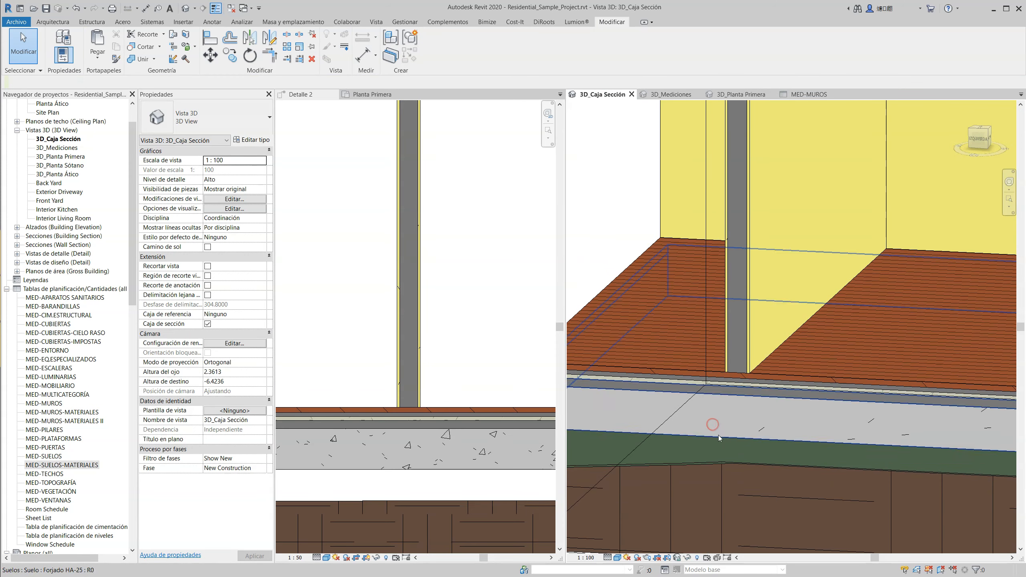
pyautogui.click(446, 468)
pyautogui.click(448, 470)
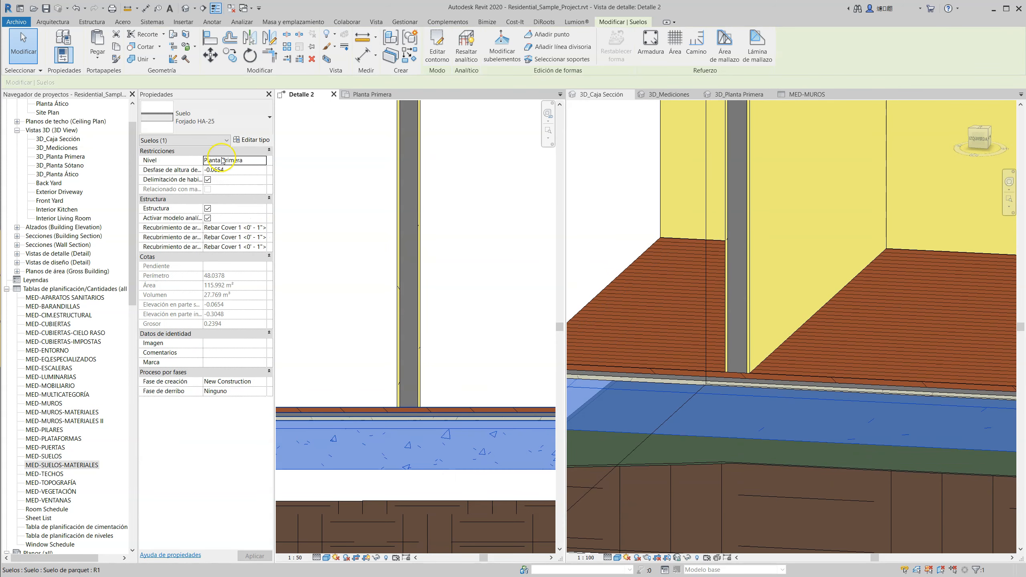
pyautogui.click(246, 145)
pyautogui.click(509, 202)
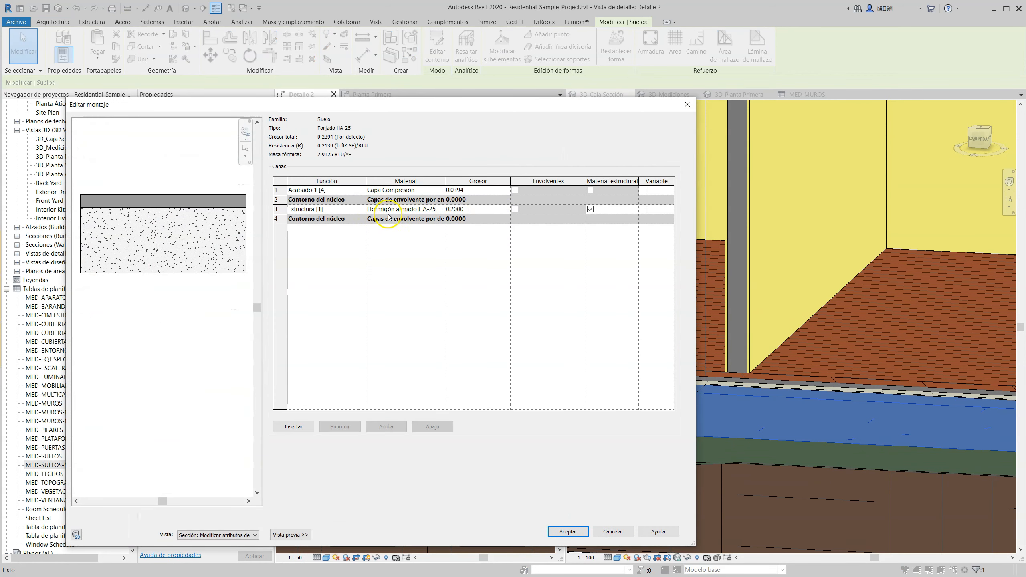
pyautogui.press('Escape')
pyautogui.press('Escape')
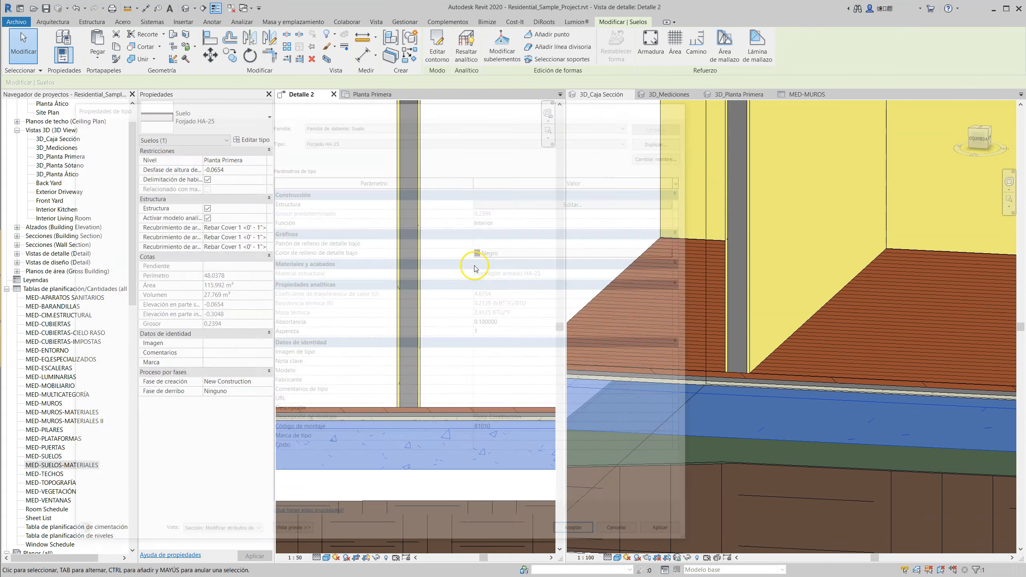
pyautogui.press('Escape')
# Select the Suelo de parquet floor in Detalle 2 and inspect the layers, materials and thicknesses of its type assembly.
pyautogui.click(374, 408)
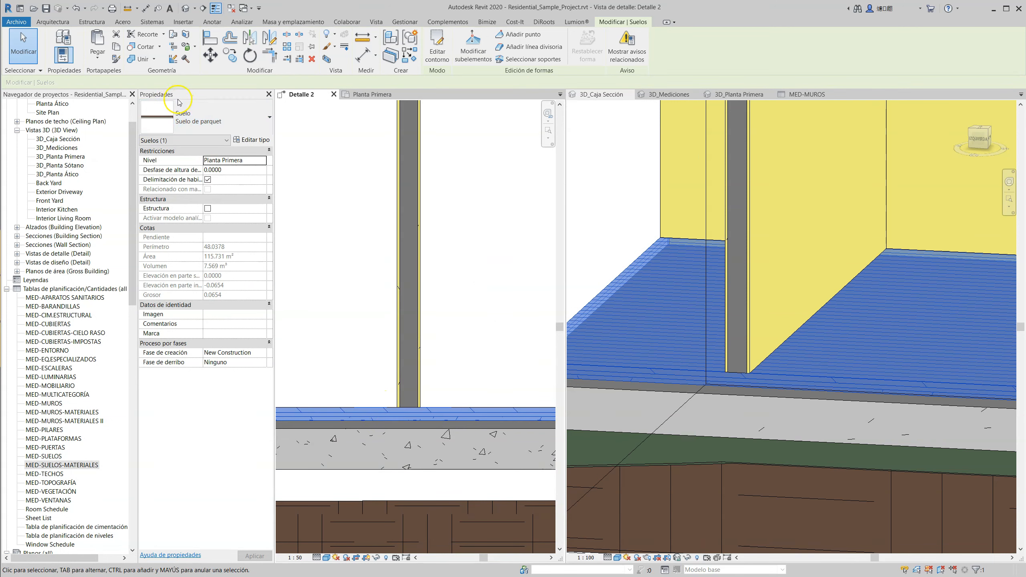
pyautogui.click(262, 141)
pyautogui.click(486, 202)
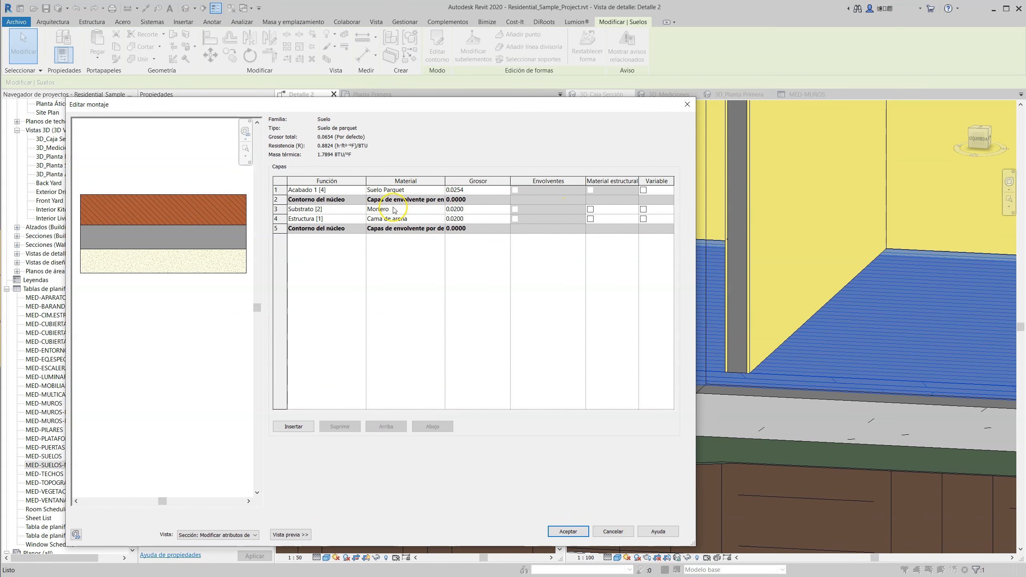
pyautogui.press('Return')
pyautogui.press('Return')
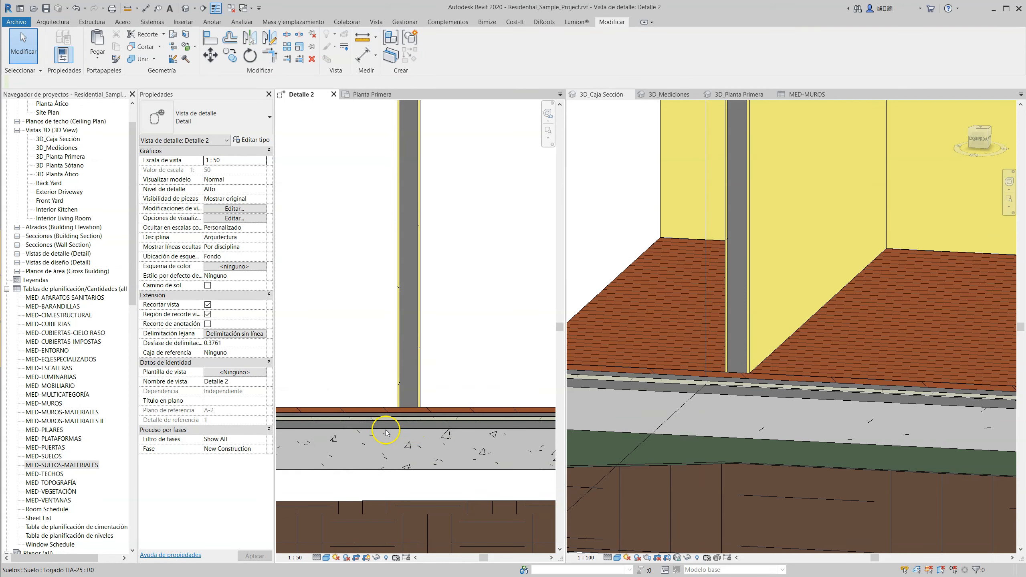
# Examine the structural slab and the parquet floor one after the other in Detalle 2 as separate floor elements.
pyautogui.click(420, 430)
pyautogui.press('Escape')
pyautogui.click(454, 415)
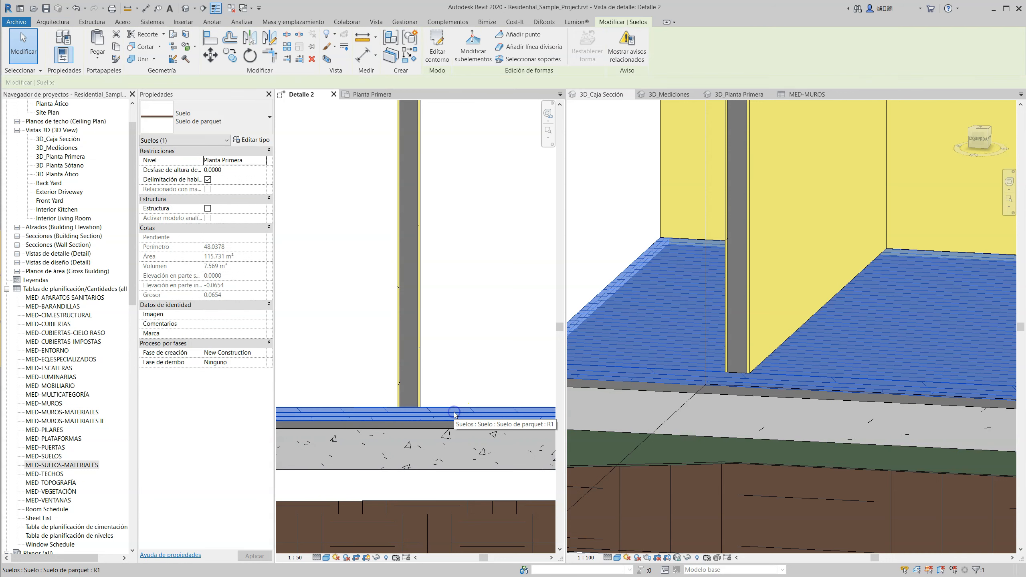
pyautogui.press('Escape')
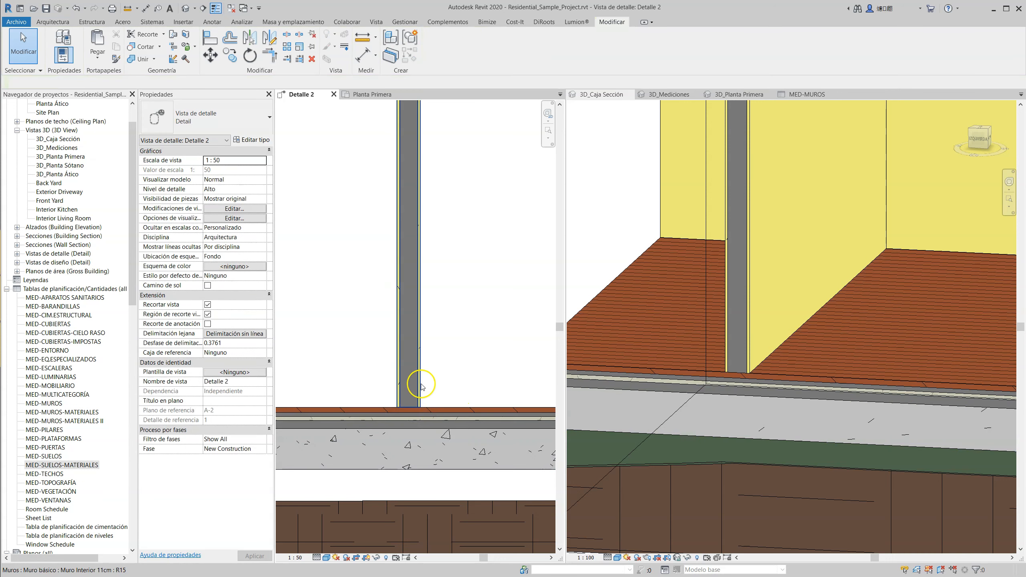
# Extend the base of the Muro Interior 11cm wall down through the parquet layers to the slab's upper face, a base offset of -0.0654.
pyautogui.click(417, 400)
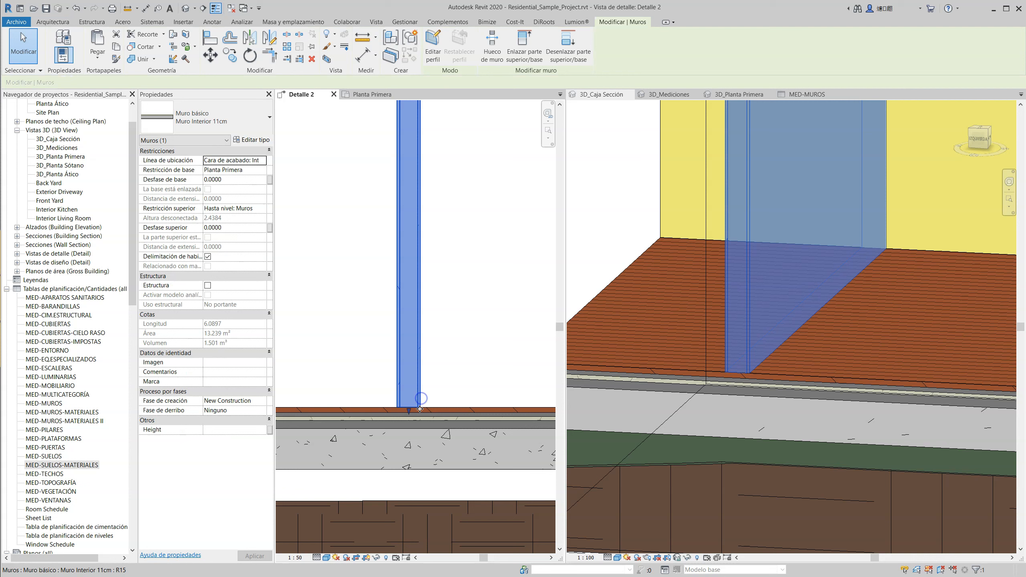
pyautogui.scroll(2, 417, 413)
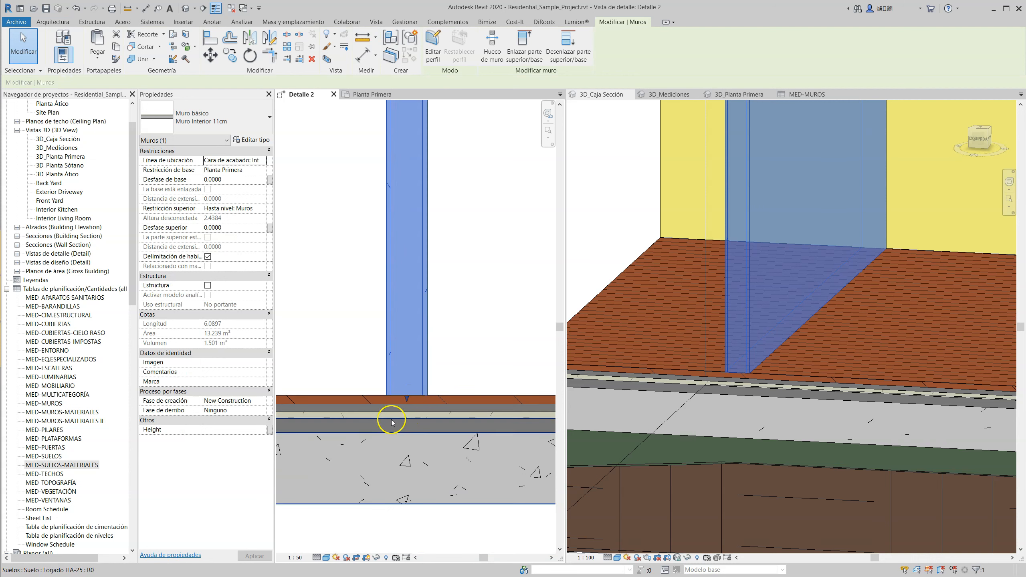
pyautogui.moveTo(407, 400); pyautogui.dragTo(406, 420)
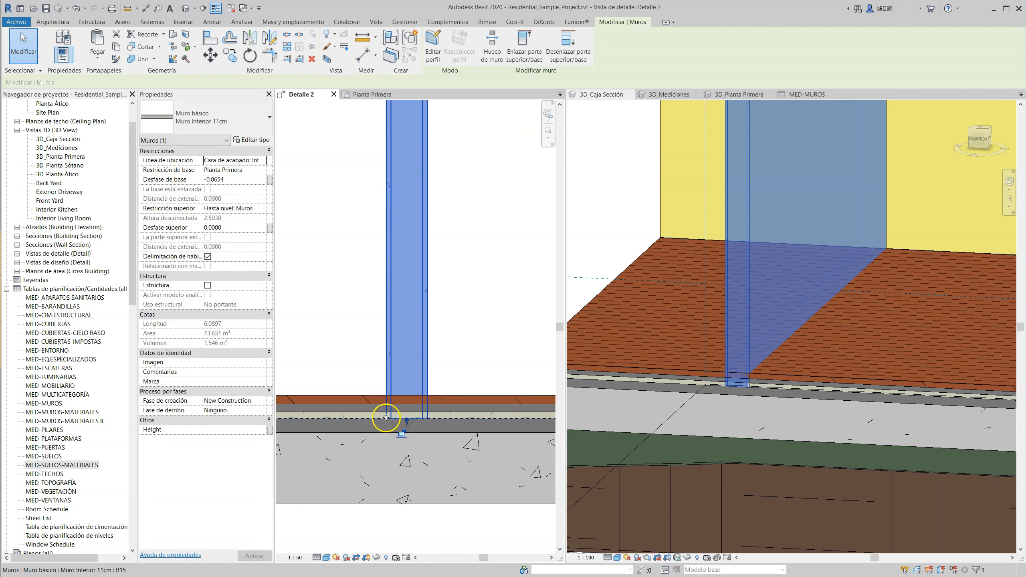
pyautogui.press('Escape')
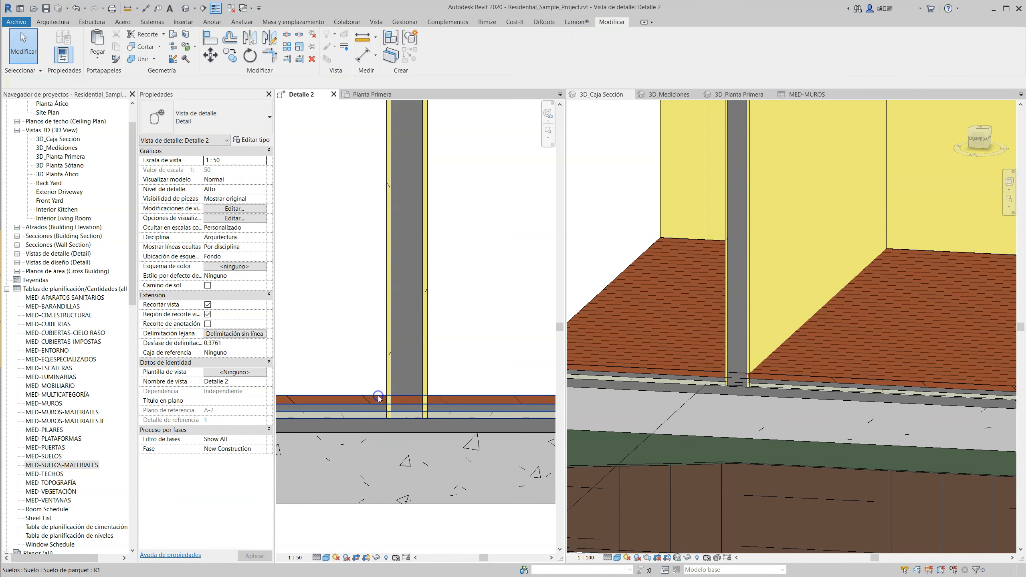
# Select the parquet floor in Detalle 2 and check its area and volume where the lowered wall passes through it.
pyautogui.click(378, 397)
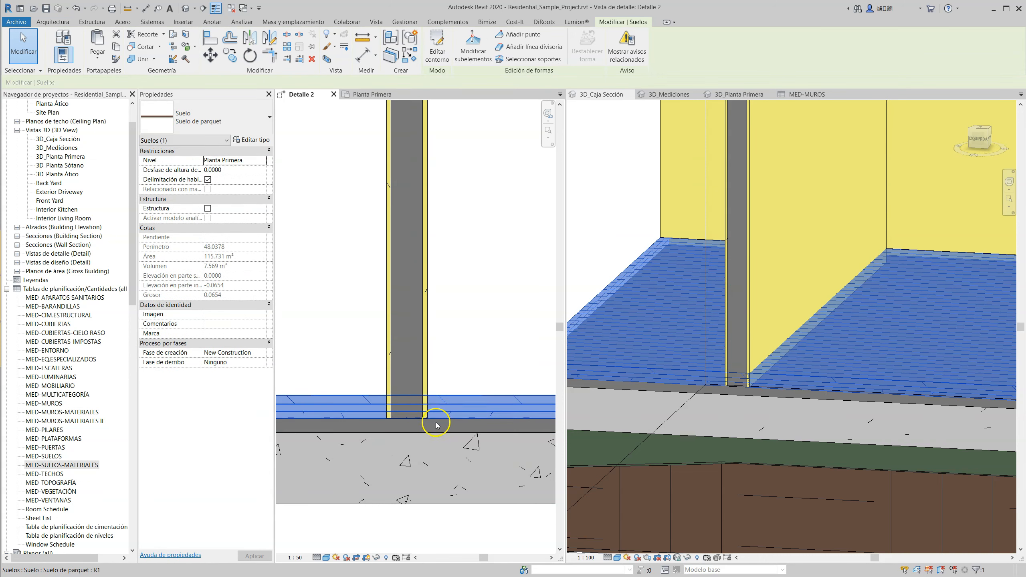
pyautogui.click(377, 399)
pyautogui.press('Escape')
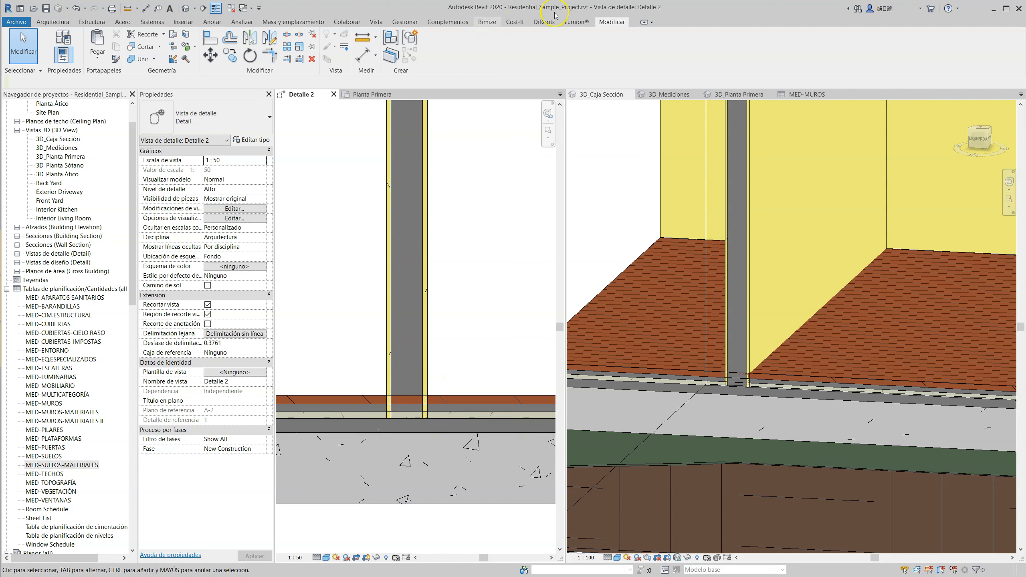
# Join the geometry of the parquet floor and the interior wall in Detalle 2.
pyautogui.click(140, 59)
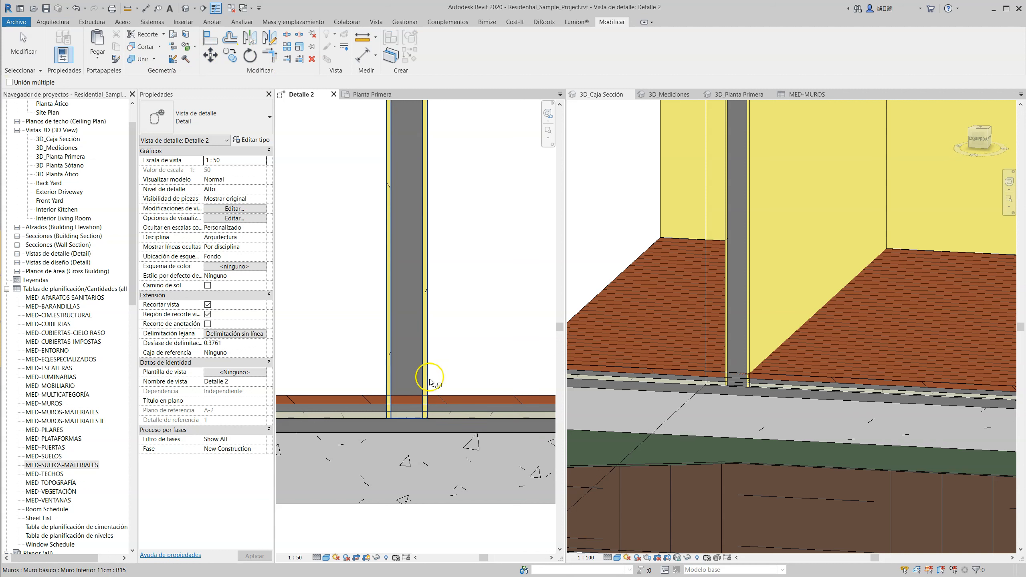
pyautogui.click(448, 398)
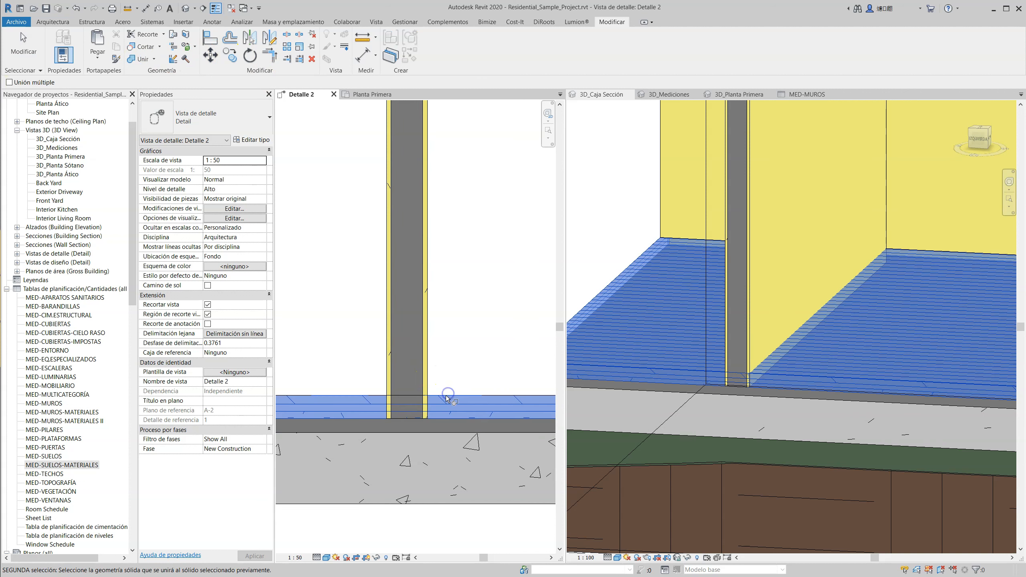
pyautogui.click(427, 369)
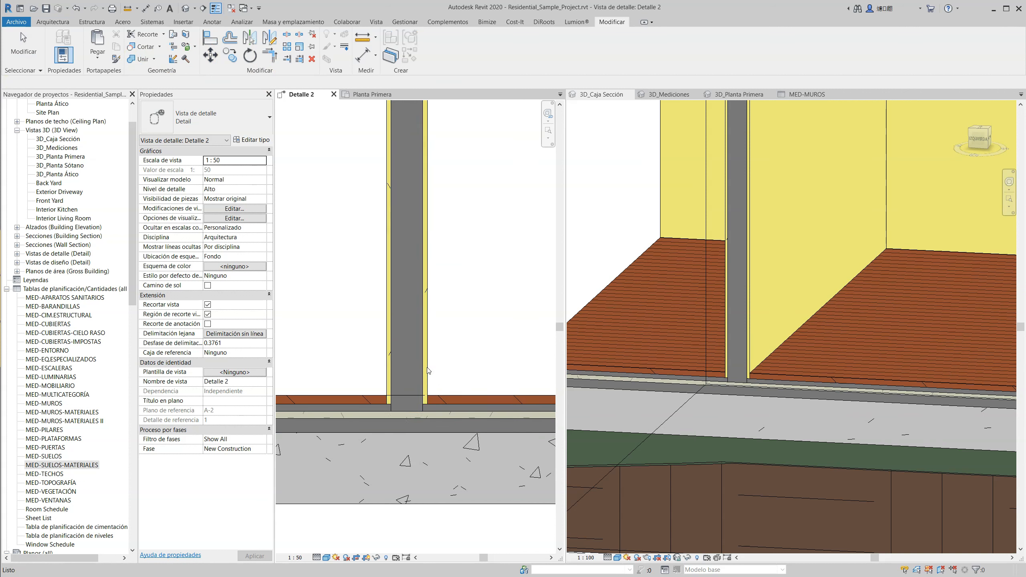
pyautogui.press('Escape')
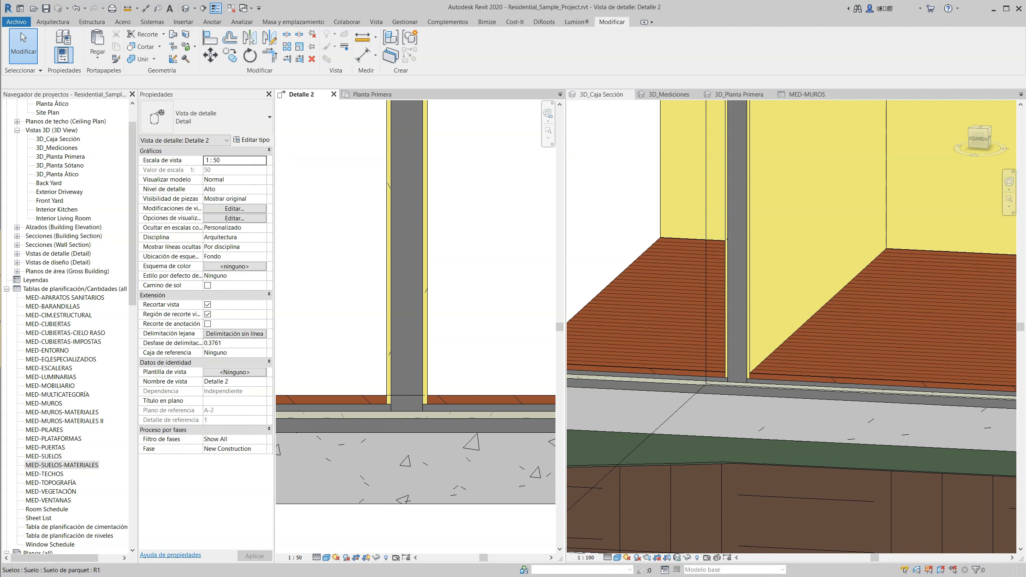
# Select the joined interior wall and inspect the layer functions, materials and thicknesses in its Muro Interior 11cm type assembly.
pyautogui.click(400, 355)
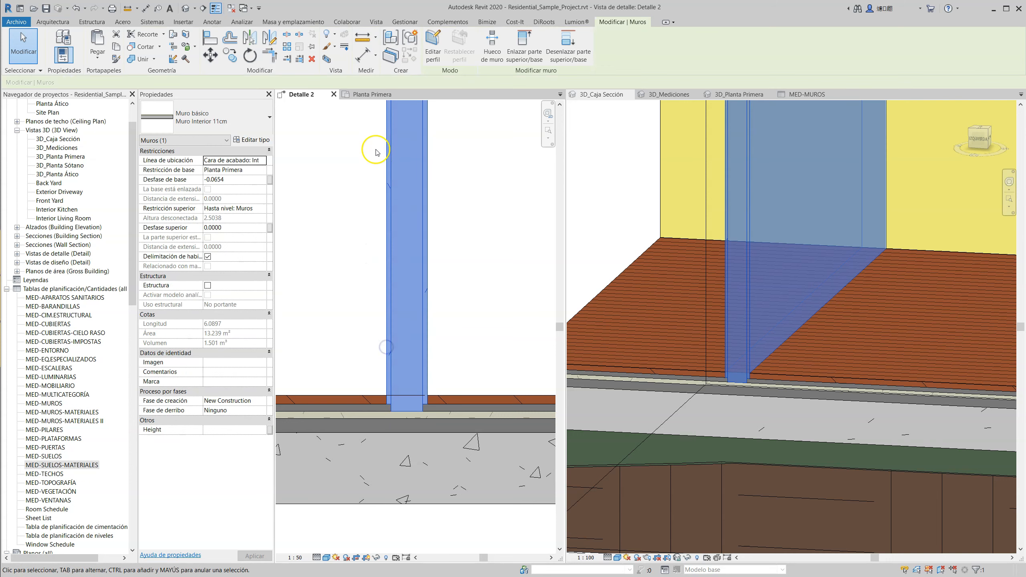
pyautogui.click(255, 139)
pyautogui.click(451, 198)
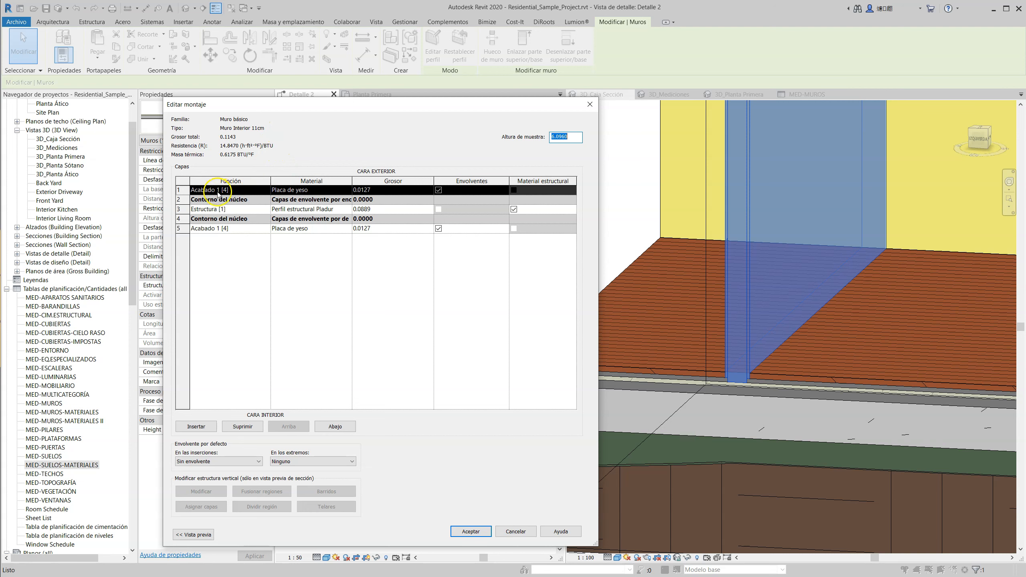
pyautogui.press('Return')
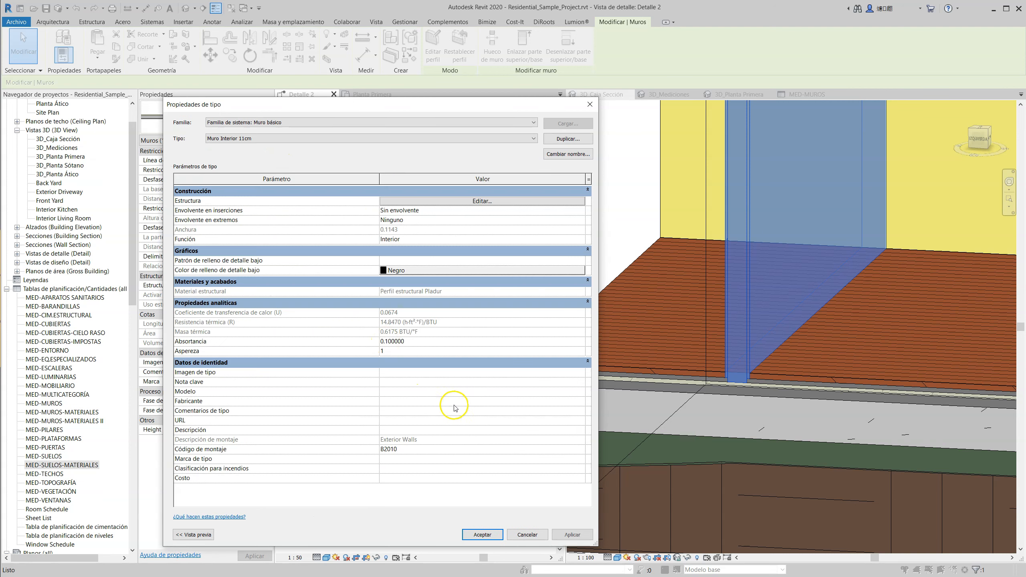
pyautogui.press('Escape')
pyautogui.press('Escape')
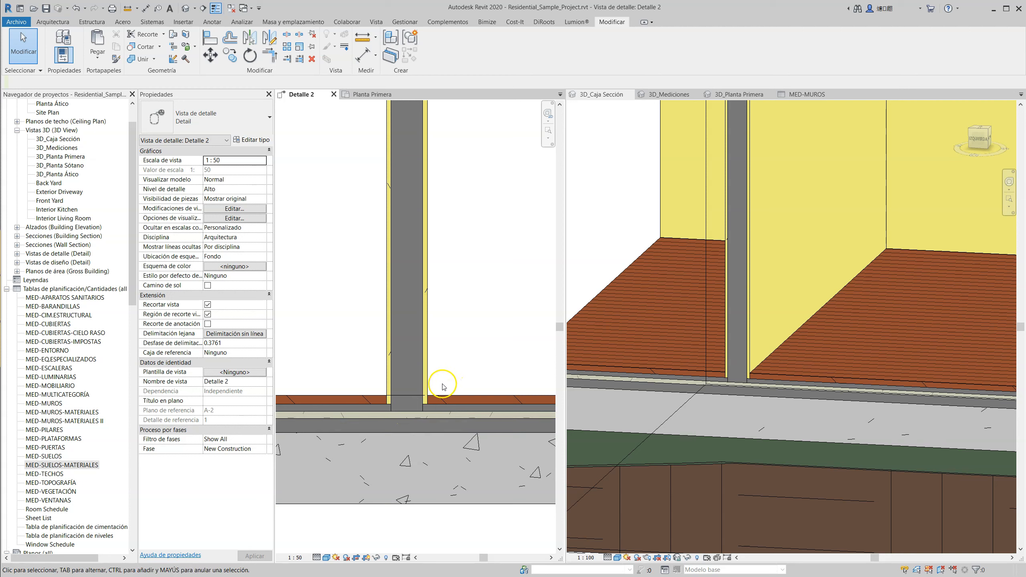
# Switch the join order between the interior wall and the parquet floor so the wall cuts through all the parquet layers.
pyautogui.click(153, 60)
pyautogui.click(193, 123)
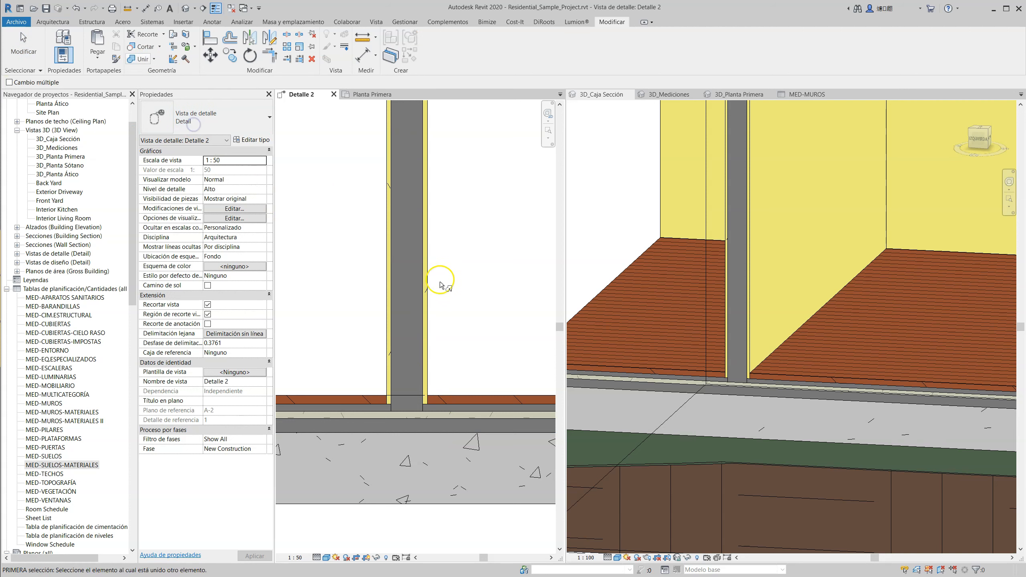
pyautogui.click(426, 321)
pyautogui.click(459, 397)
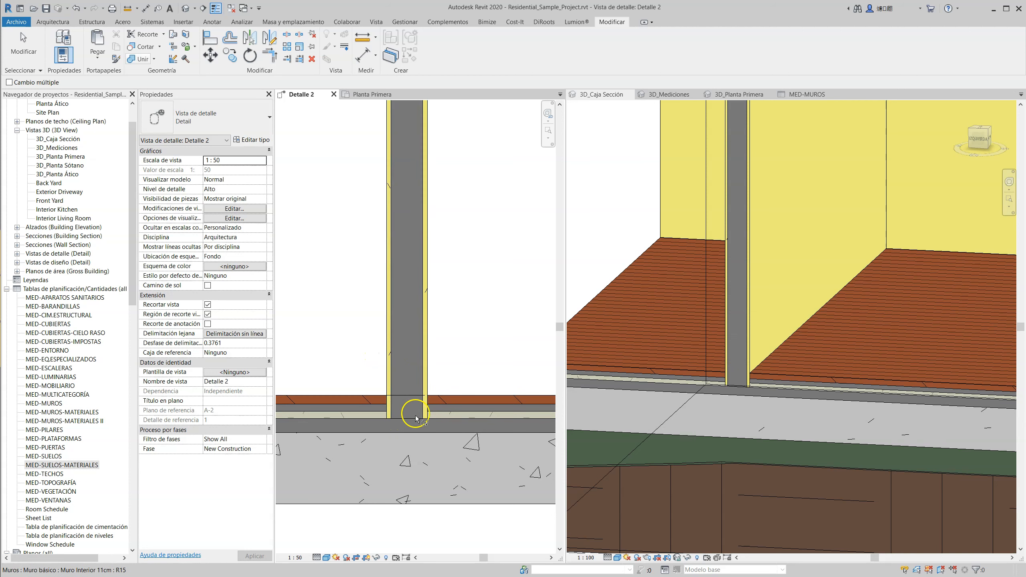
pyautogui.press('Escape')
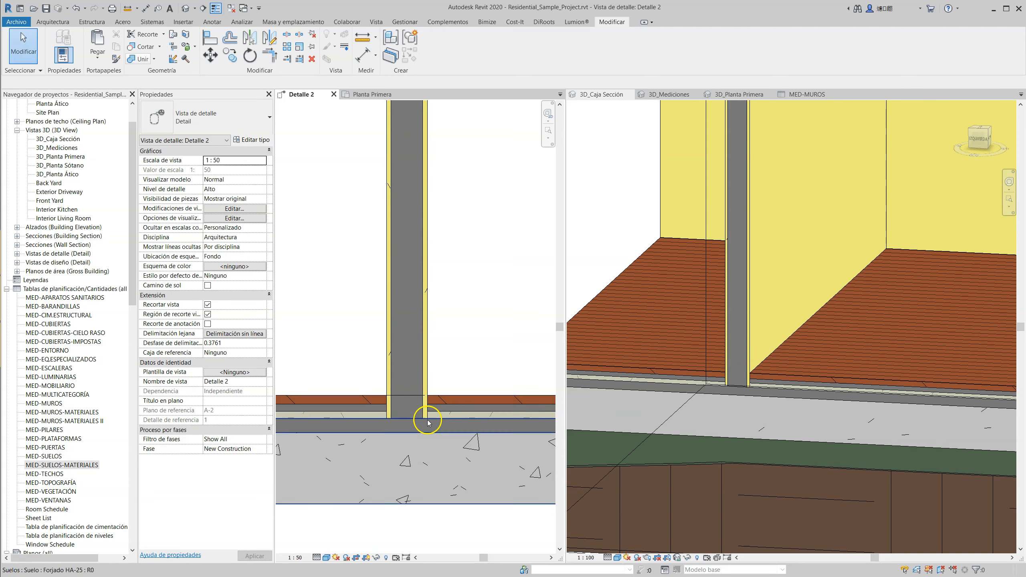
# Temporarily hide the interior wall in Detalle 2 to examine the cut through the parquet floor layers.
pyautogui.click(422, 374)
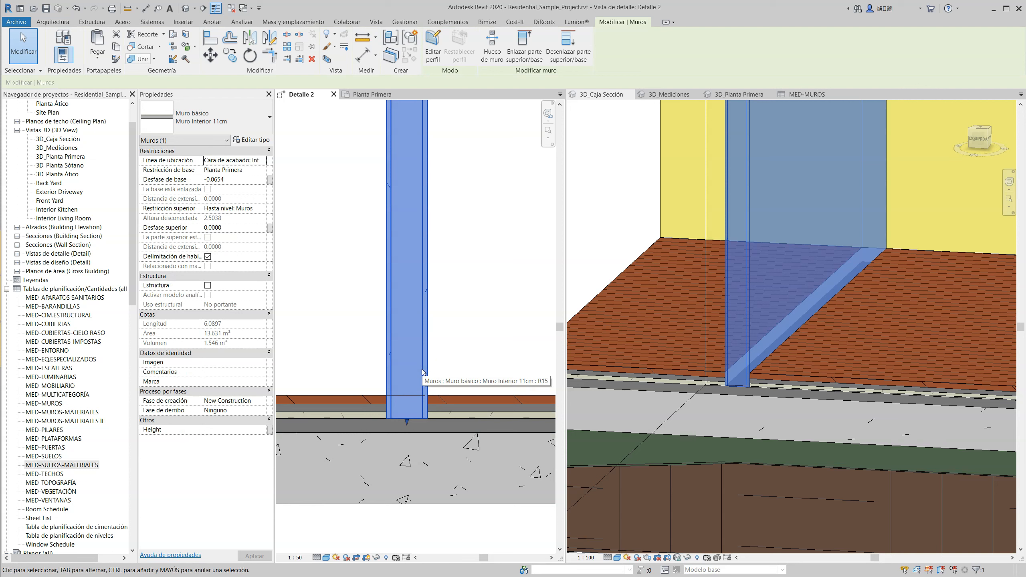
pyautogui.press('h')
pyautogui.press('h')
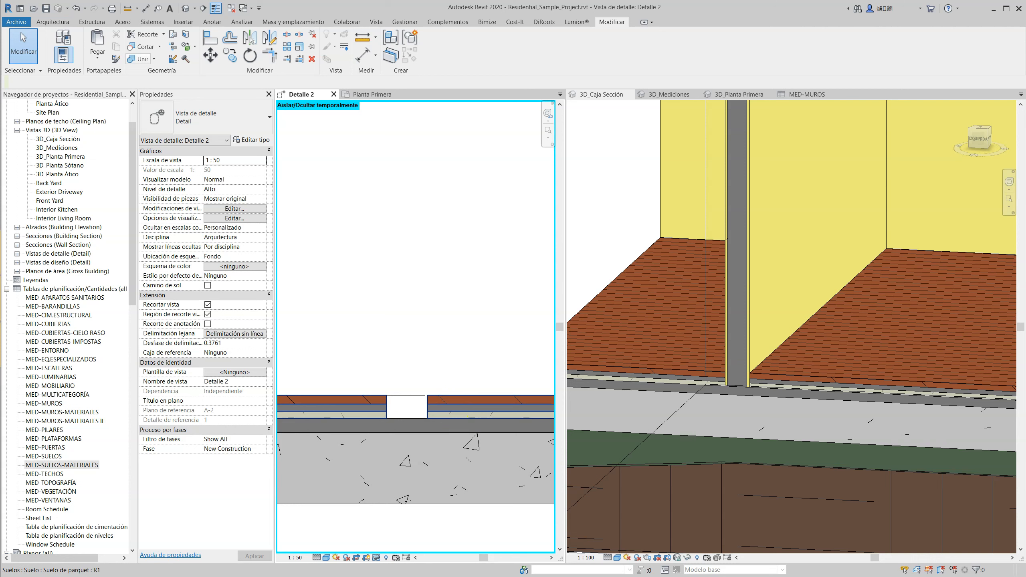
# Temporarily hide the same interior wall in 3D_Caja Sección and examine the parquet floor along the wall's footprint.
pyautogui.click(745, 299)
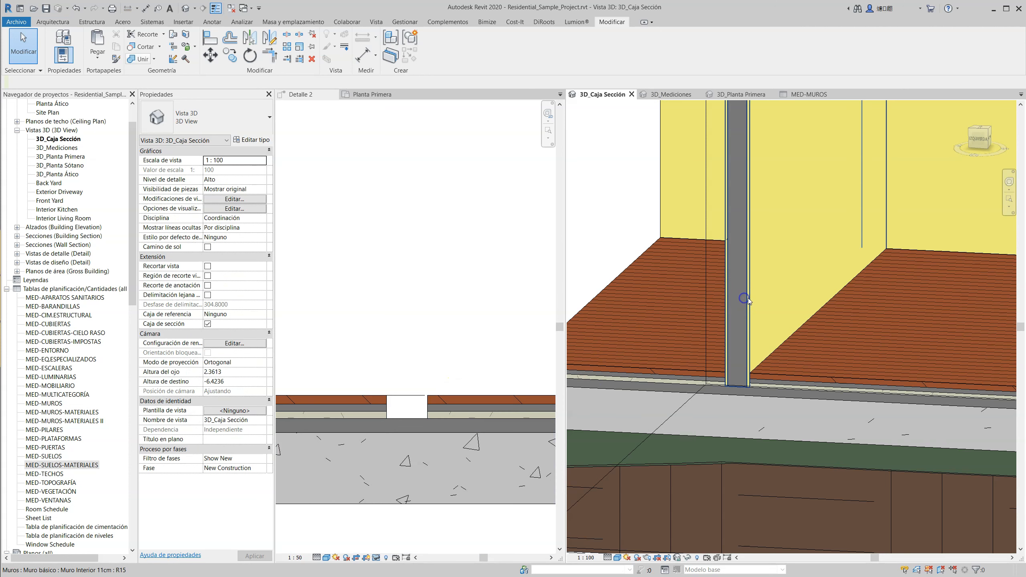
pyautogui.click(748, 299)
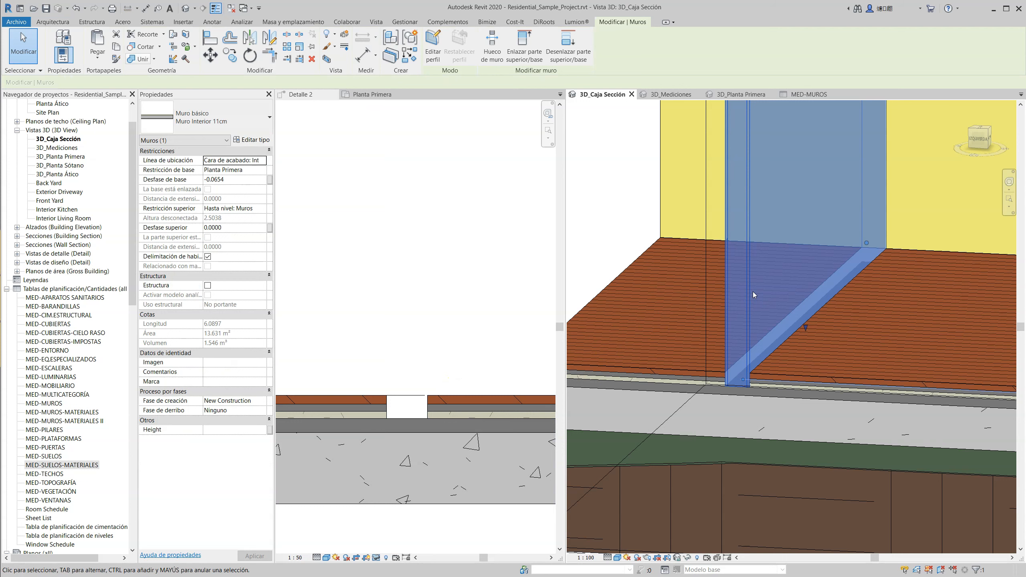
pyautogui.press('h')
pyautogui.press('h')
pyautogui.keyDown('shift'); pyautogui.moveTo(844, 268); pyautogui.dragTo(801, 341, button='middle'); pyautogui.keyUp('shift')
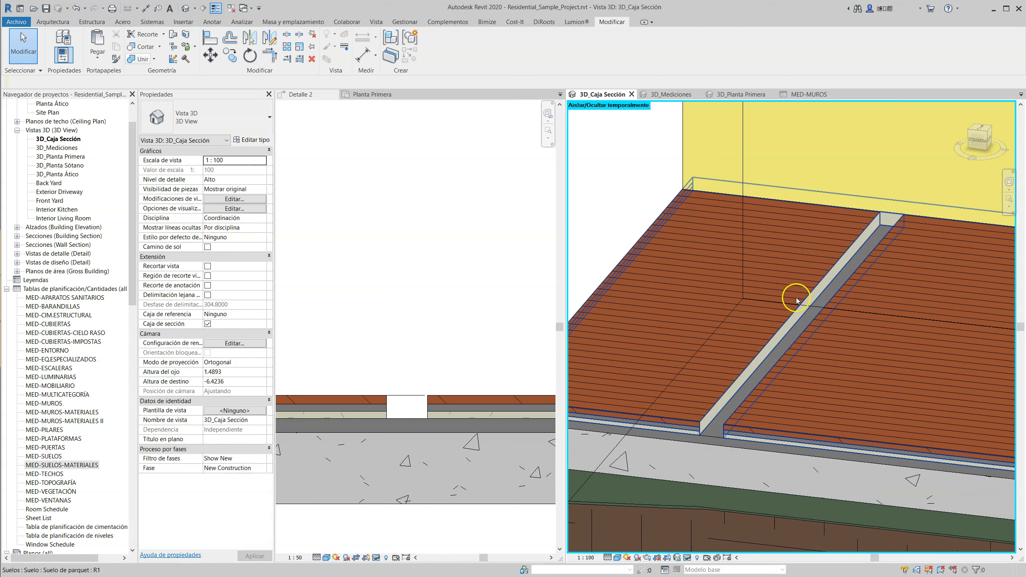
# Select the cut parquet floor to check its area and volume, and restore the hidden wall's visibility in 3D_Caja Sección.
pyautogui.click(704, 419)
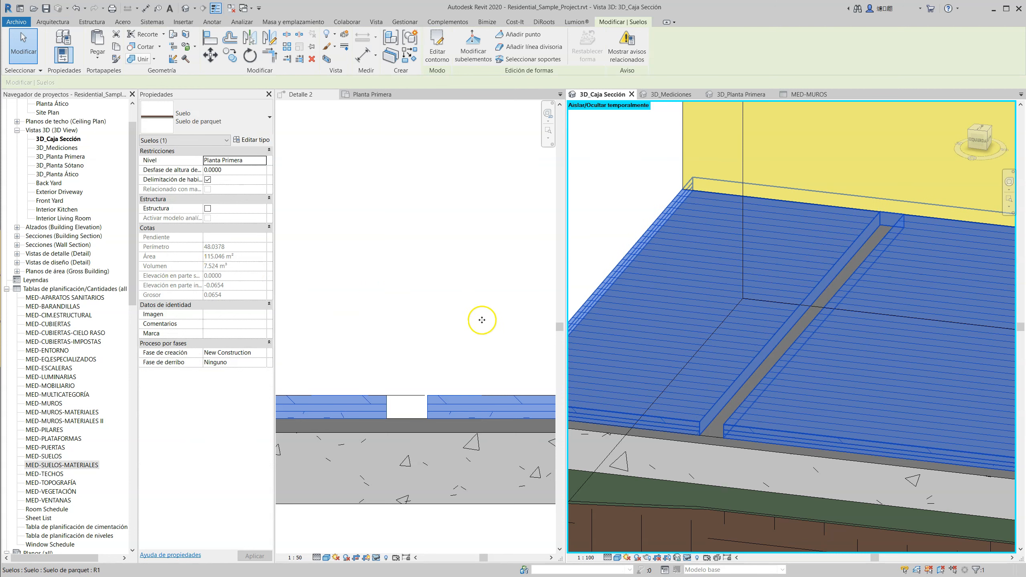
pyautogui.press('Escape')
pyautogui.press('h')
pyautogui.press('r')
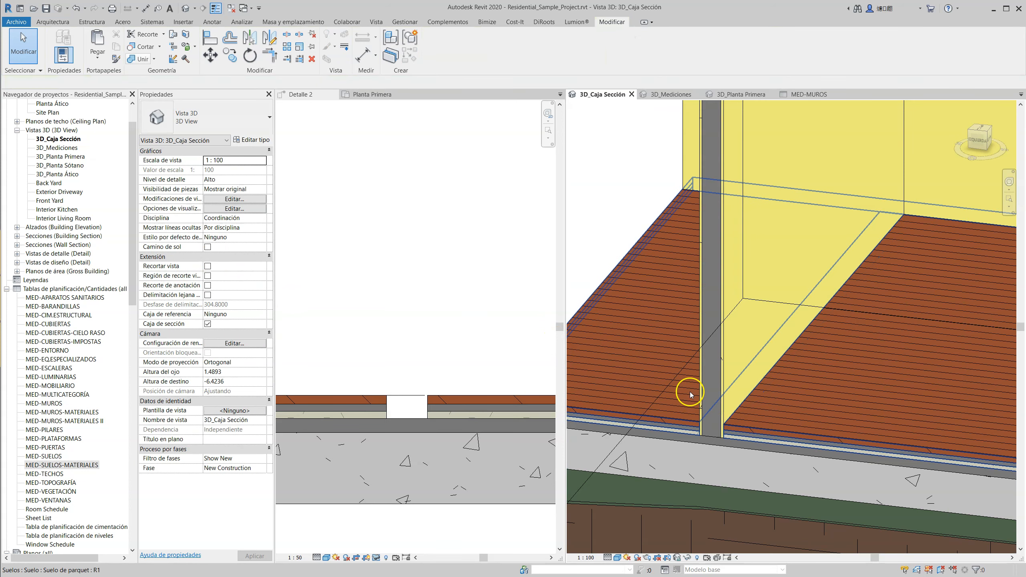
# Delete the interior wall that cuts the parquet floor in 3D_Caja Sección.
pyautogui.click(700, 359)
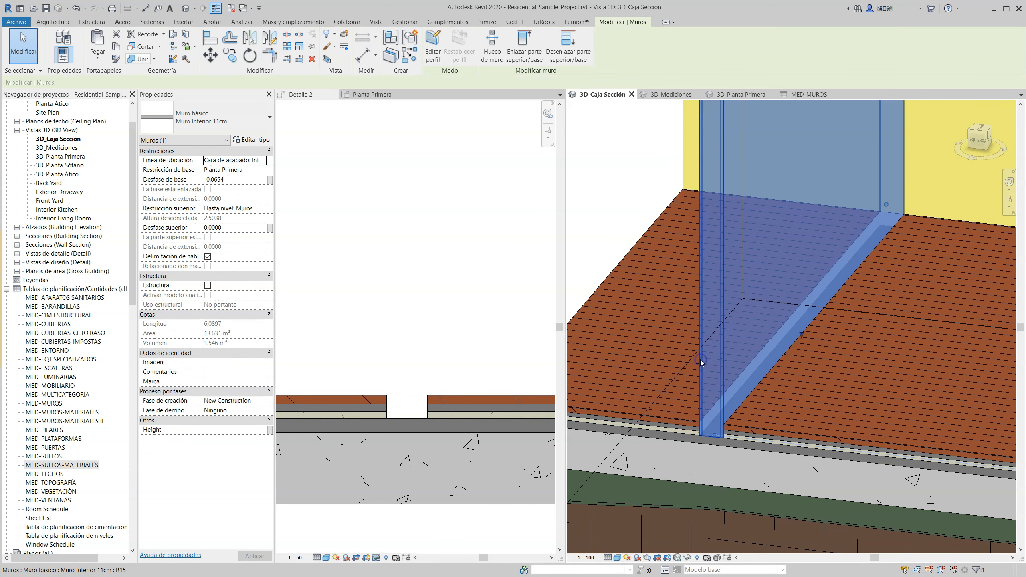
pyautogui.press('Delete')
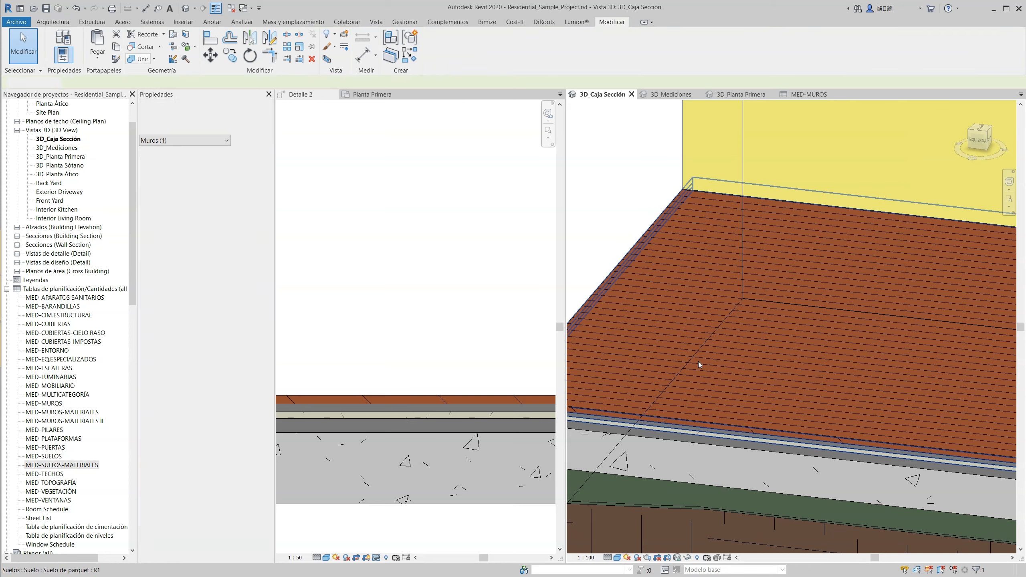
# Check the uncut parquet floor's area and volume, and undo the deletion of the interior wall.
pyautogui.click(716, 425)
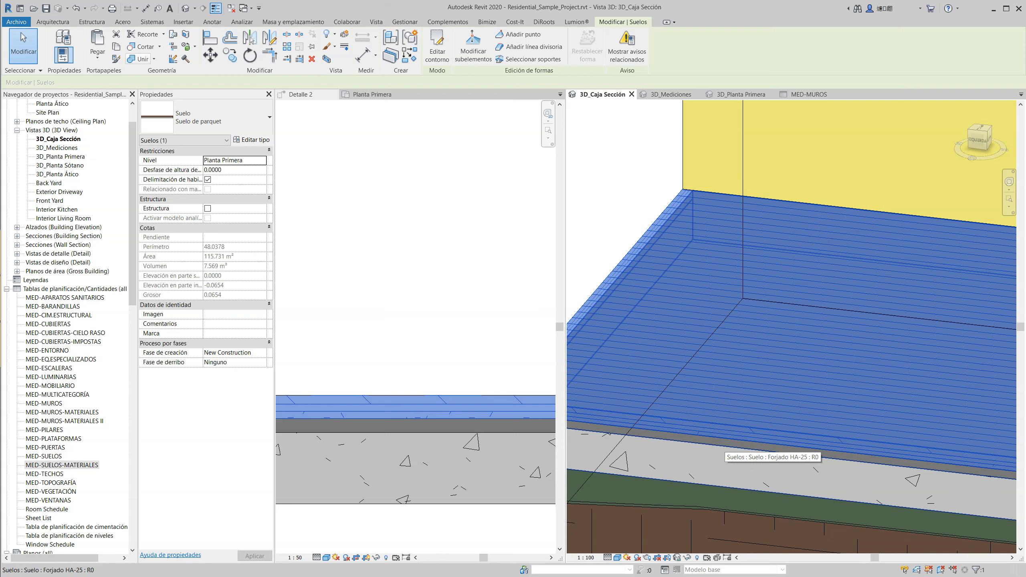
pyautogui.hotkey('ctrl', 'z')
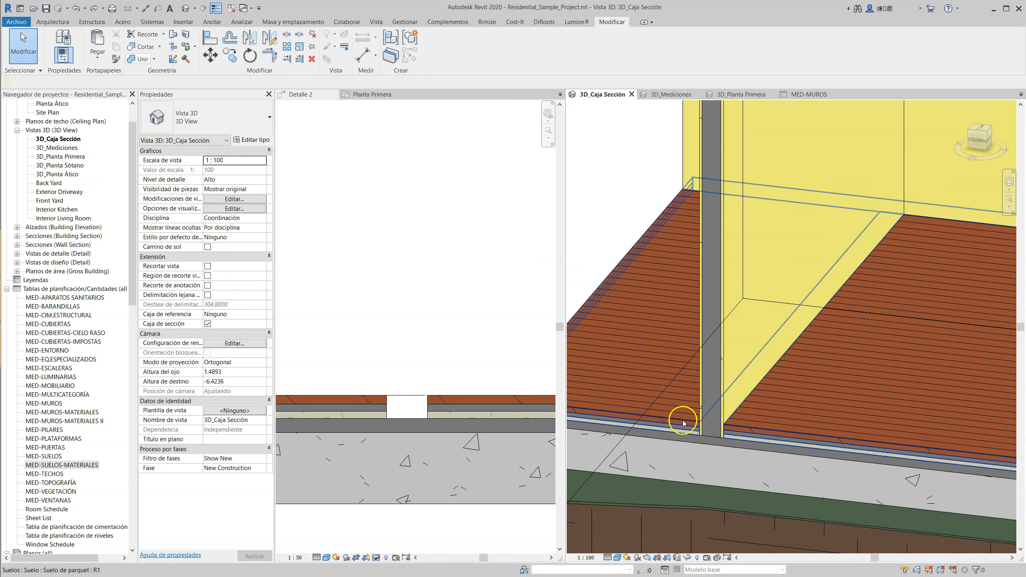
# Restore the temporarily hidden interior wall's visibility in Detalle 2.
pyautogui.click(399, 351)
pyautogui.press('h')
pyautogui.press('r')
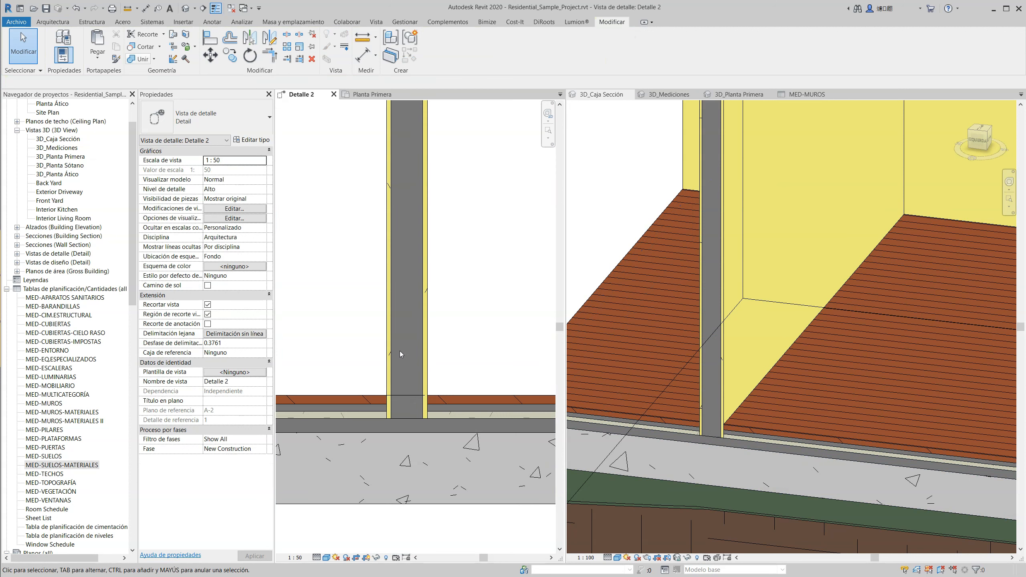
# Raise the interior wall's base above the parquet to an offset of about 0.14 and separate the joined elements.
pyautogui.click(423, 382)
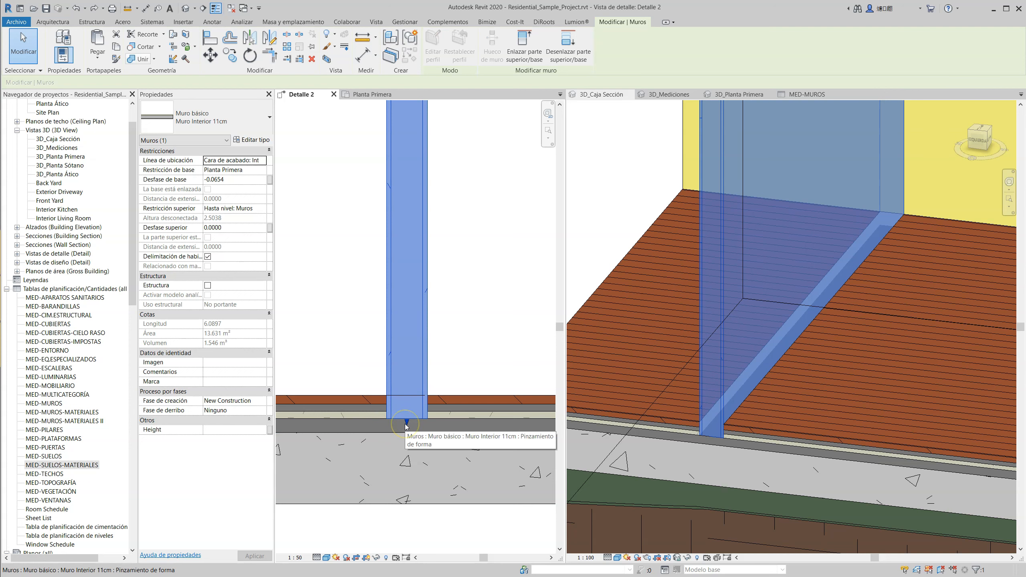
pyautogui.moveTo(408, 423); pyautogui.dragTo(408, 348)
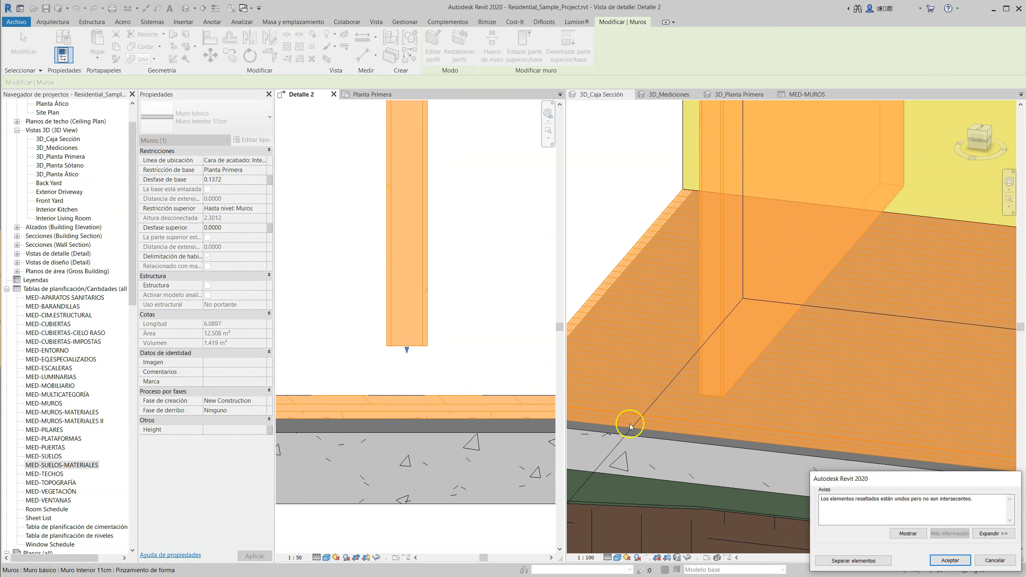
pyautogui.click(848, 561)
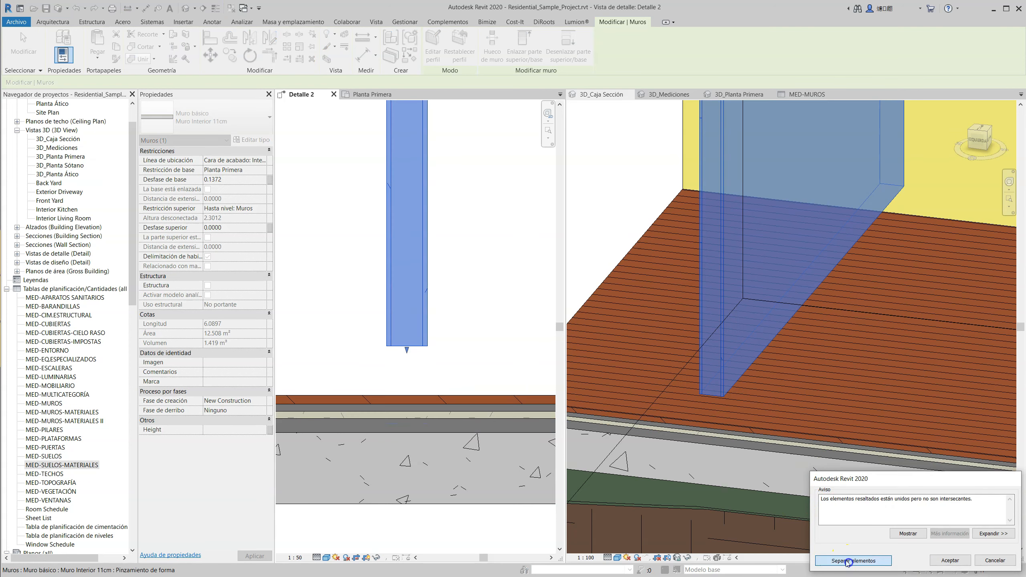
pyautogui.press('Escape')
# Extend the interior wall's base down to the top of the slab's concrete layer, at a base offset of -0.1048.
pyautogui.click(419, 342)
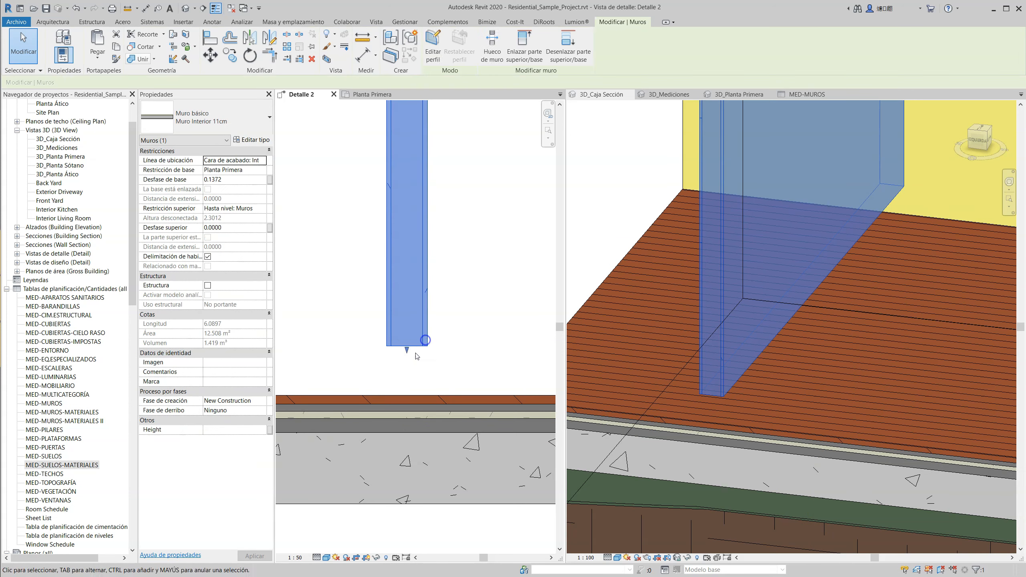
pyautogui.moveTo(406, 347); pyautogui.dragTo(413, 434)
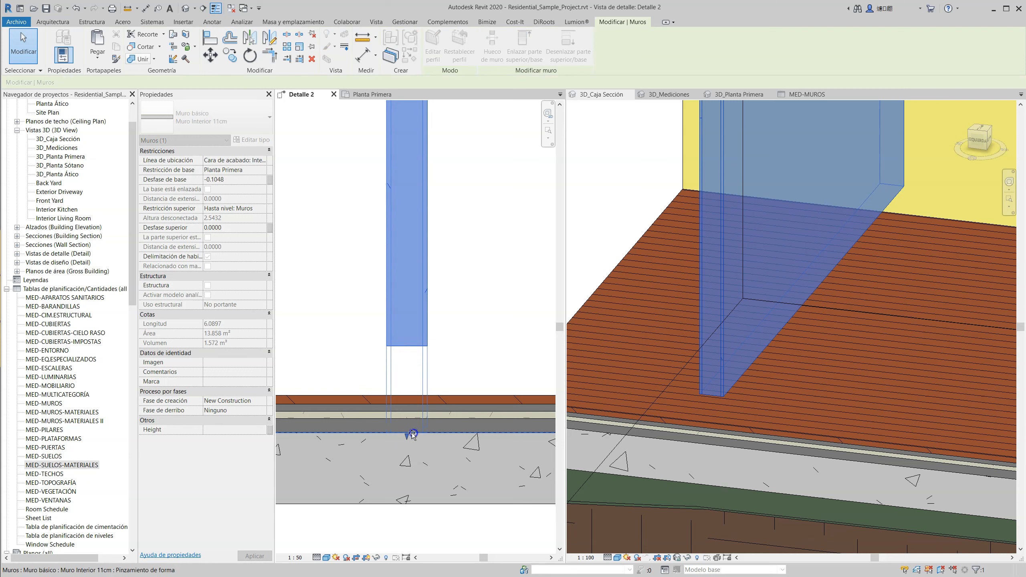
pyautogui.press('Escape')
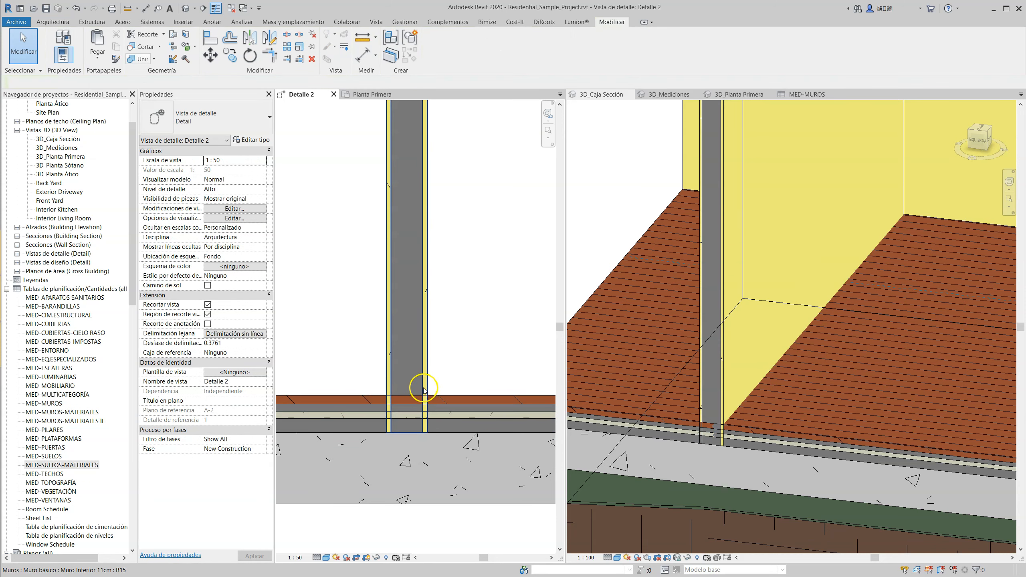
# Inspect the interior wall, the parquet floor and the Forjado HA-25 slab where they overlap in Detalle 2.
pyautogui.click(424, 382)
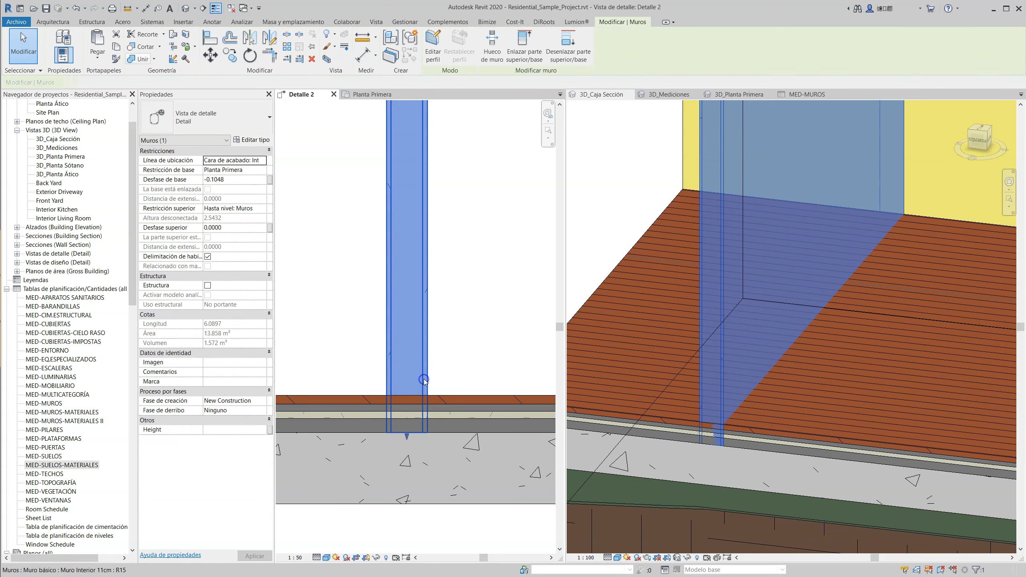
pyautogui.click(443, 400)
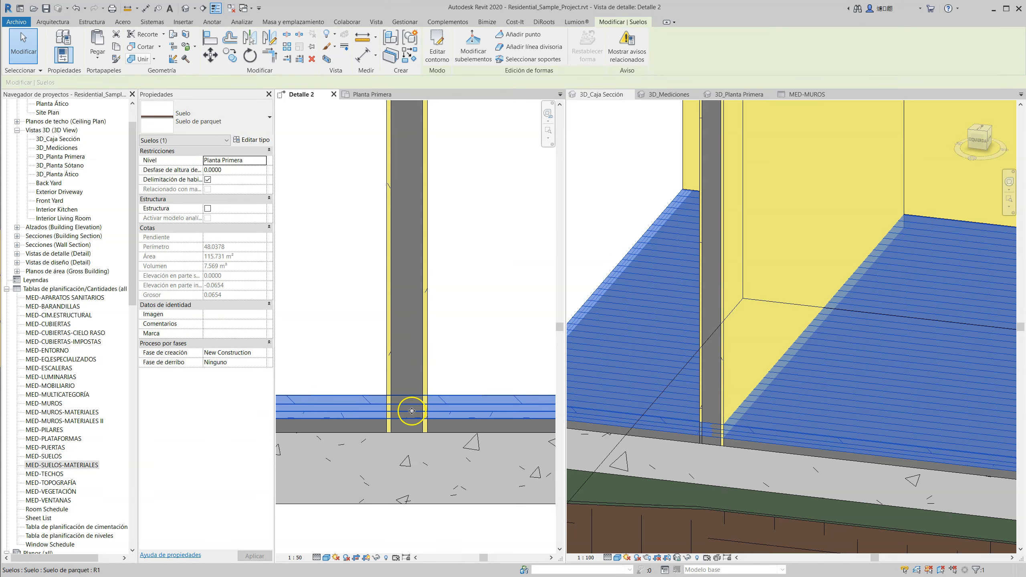
pyautogui.click(451, 432)
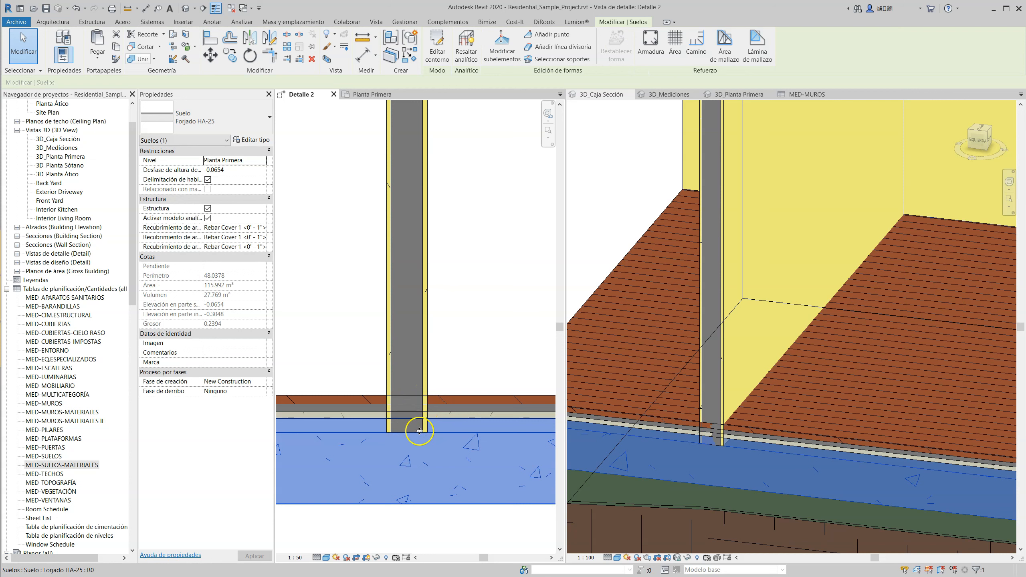
pyautogui.press('Escape')
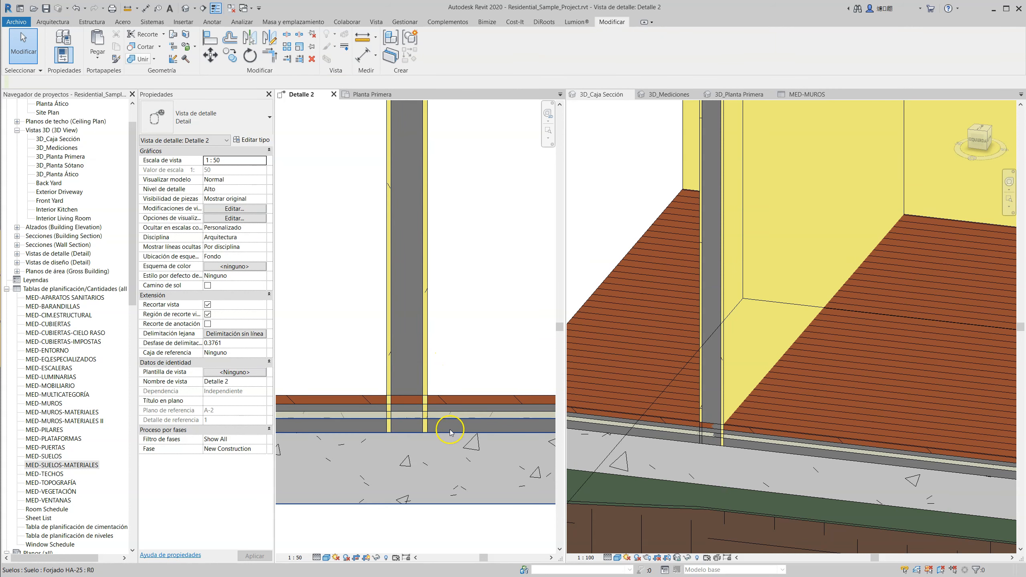
# Join the interior wall's geometry with the parquet floor and with the Forjado HA-25 slab in Detalle 2.
pyautogui.click(142, 60)
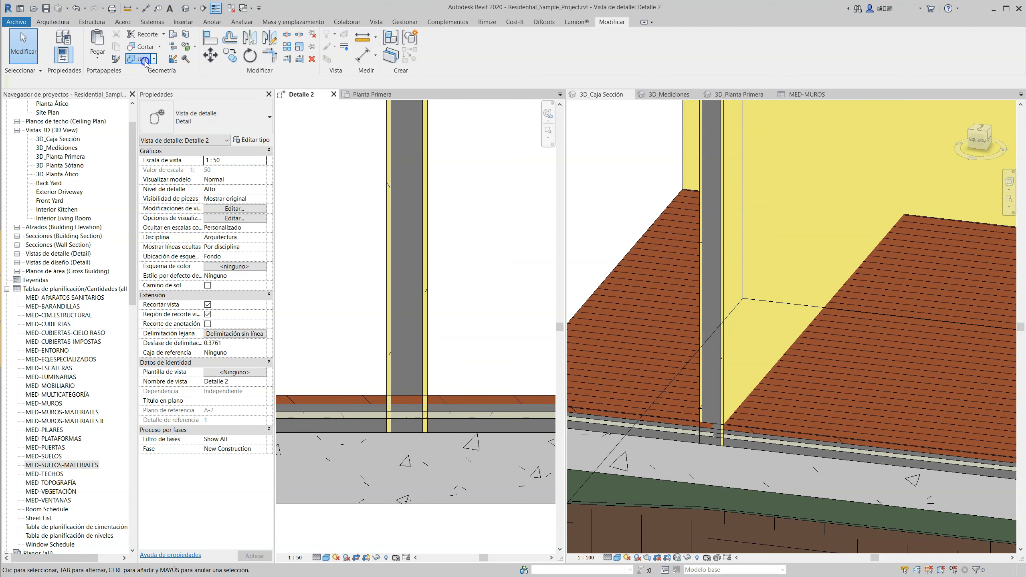
pyautogui.click(430, 341)
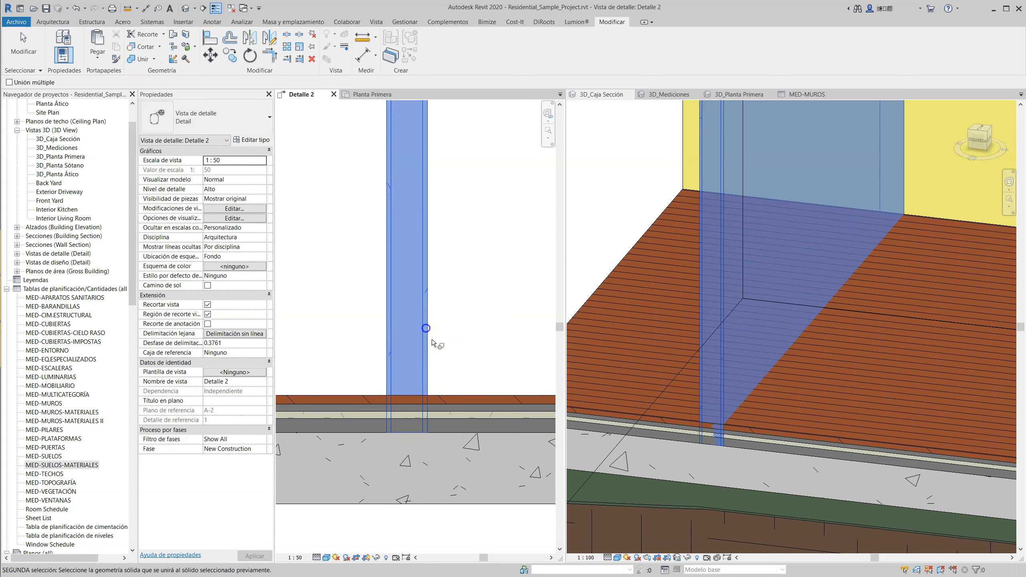
pyautogui.click(459, 399)
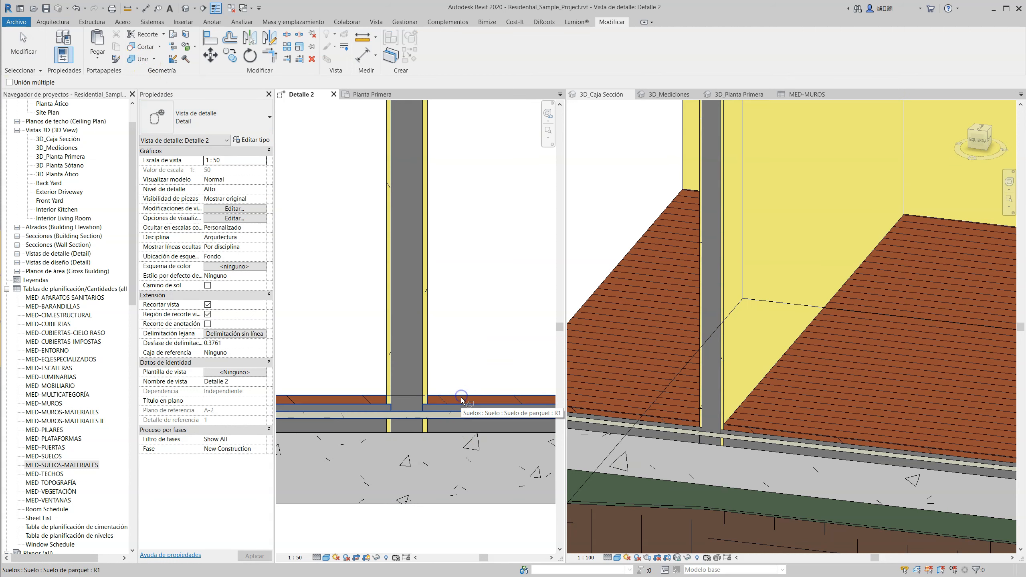
pyautogui.click(425, 335)
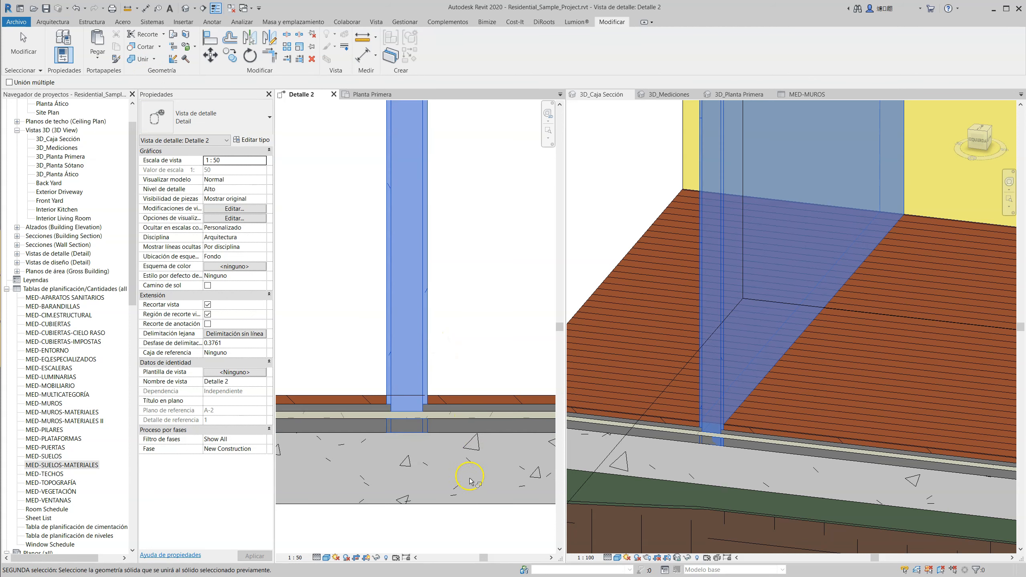
pyautogui.click(466, 505)
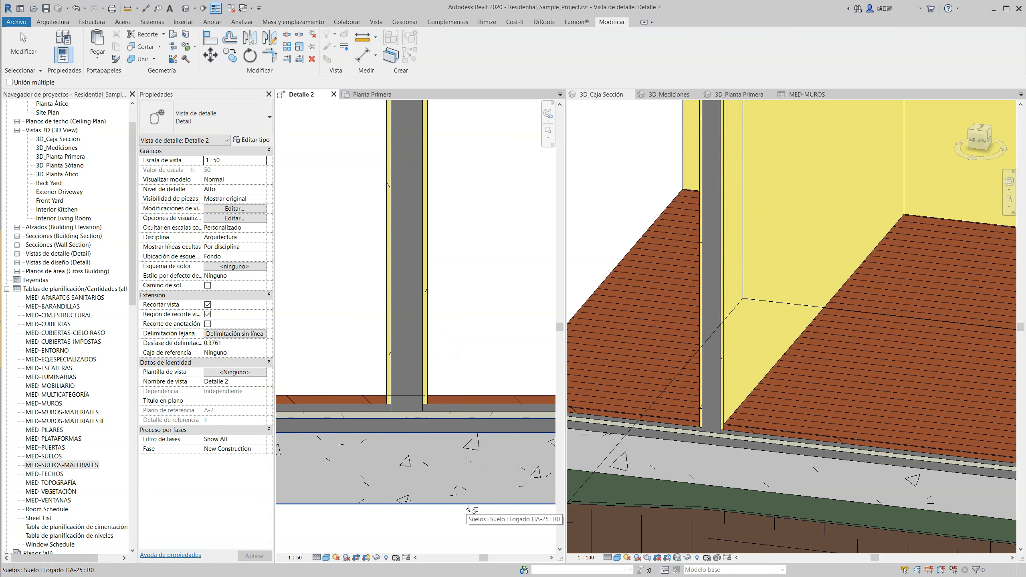
pyautogui.press('Escape')
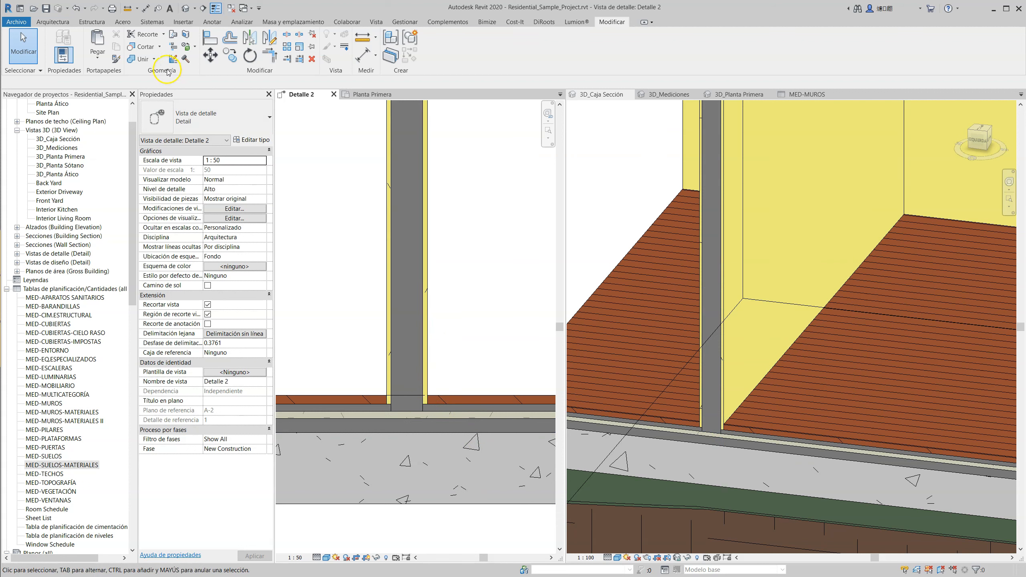
# Switch the join order between the interior wall and both the parquet floor and the Forjado HA-25 slab.
pyautogui.click(154, 59)
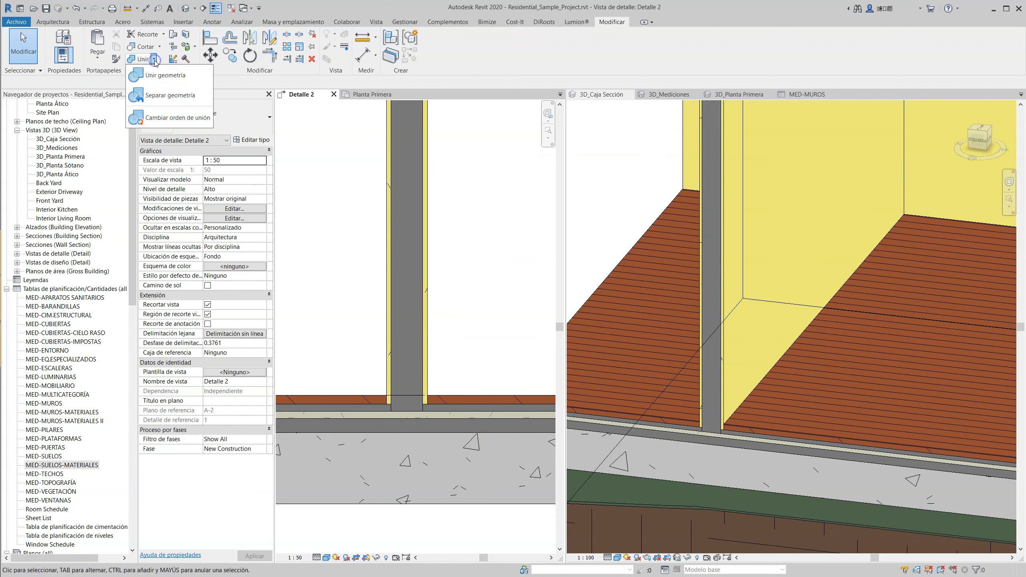
pyautogui.click(185, 118)
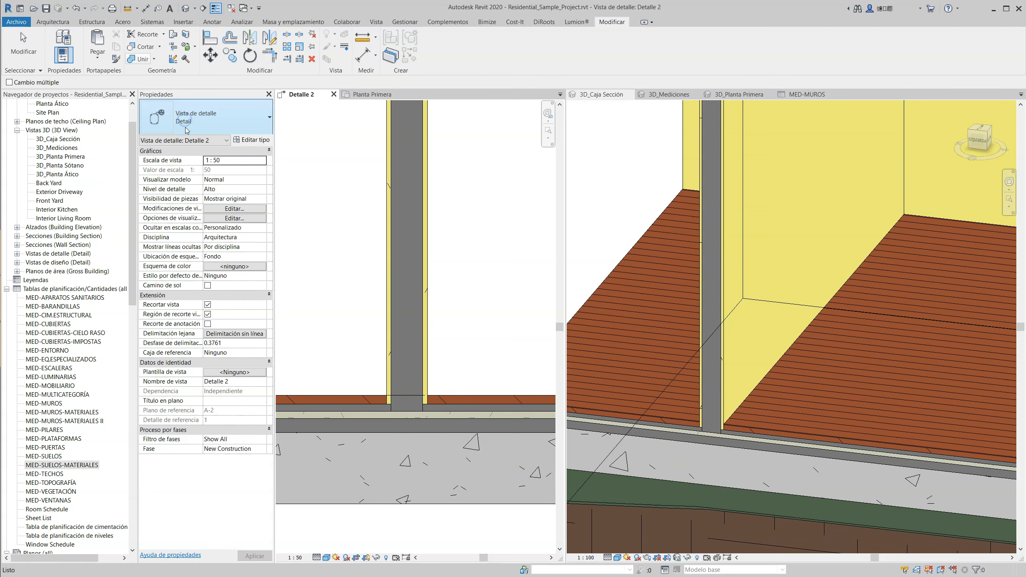
pyautogui.click(426, 351)
pyautogui.click(465, 399)
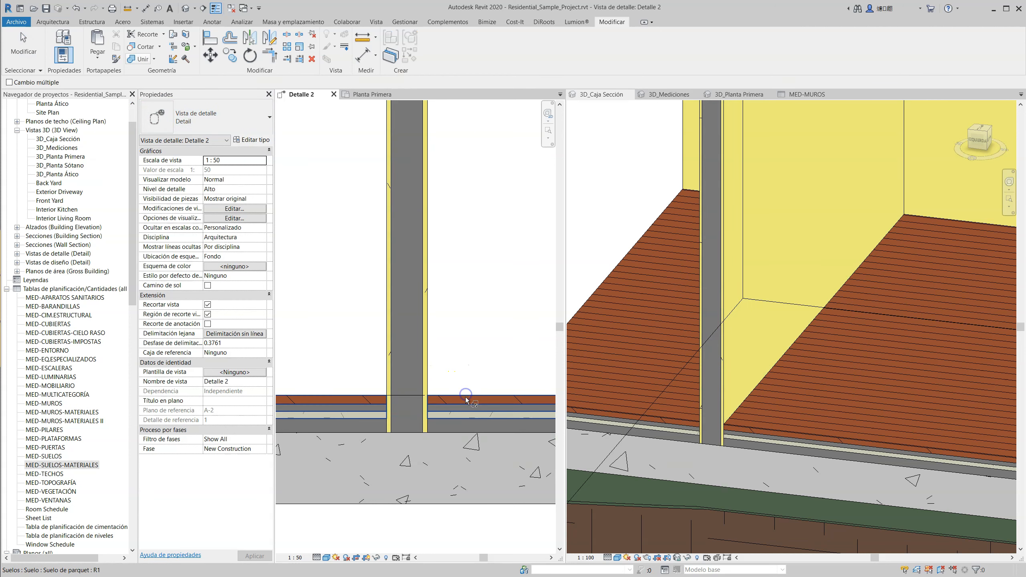
pyautogui.click(428, 344)
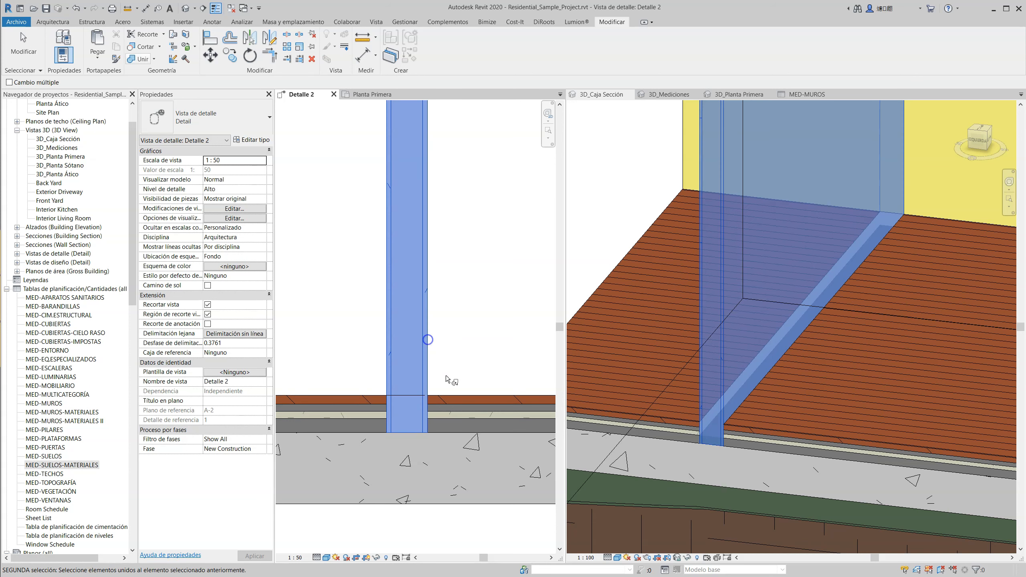
pyautogui.click(456, 434)
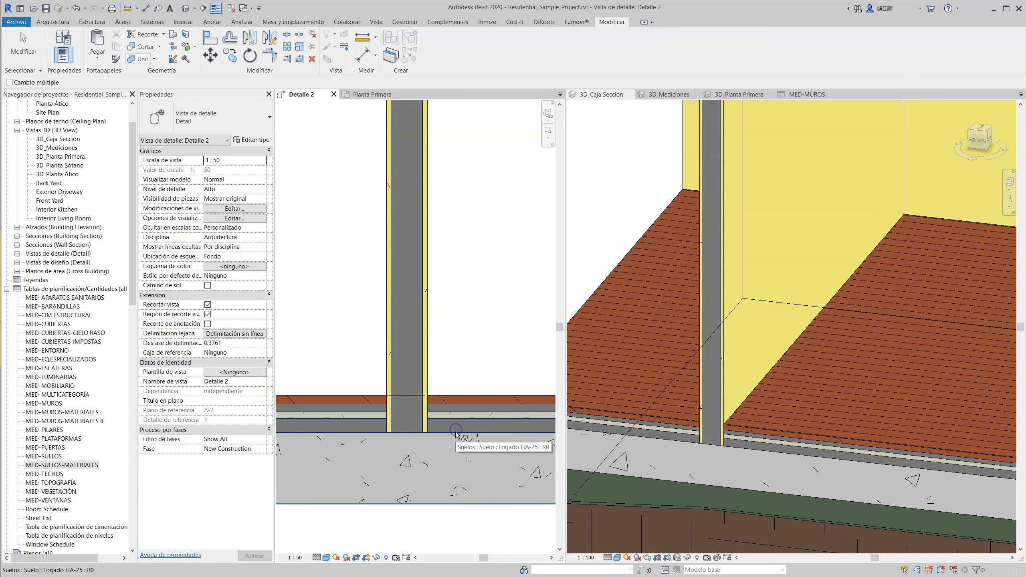
pyautogui.press('Escape')
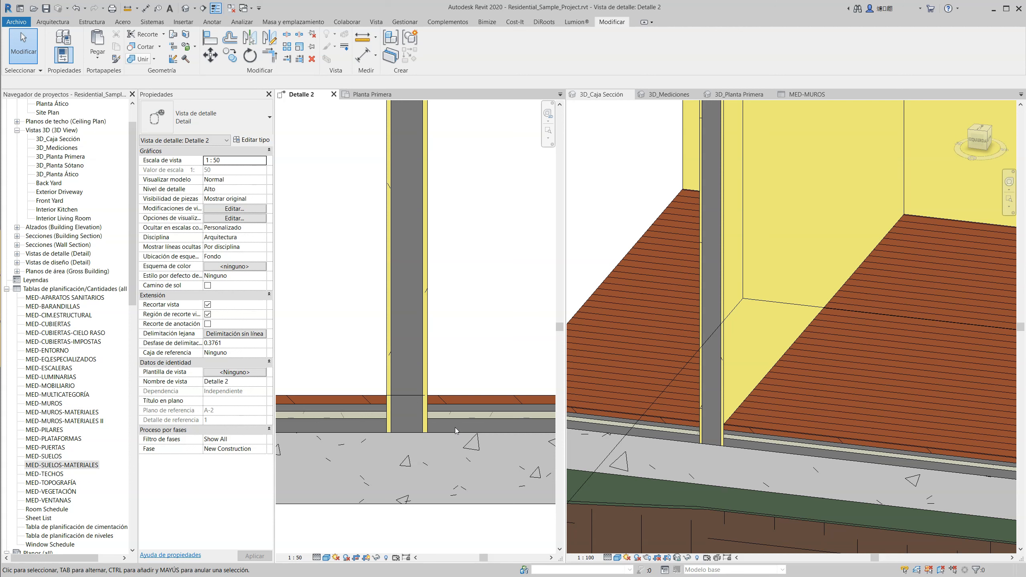
# Temporarily hide the interior wall in Detalle 2 to examine the cut through parquet and slab layers, and restore its visibility.
pyautogui.click(424, 370)
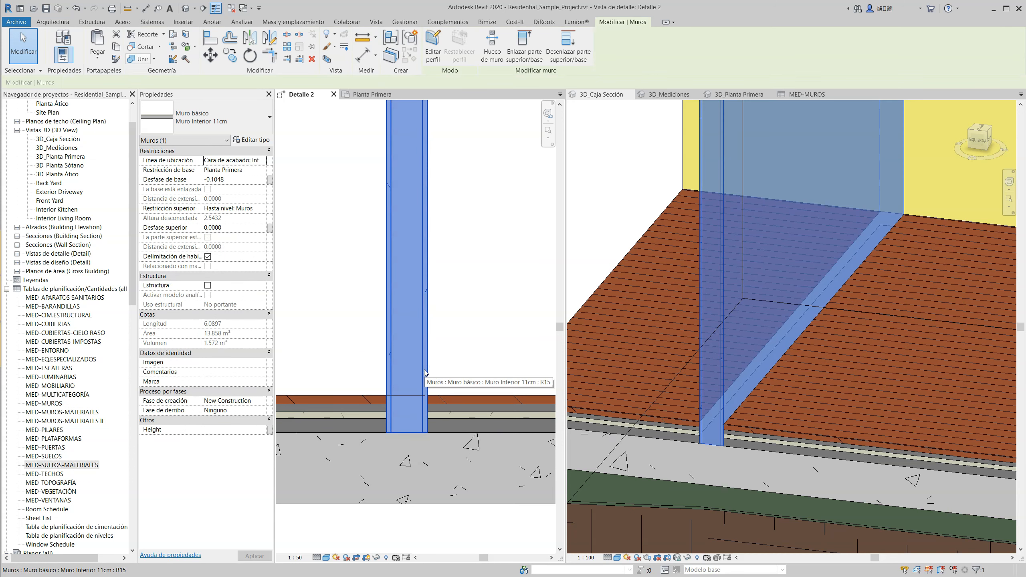
pyautogui.press('h')
pyautogui.press('h')
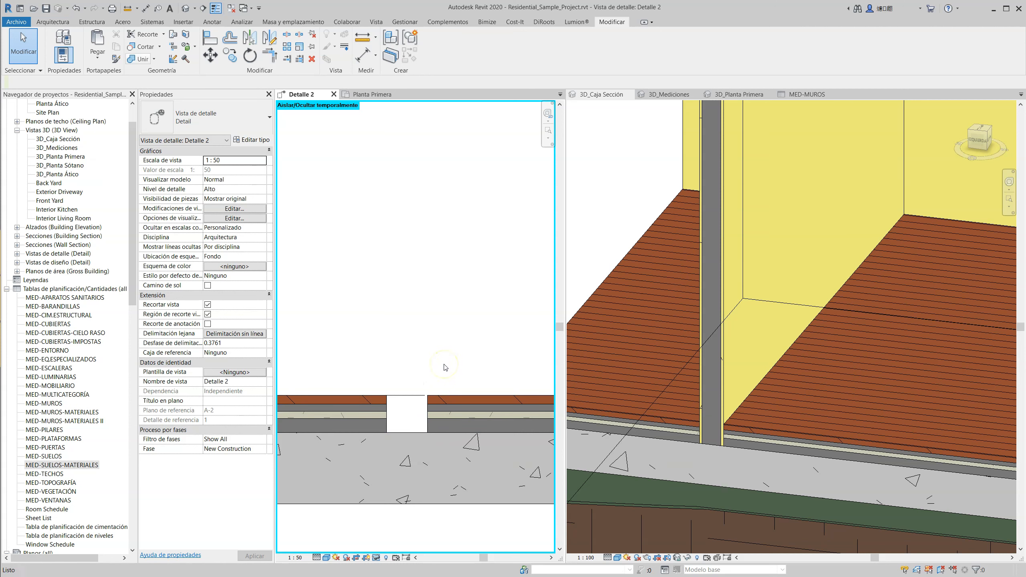
pyautogui.press('h')
pyautogui.press('r')
# Temporarily hide the interior wall in 3D_Caja Sección and examine the groove it cuts through the parquet and slab.
pyautogui.click(749, 423)
pyautogui.click(724, 367)
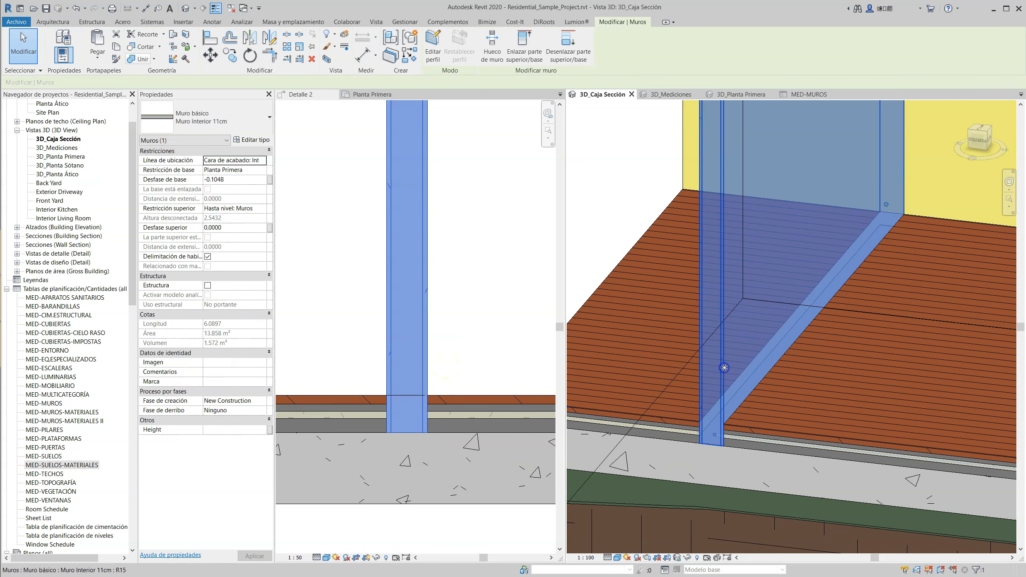
pyautogui.press('h')
pyautogui.press('h')
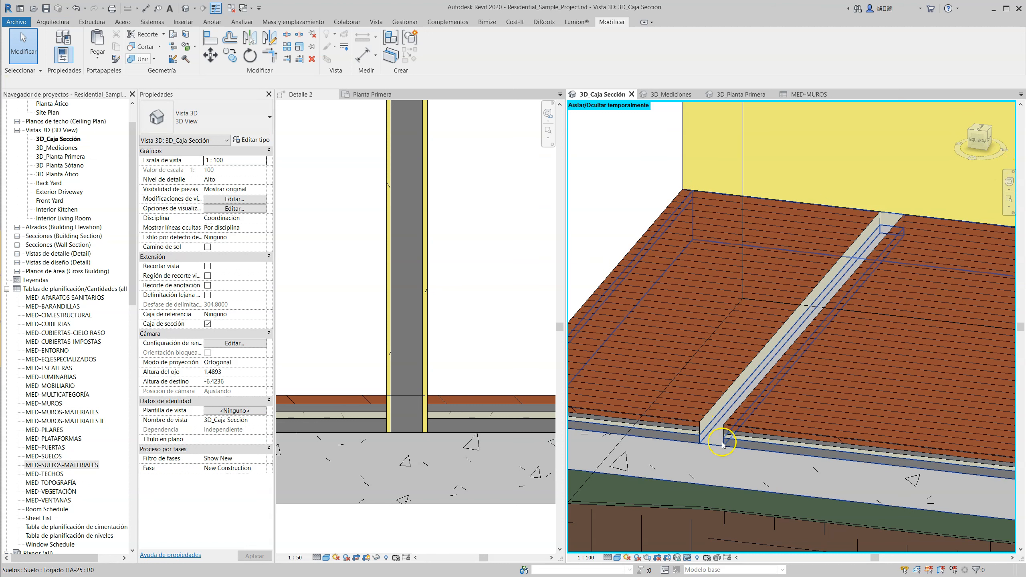
pyautogui.scroll(3, 721, 444)
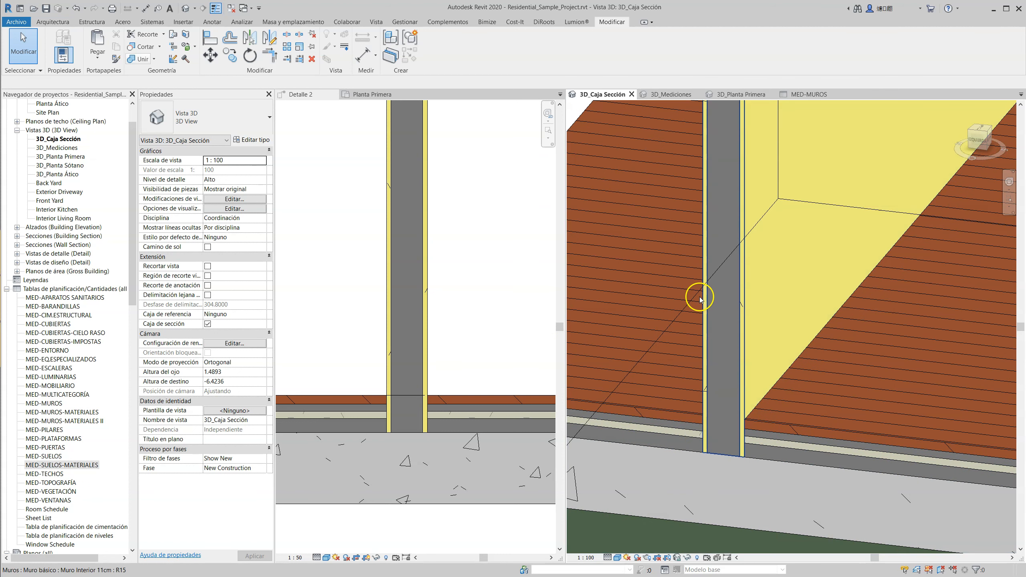
# Set the interior wall's base offset to 0.2000 and separate it from the joined floors.
pyautogui.click(503, 321)
pyautogui.click(428, 363)
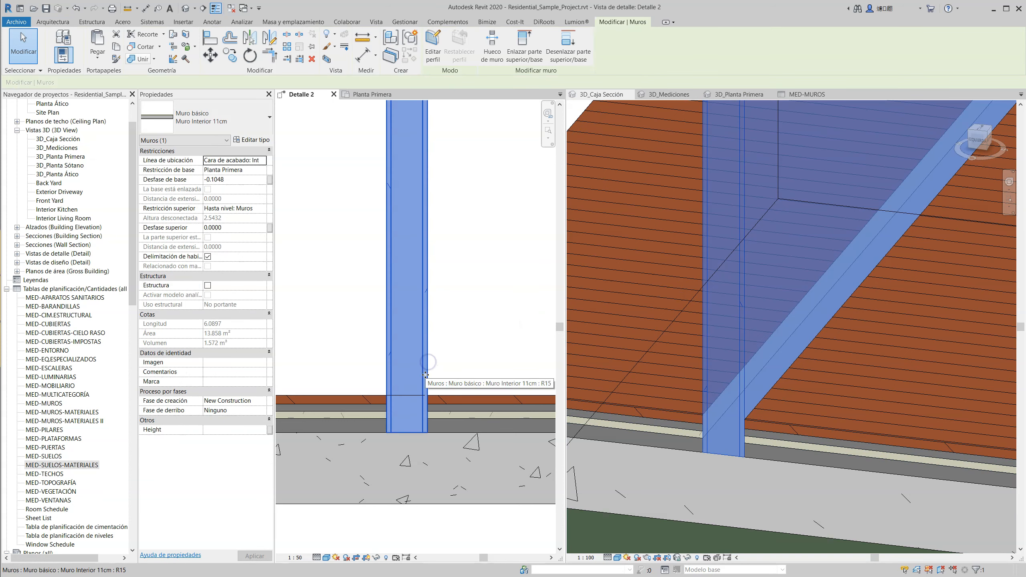
pyautogui.press('Escape')
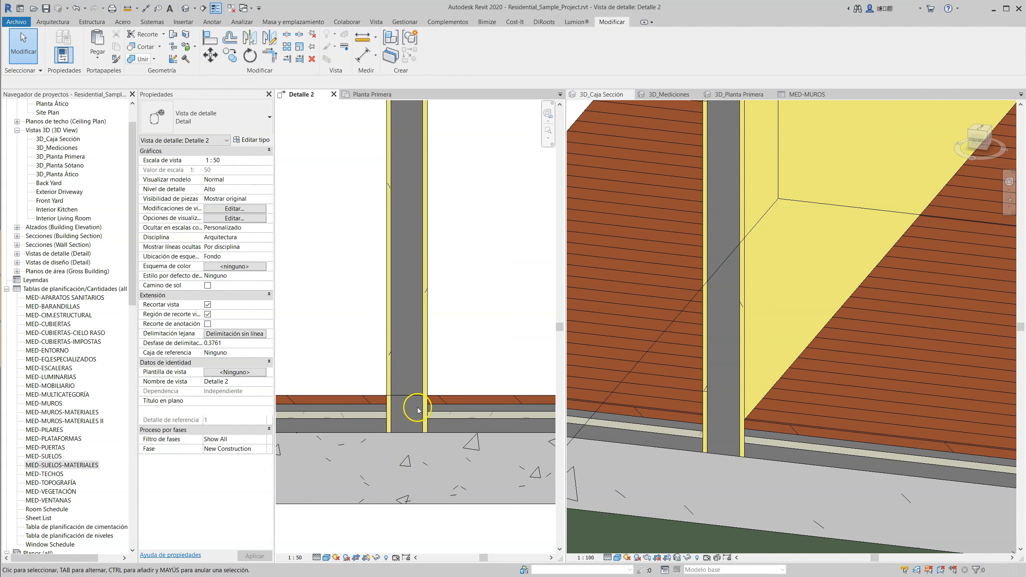
pyautogui.click(427, 378)
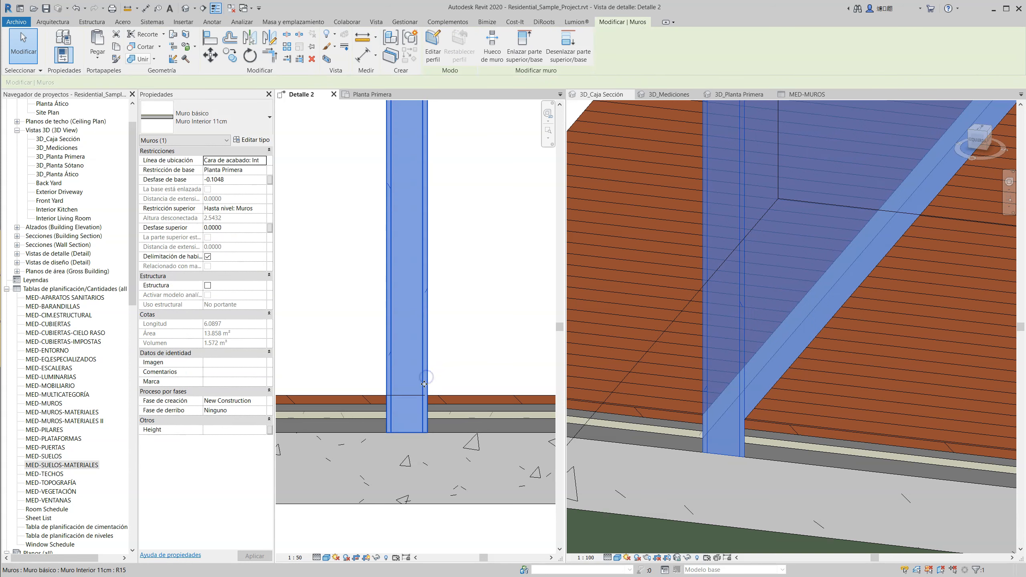
pyautogui.click(233, 182)
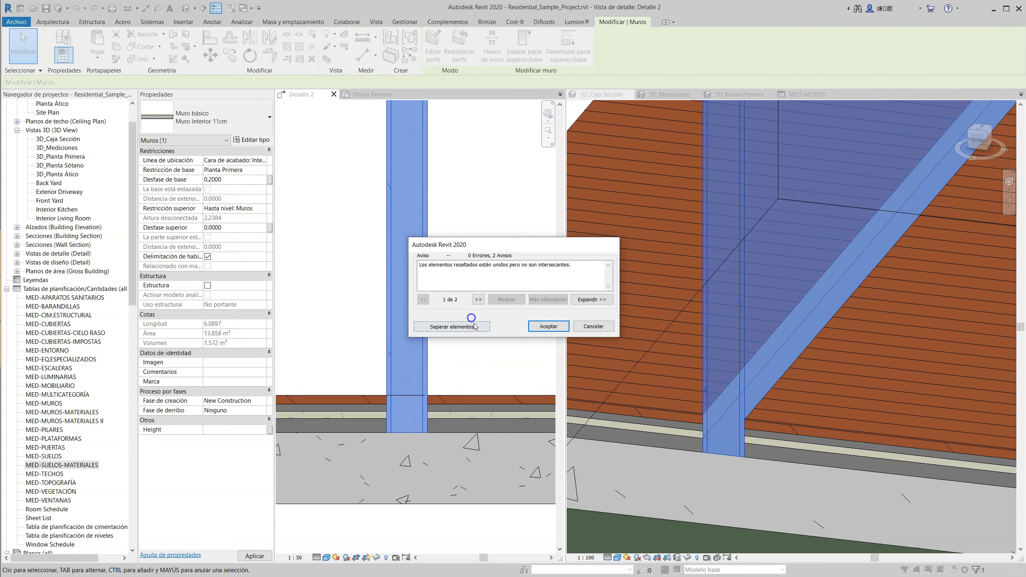
pyautogui.click(452, 326)
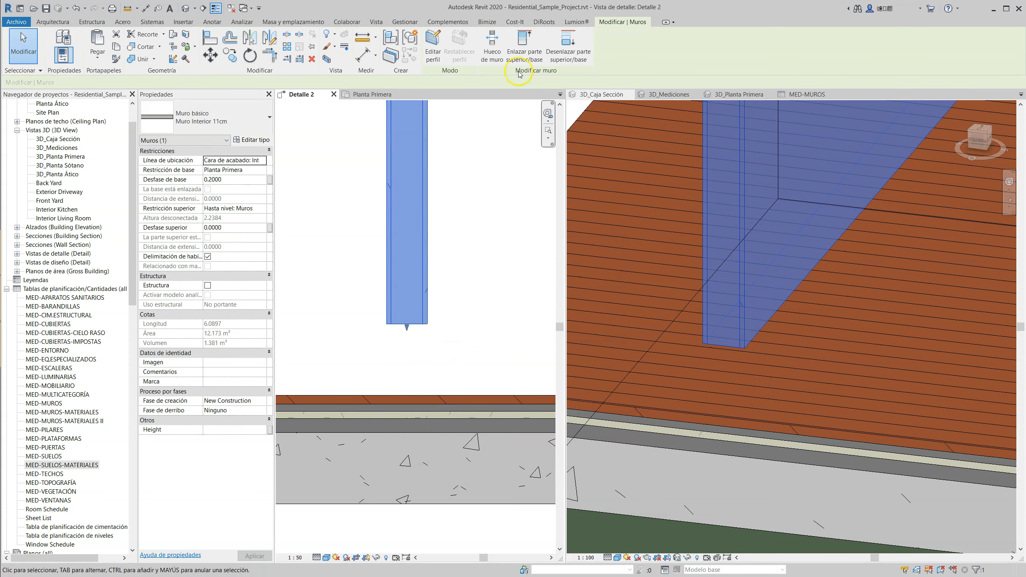
# Attach the base of the interior wall to the Forjado HA-25 slab.
pyautogui.click(537, 55)
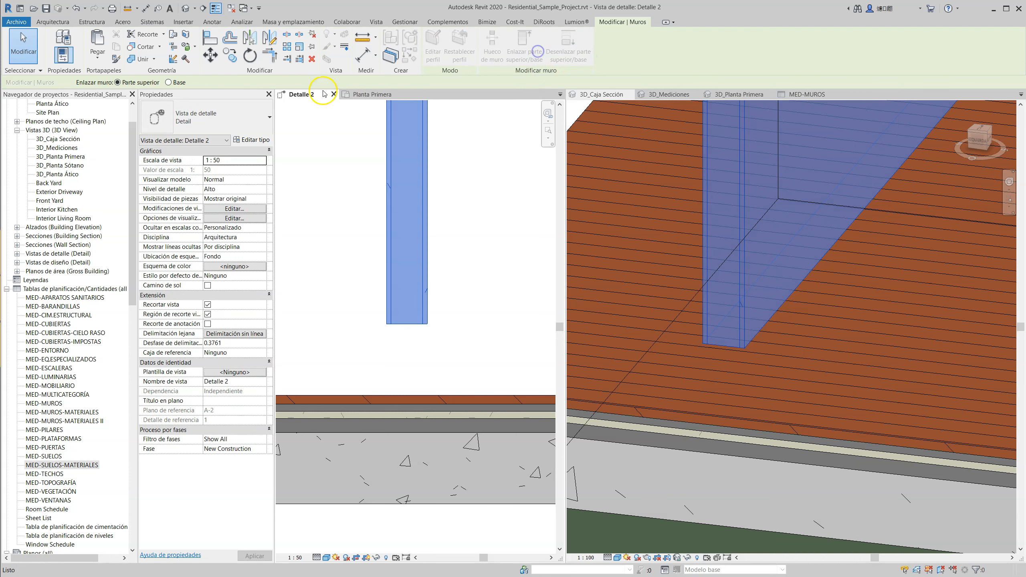
pyautogui.click(436, 430)
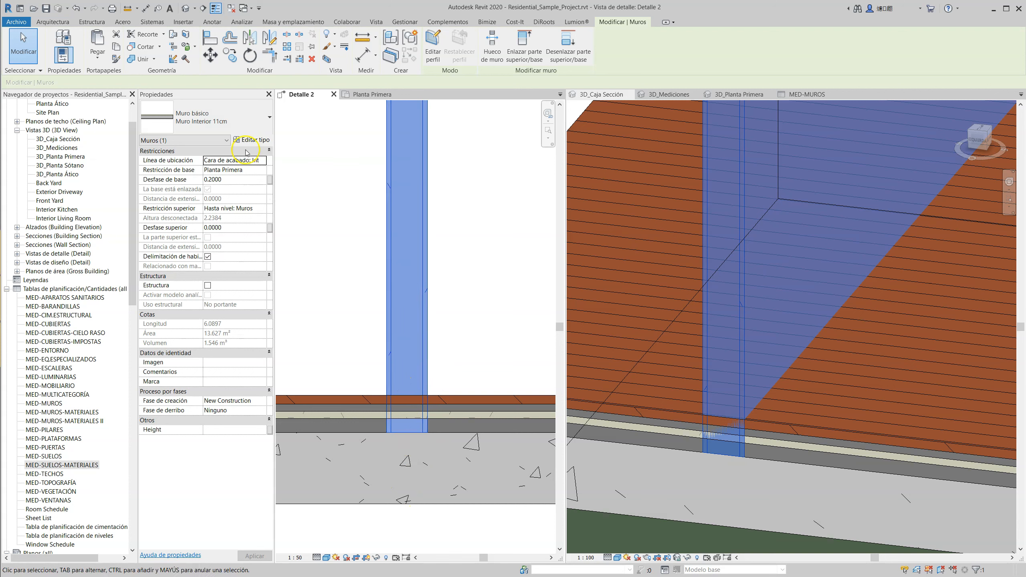
pyautogui.click(497, 314)
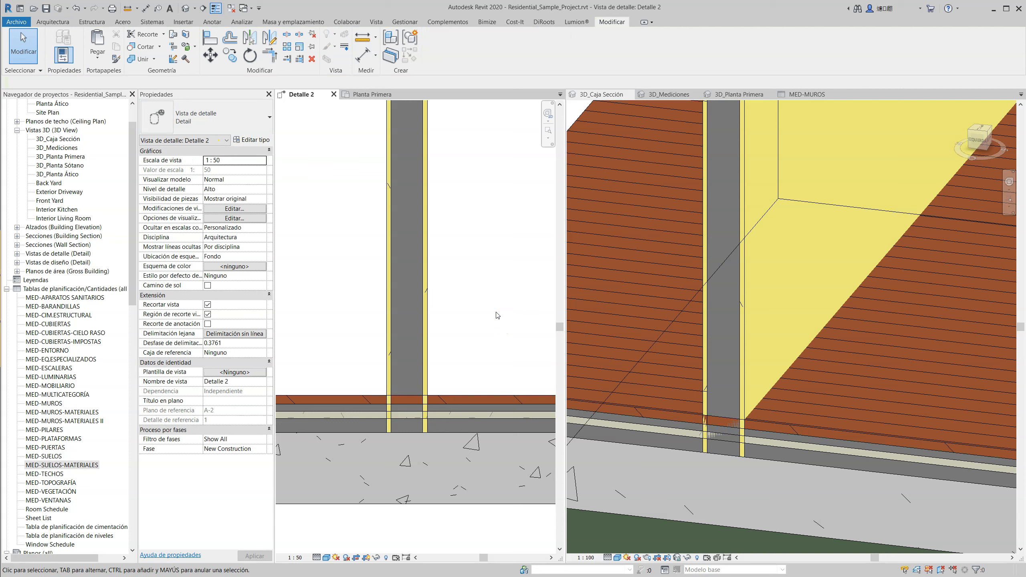
# Extend the interior wall's base down into the Forjado HA-25 slab in Detalle 2, to a base offset of about -0.24.
pyautogui.click(422, 313)
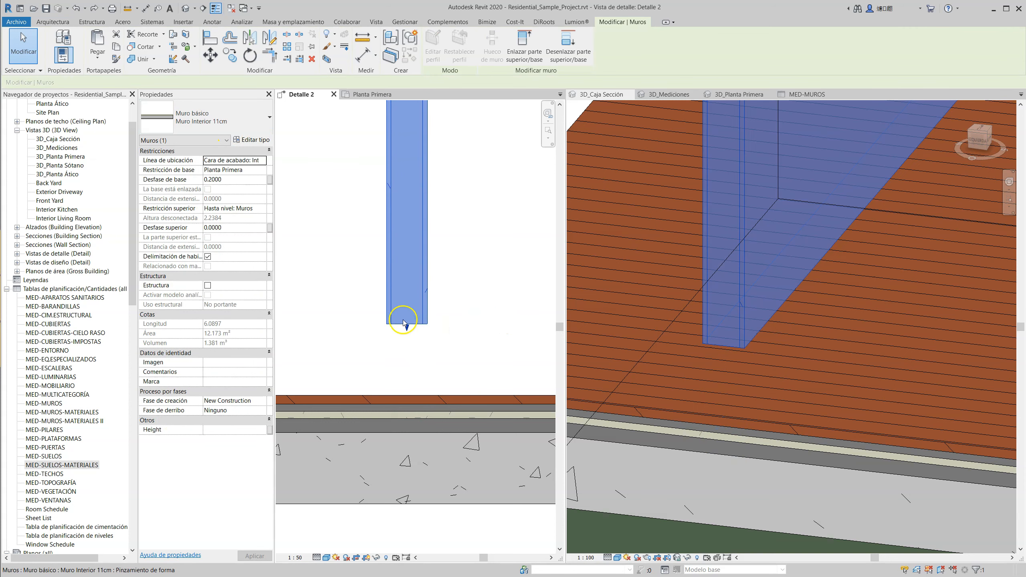
pyautogui.moveTo(407, 327); pyautogui.dragTo(407, 455)
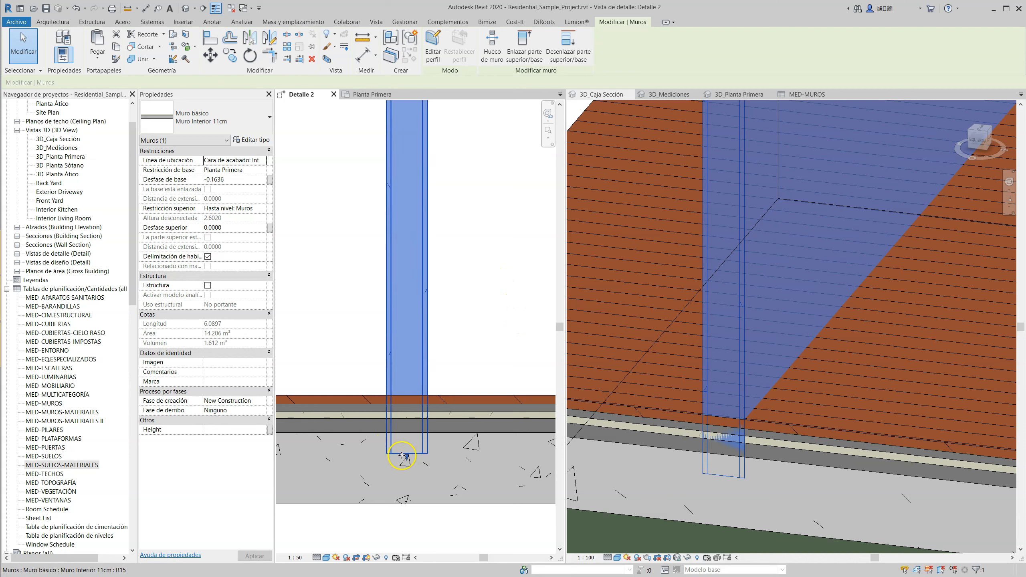
pyautogui.click(495, 276)
pyautogui.click(390, 241)
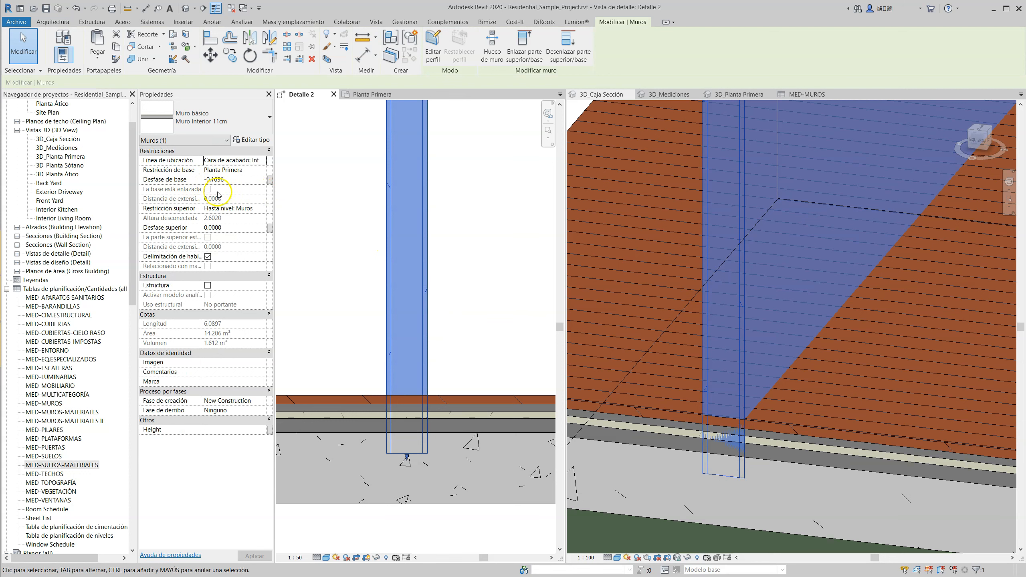
pyautogui.moveTo(406, 462); pyautogui.dragTo(407, 481)
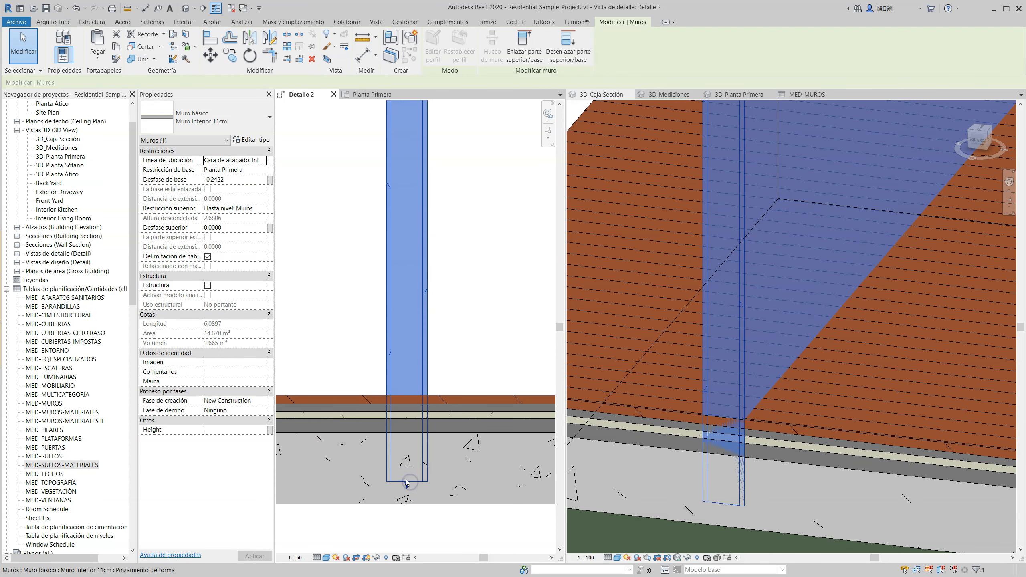
pyautogui.click(515, 259)
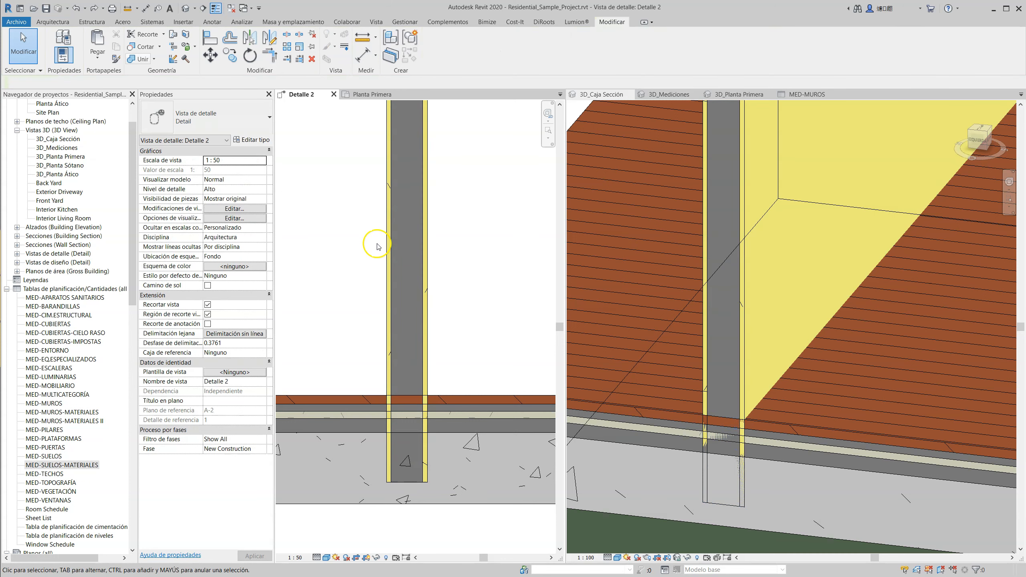
# Join the interior wall with the Forjado HA-25 slab and switch the join order so the wall cuts the slab.
pyautogui.click(139, 58)
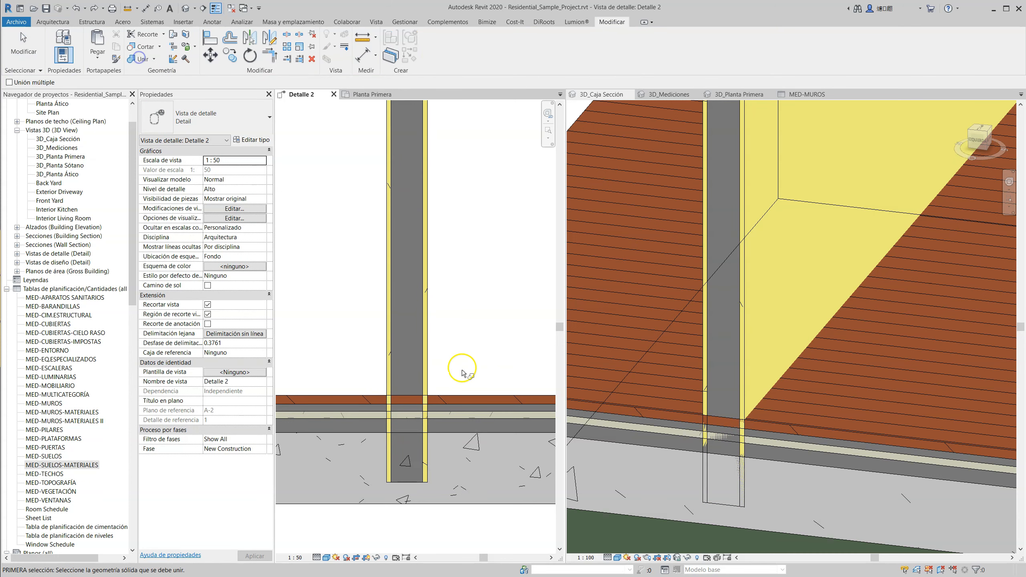
pyautogui.click(425, 348)
pyautogui.click(445, 505)
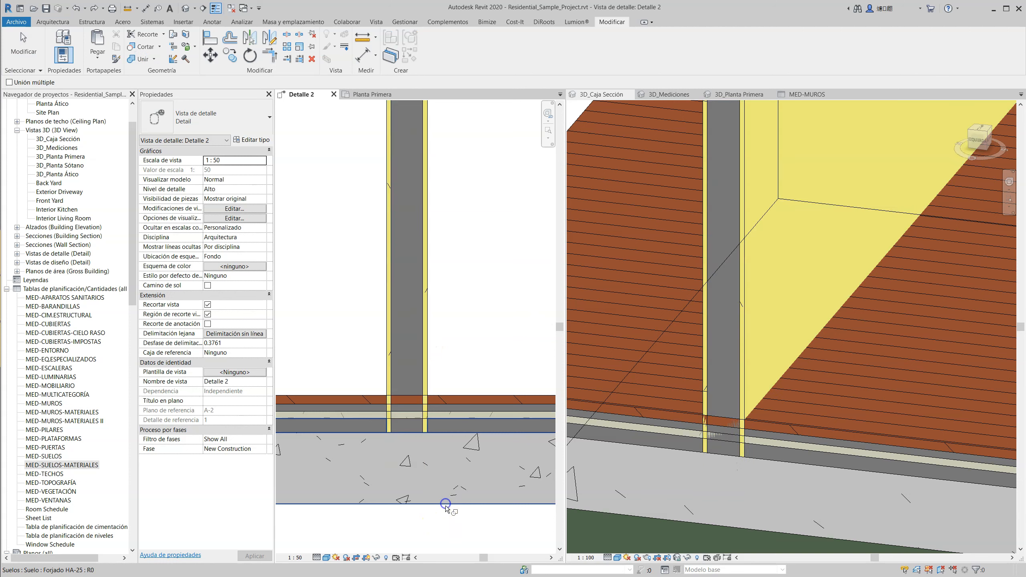
pyautogui.click(154, 60)
pyautogui.click(173, 120)
pyautogui.click(428, 348)
pyautogui.click(460, 505)
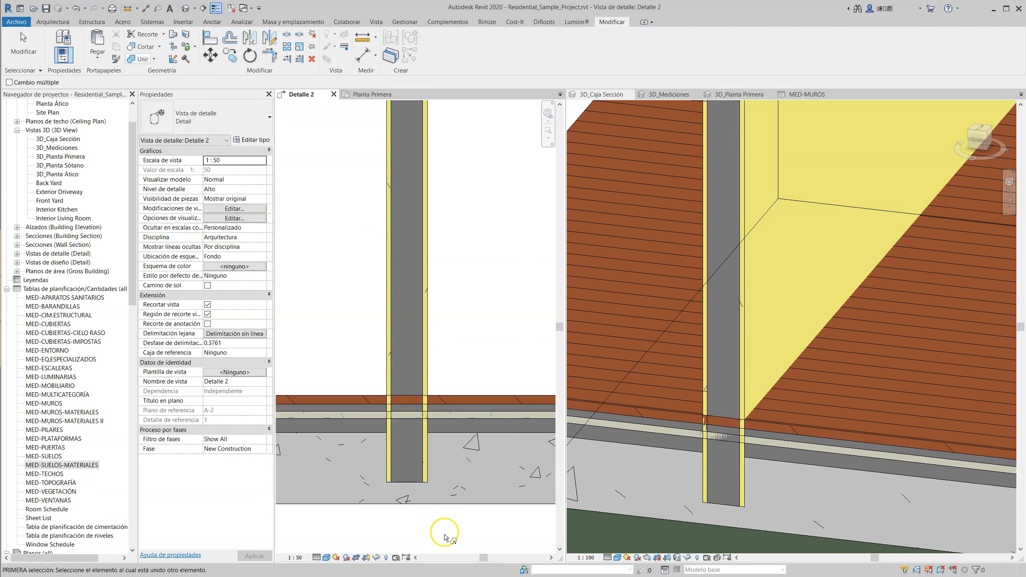
# Join the interior wall with the parquet floor and switch the join order so the wall cuts the parquet.
pyautogui.click(138, 59)
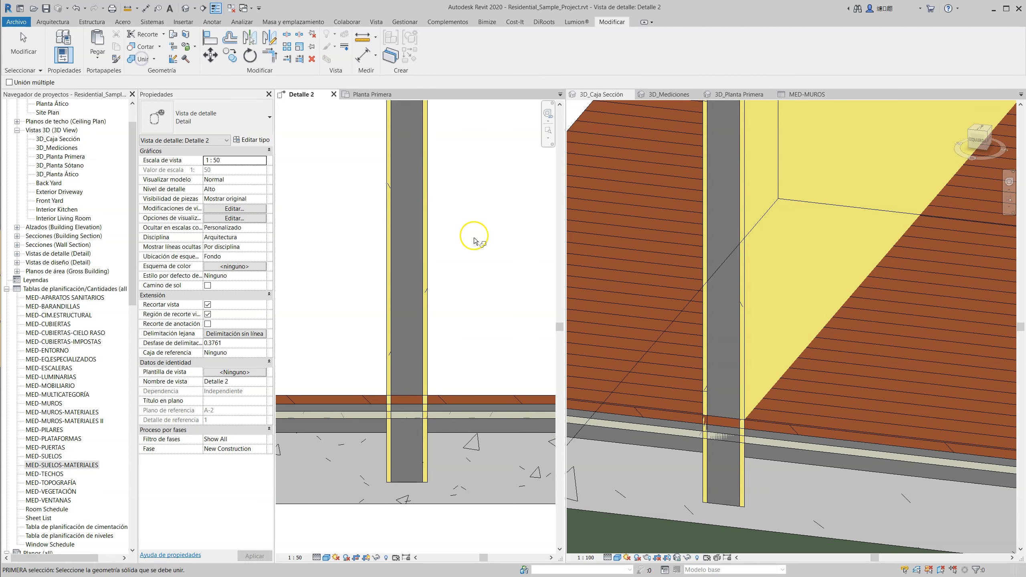
pyautogui.click(423, 276)
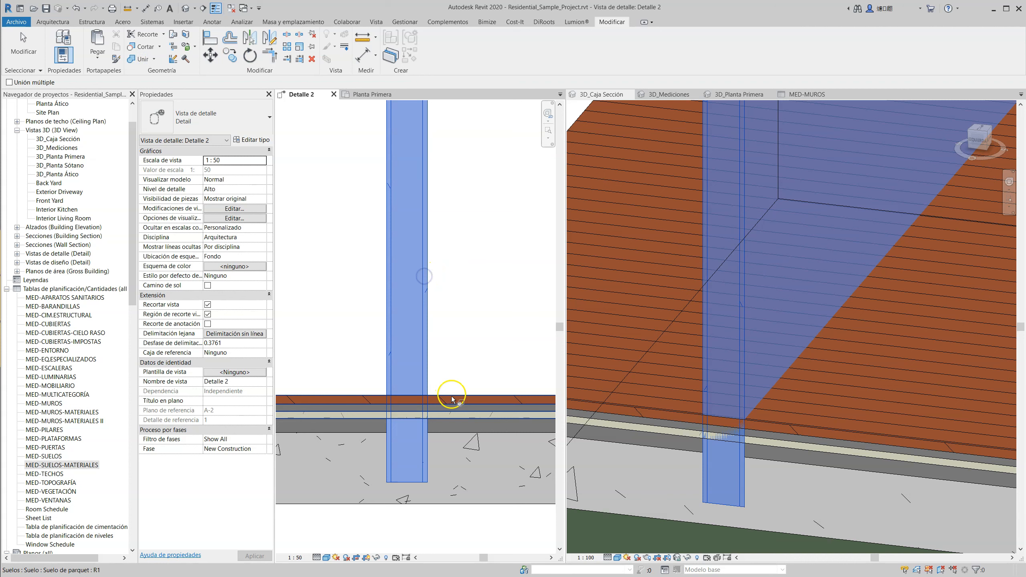
pyautogui.click(452, 399)
pyautogui.click(154, 60)
pyautogui.click(174, 123)
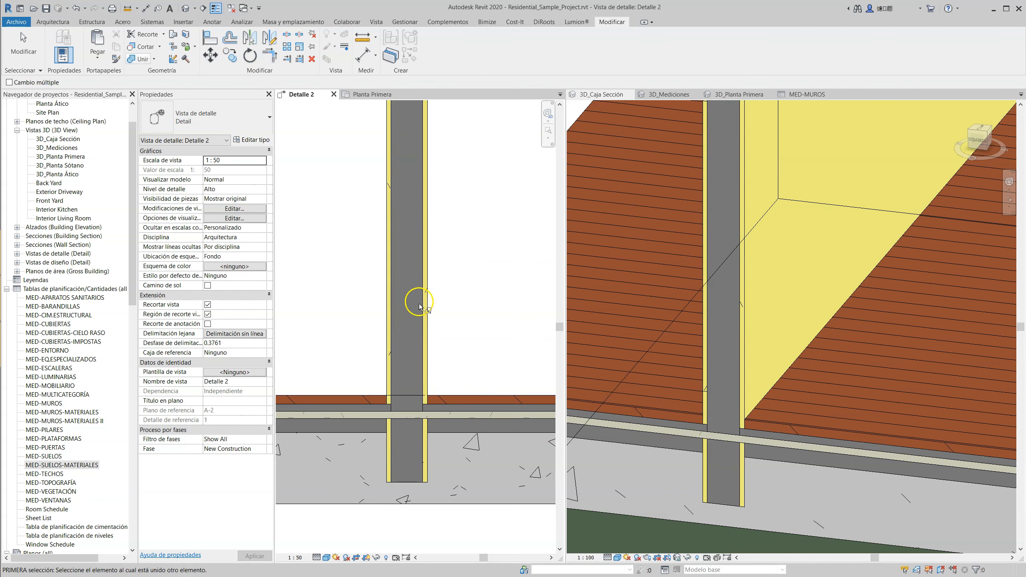
pyautogui.click(420, 306)
pyautogui.click(440, 397)
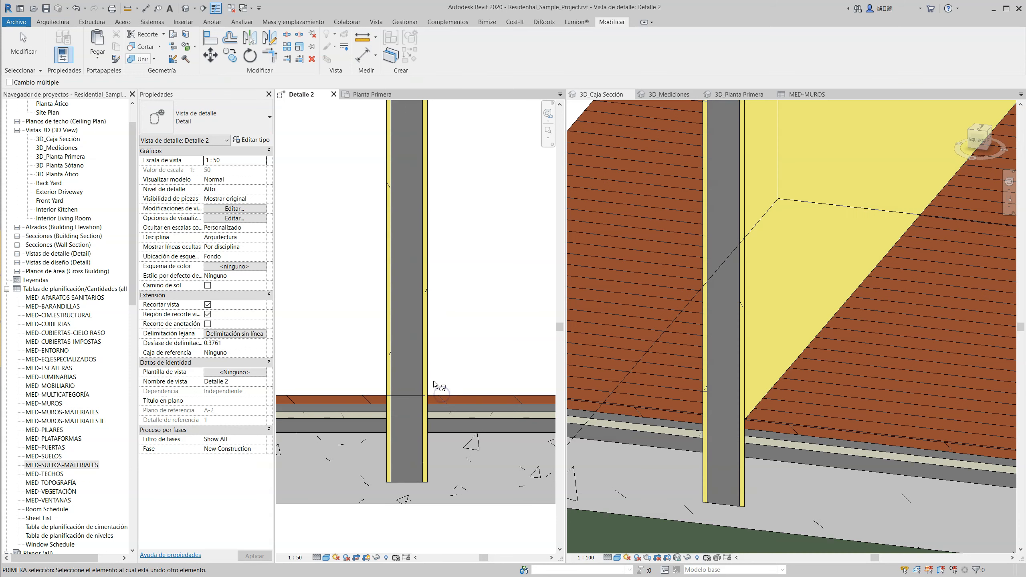
pyautogui.press('Escape')
# Temporarily hide the interior wall in 3D_Caja Sección and Detalle 2 to examine the cut floors, and restore its visibility in Detalle 2.
pyautogui.click(715, 362)
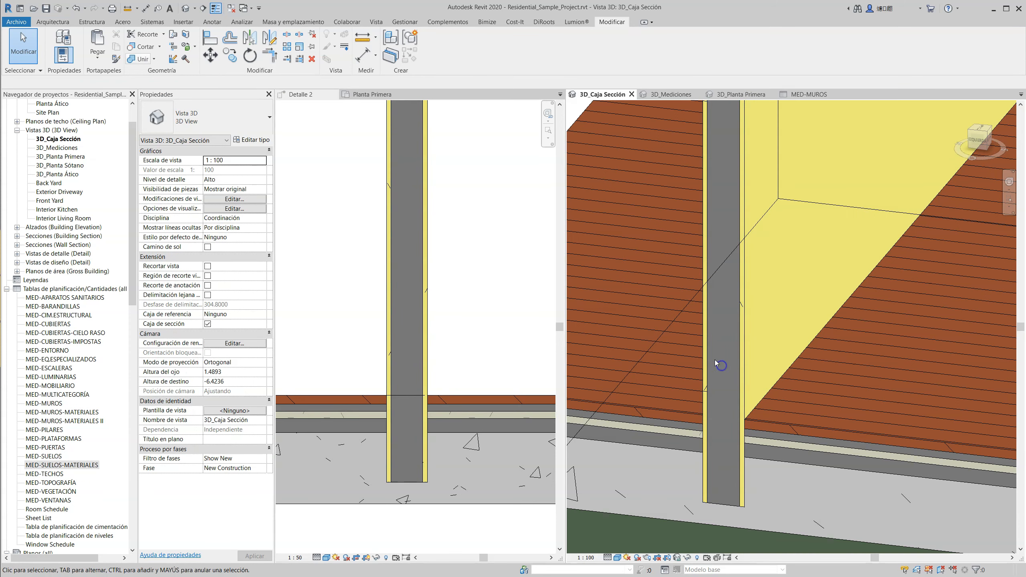
pyautogui.click(707, 357)
pyautogui.press('Escape')
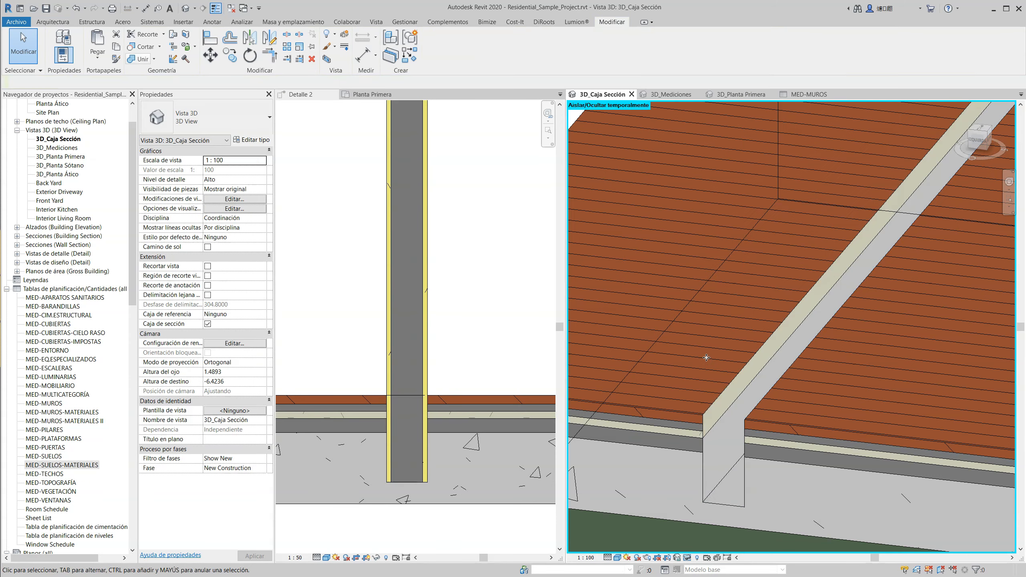
pyautogui.click(453, 340)
pyautogui.click(427, 333)
pyautogui.press('h')
pyautogui.press('h')
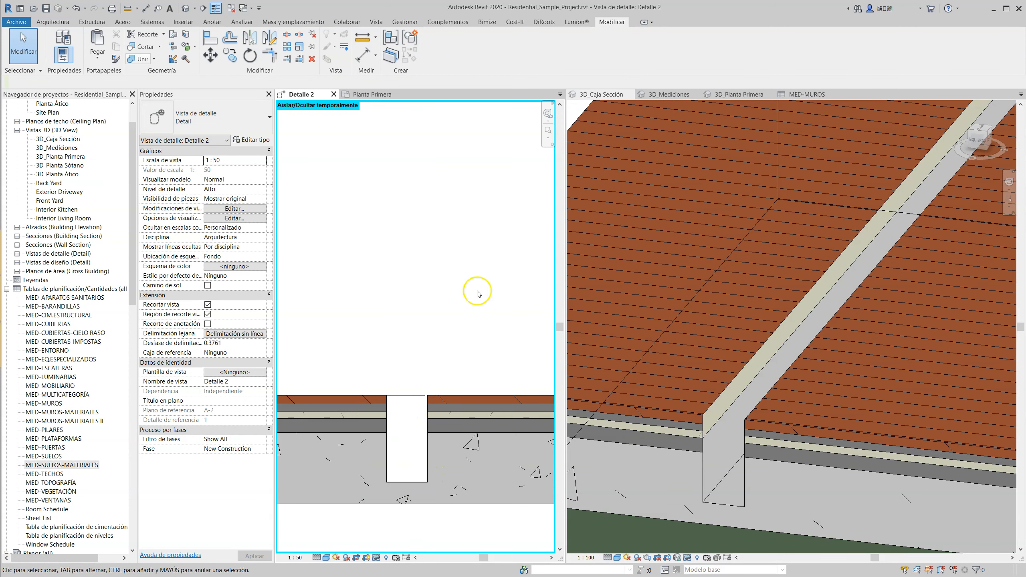
pyautogui.press('h')
pyautogui.press('r')
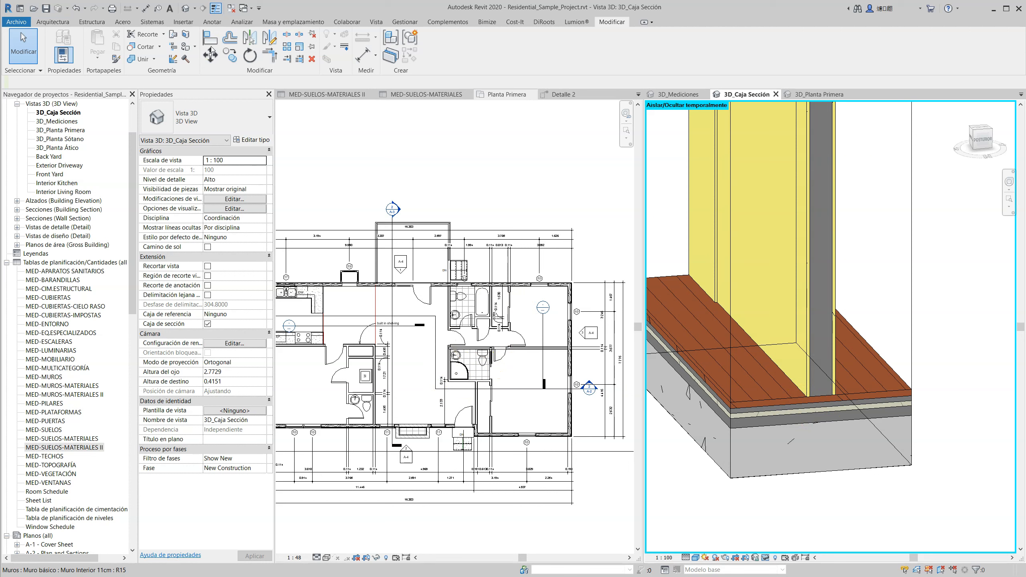
# Create a rectangular shaft opening about 1.08 by 1.19 m in Planta Primera, just below the built in shelving note.
pyautogui.click(55, 22)
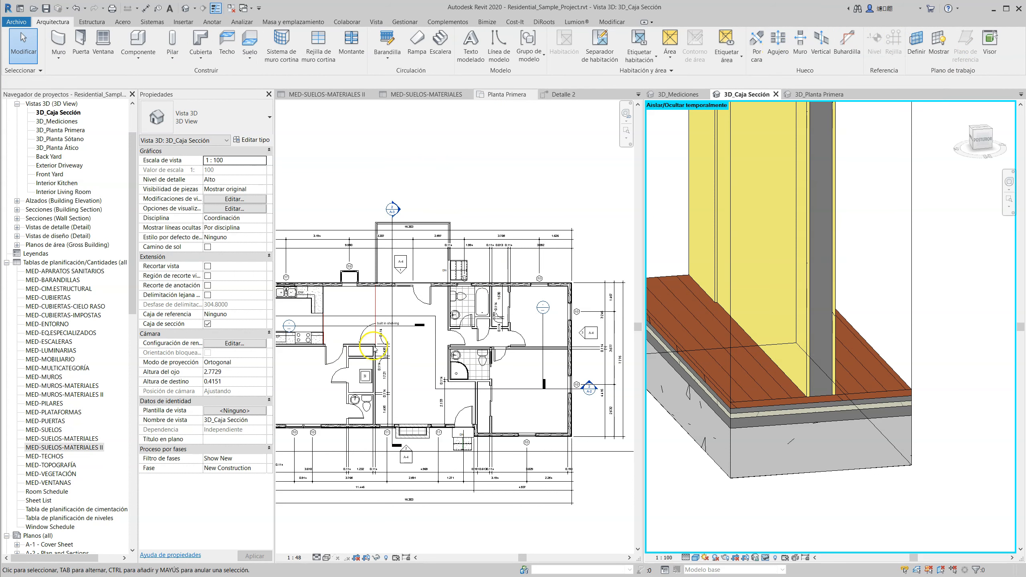
pyautogui.scroll(2, 420, 328)
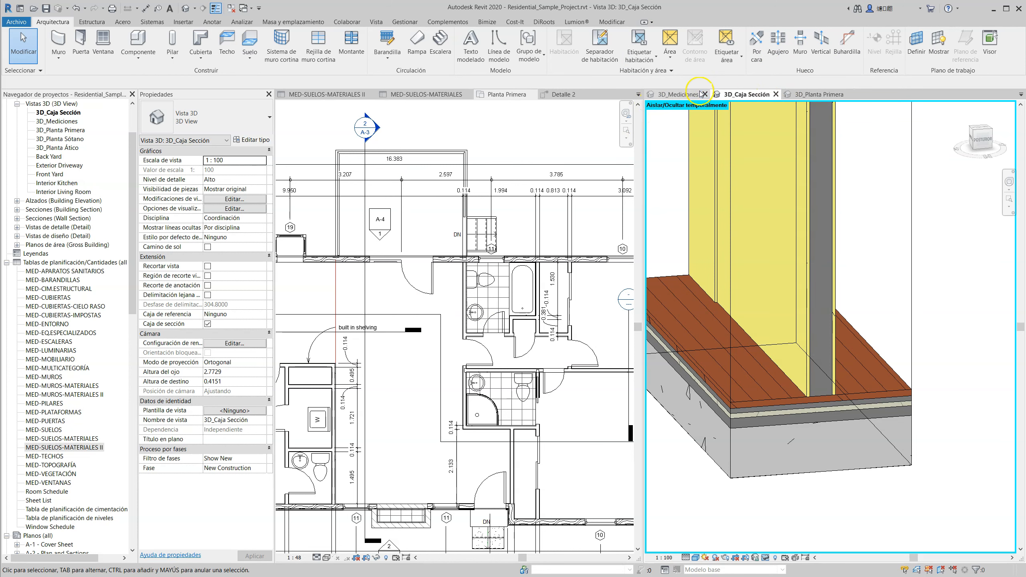
pyautogui.click(778, 42)
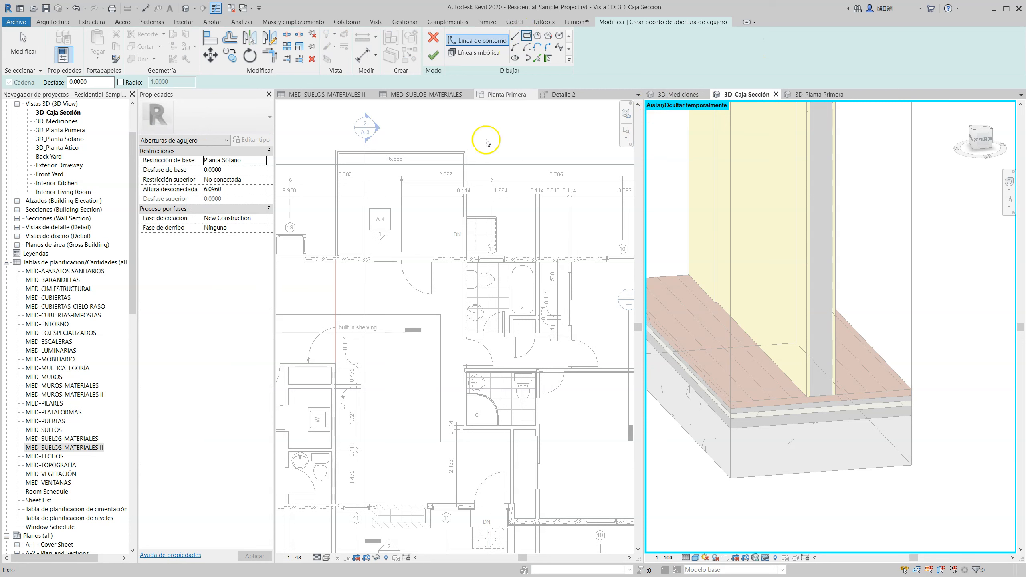
pyautogui.click(390, 355)
pyautogui.click(377, 343)
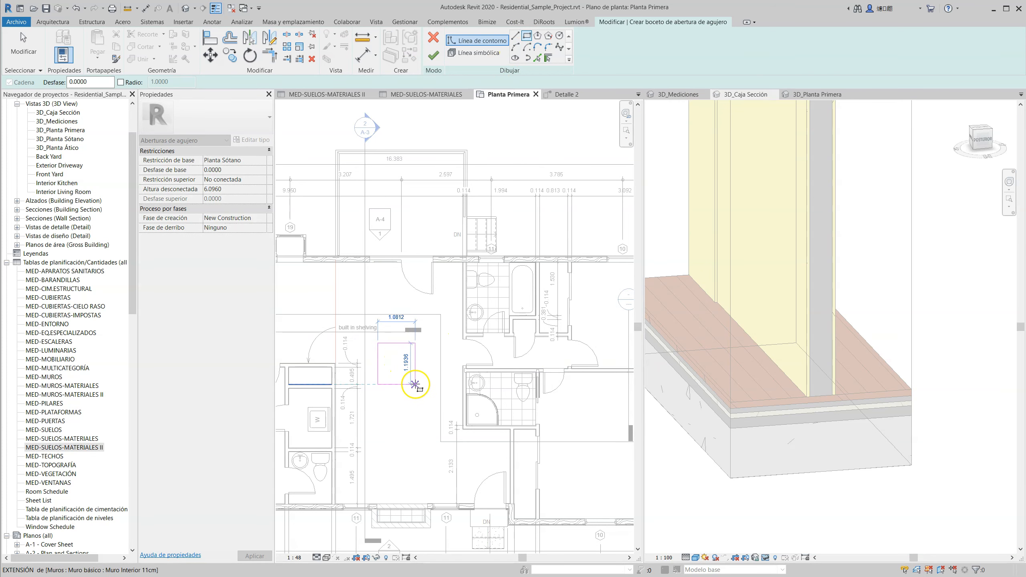
pyautogui.click(415, 384)
pyautogui.click(433, 55)
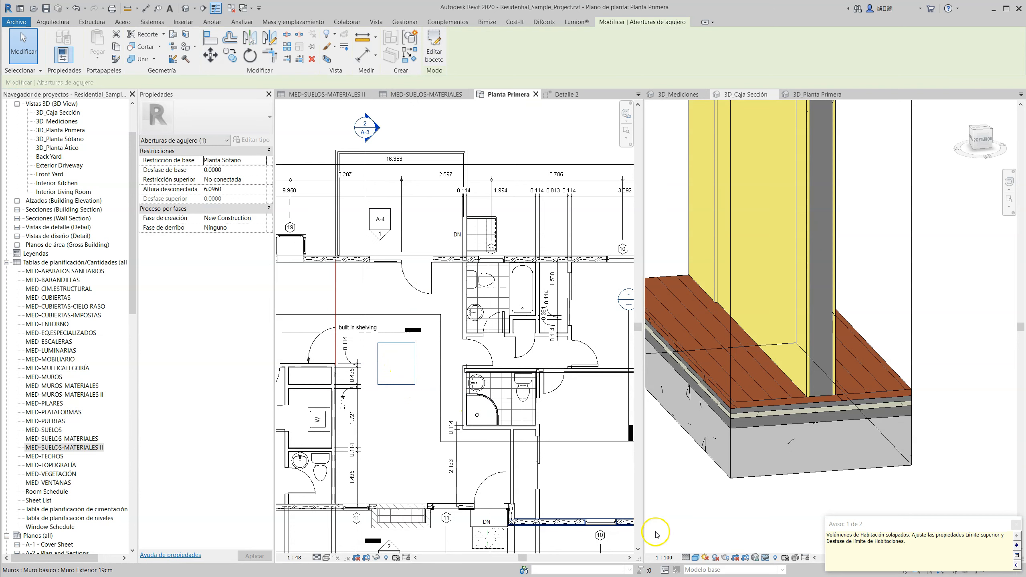
pyautogui.click(656, 535)
pyautogui.click(408, 373)
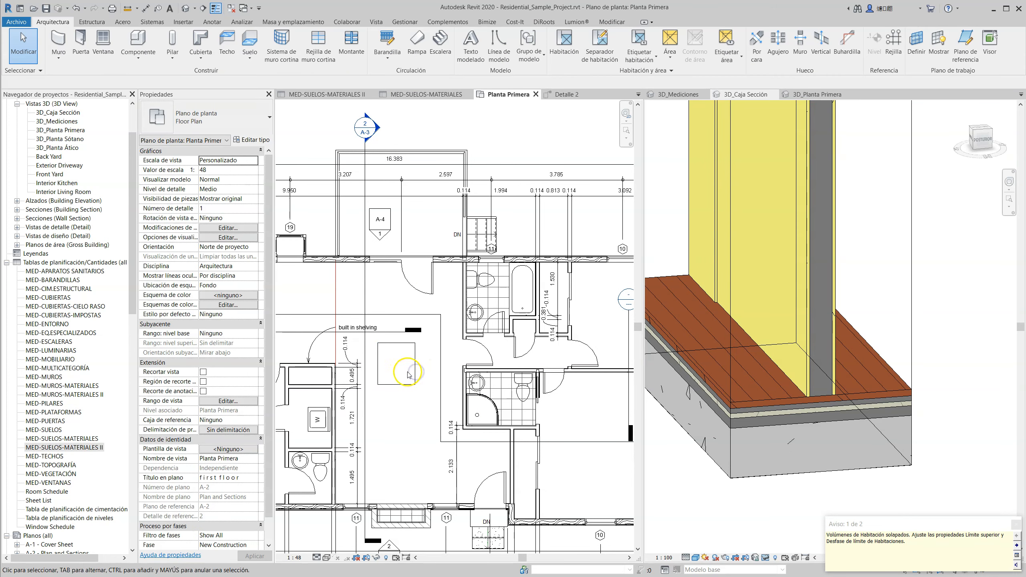
# Enlarge the section box of 3D_Caja Sección in Planta Primera, stretching it past both long exterior walls to include the shaft opening.
pyautogui.click(414, 372)
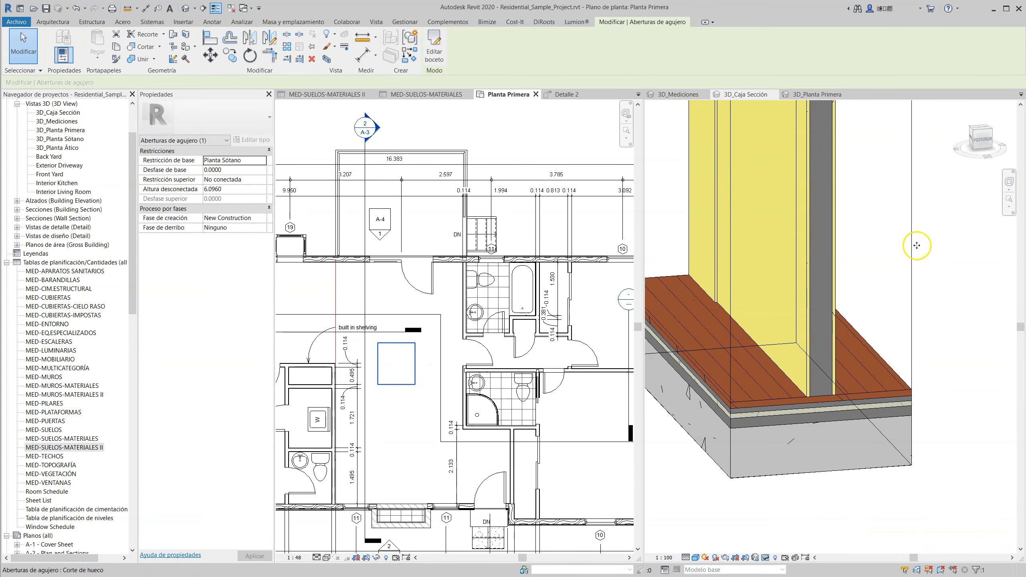
pyautogui.click(917, 245)
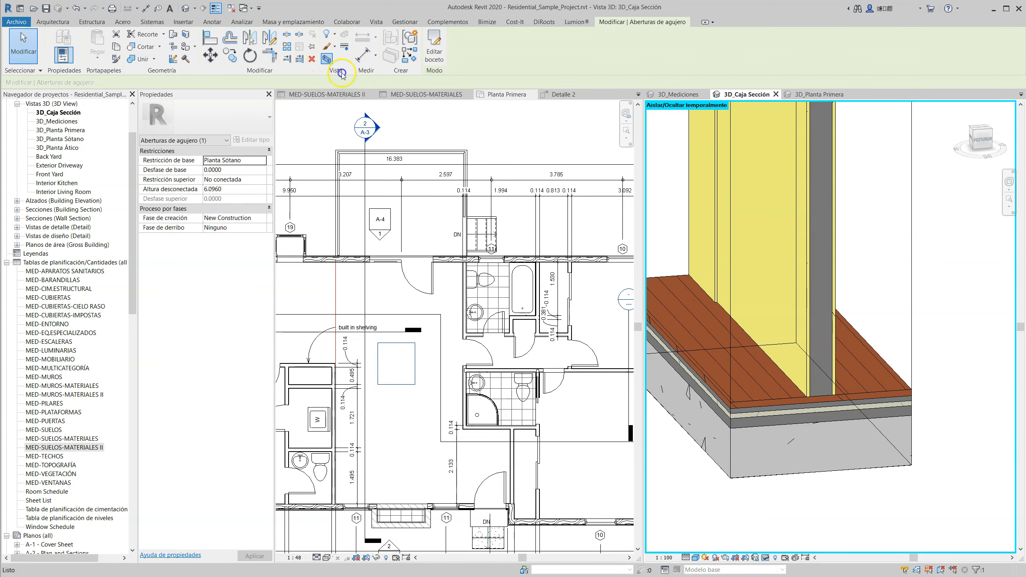
pyautogui.scroll(-3, 796, 348)
pyautogui.click(784, 330)
pyautogui.scroll(-2, 590, 377)
pyautogui.click(506, 374)
pyautogui.moveTo(461, 370); pyautogui.dragTo(451, 282)
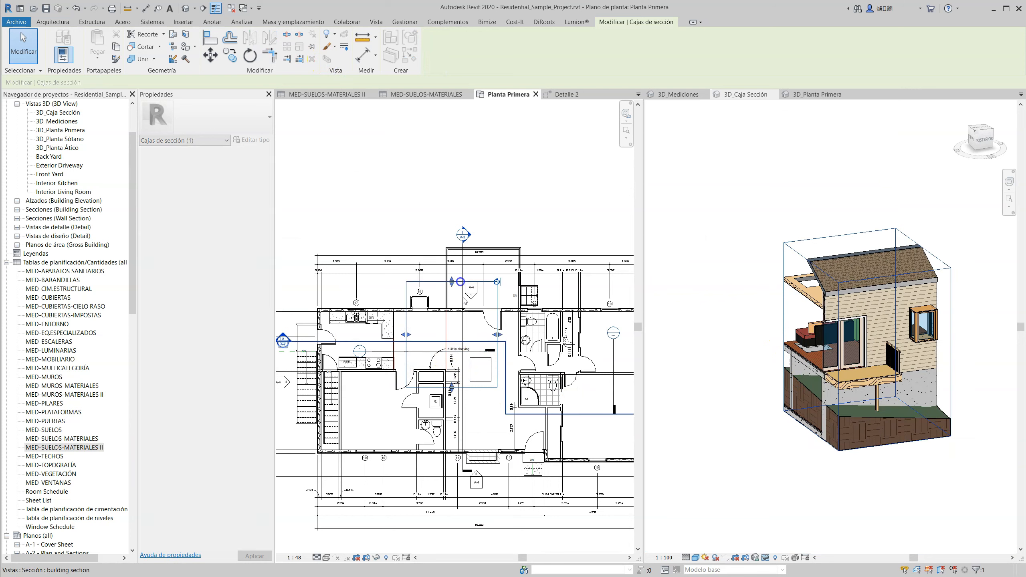
pyautogui.moveTo(451, 385); pyautogui.dragTo(451, 458)
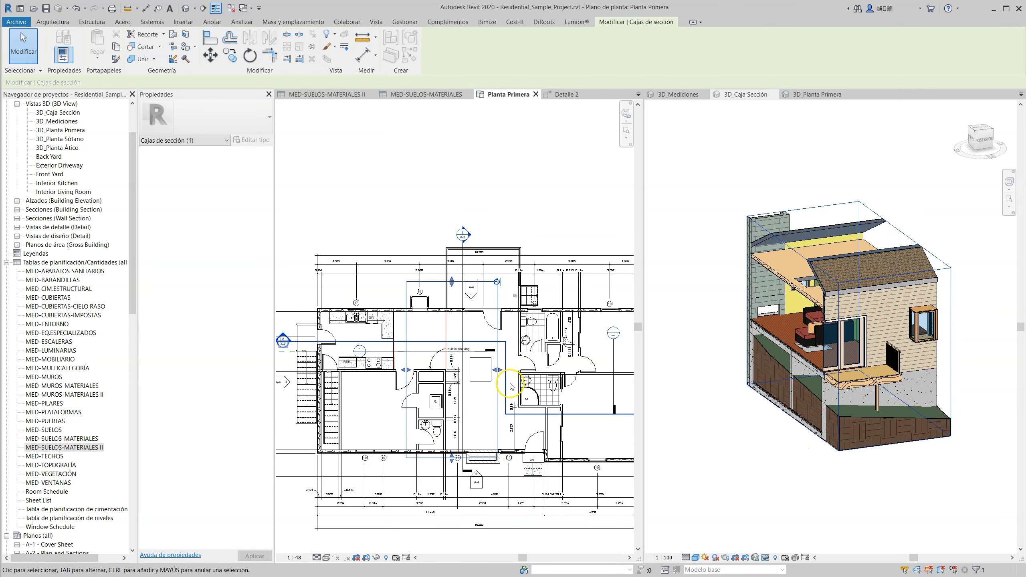
pyautogui.click(745, 456)
# Examine in 3D_Caja Sección how the shaft opening passes through the ceiling, the parquet floor and the slab.
pyautogui.scroll(6, 745, 459)
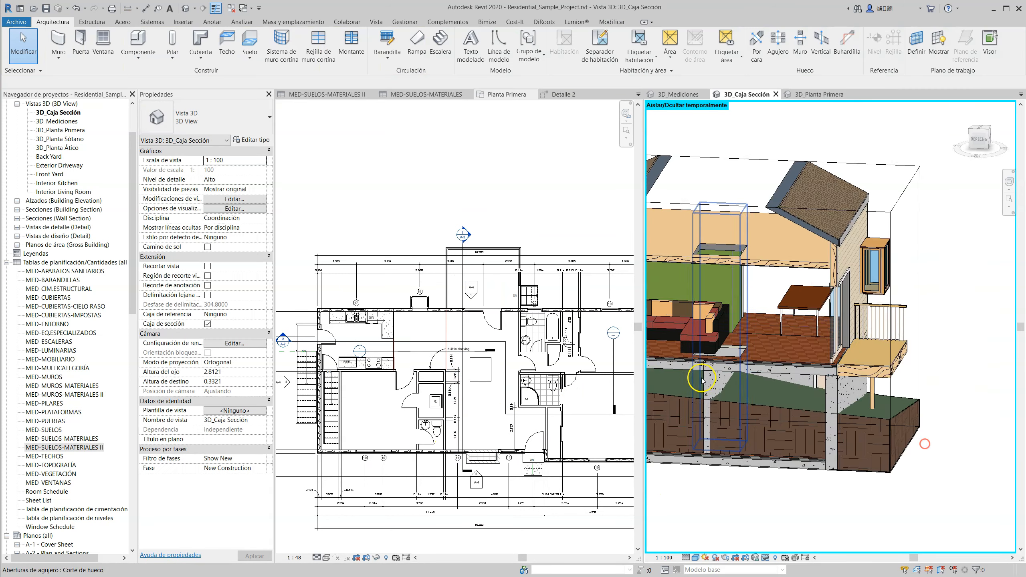
pyautogui.keyDown('shift'); pyautogui.moveTo(701, 381); pyautogui.dragTo(711, 347, button='middle'); pyautogui.keyUp('shift')
pyautogui.click(750, 291)
pyautogui.keyDown('shift'); pyautogui.moveTo(750, 292); pyautogui.dragTo(712, 342, button='middle'); pyautogui.keyUp('shift')
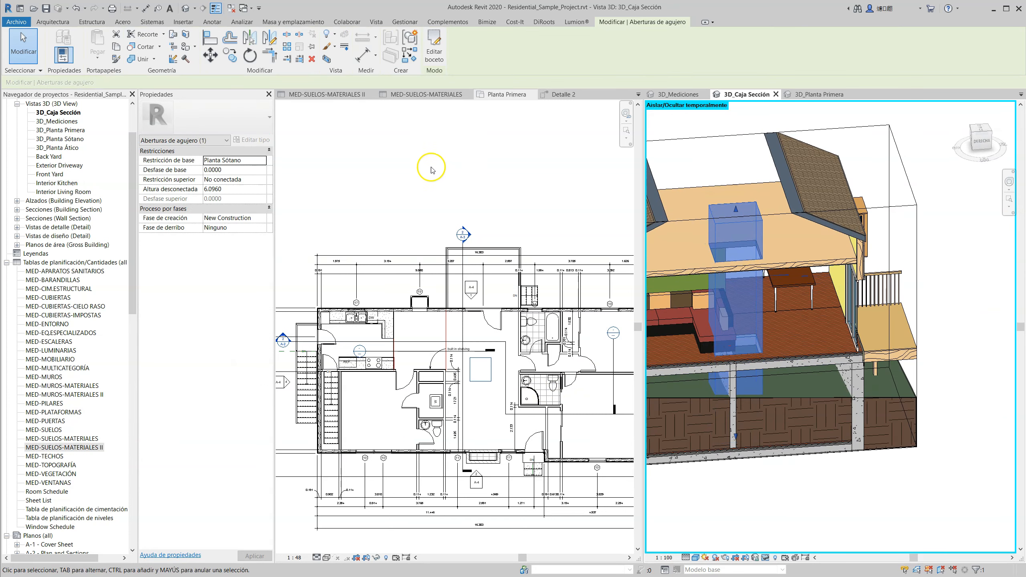
pyautogui.keyDown('shift'); pyautogui.moveTo(725, 340); pyautogui.dragTo(762, 270, button='middle'); pyautogui.keyUp('shift')
pyautogui.scroll(-3, 761, 269)
pyautogui.scroll(4, 754, 238)
pyautogui.keyDown('shift'); pyautogui.moveTo(776, 359); pyautogui.dragTo(746, 382, button='middle'); pyautogui.keyUp('shift')
pyautogui.keyDown('shift'); pyautogui.moveTo(780, 280); pyautogui.dragTo(744, 352, button='middle'); pyautogui.keyUp('shift')
pyautogui.press('Escape')
pyautogui.scroll(2, 780, 251)
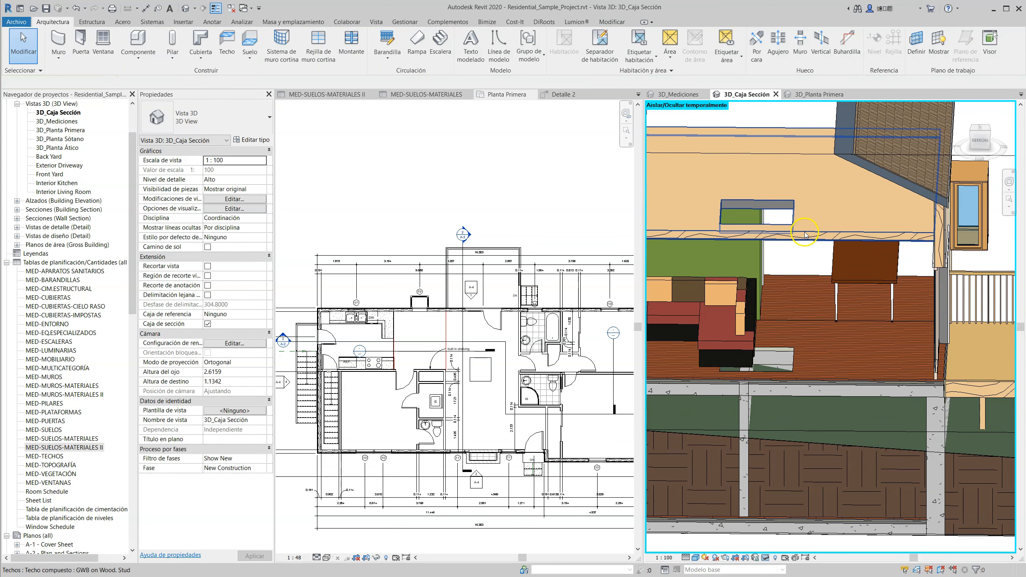
# Check the area and volume properties of the GWB on Wood. Stud ceiling, and select the shaft opening to view its constraints.
pyautogui.click(805, 233)
pyautogui.keyDown('shift'); pyautogui.moveTo(765, 205); pyautogui.dragTo(816, 222, button='middle'); pyautogui.keyUp('shift')
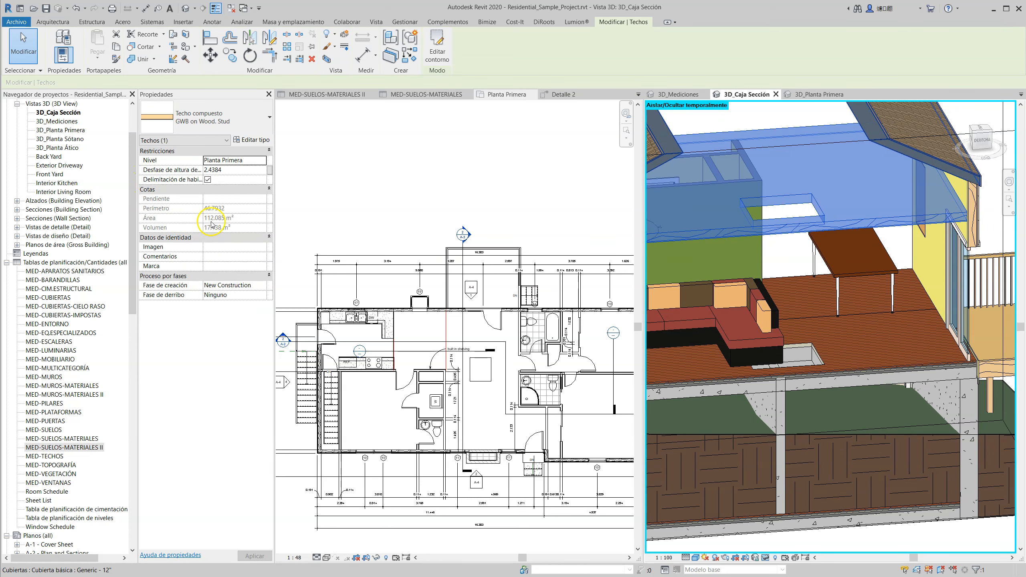
pyautogui.press('Escape')
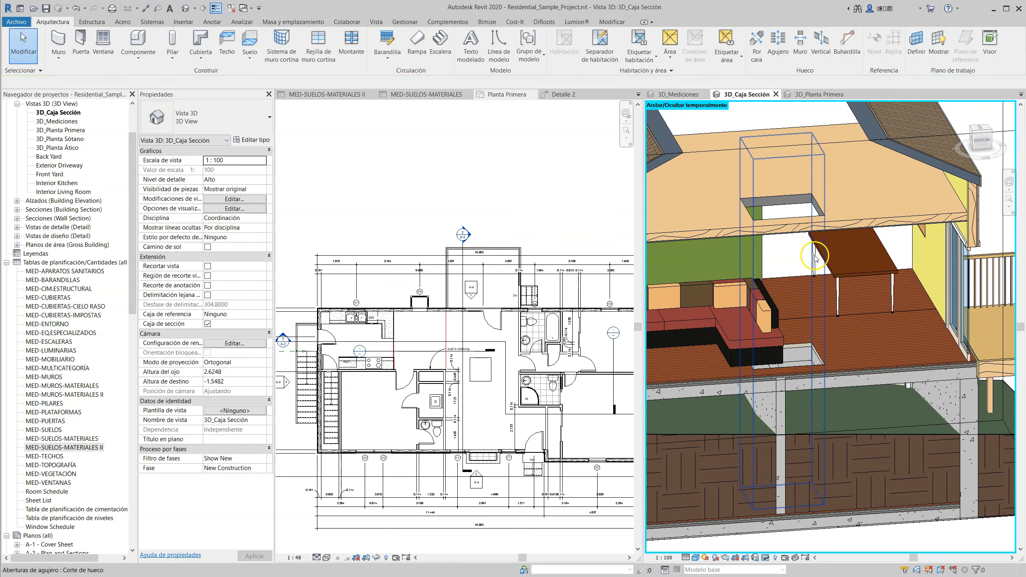
pyautogui.click(813, 259)
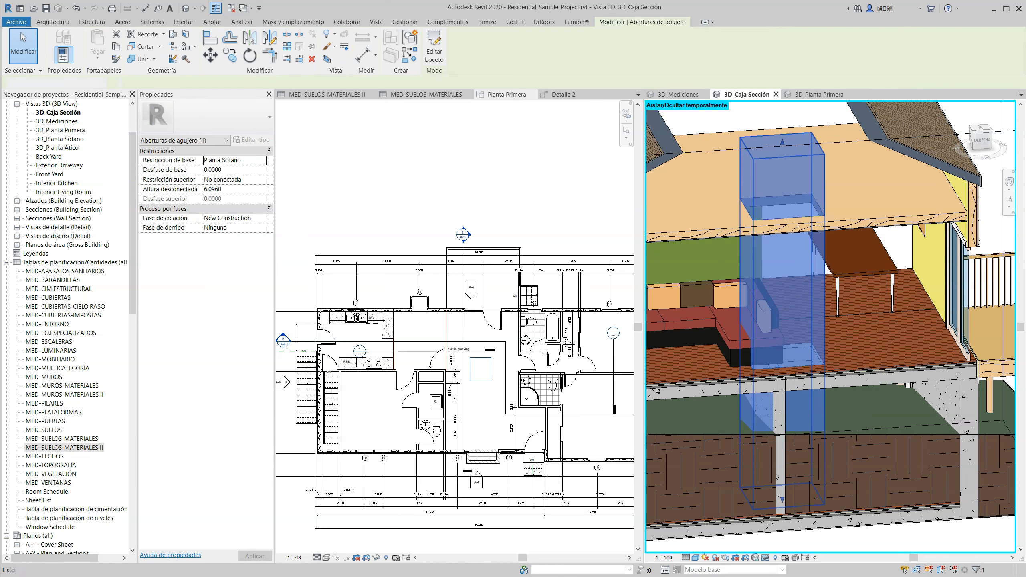
# Delete the shaft opening and check the area and volume properties of the GWB on Wood. Stud ceiling.
pyautogui.press('Delete')
pyautogui.click(819, 229)
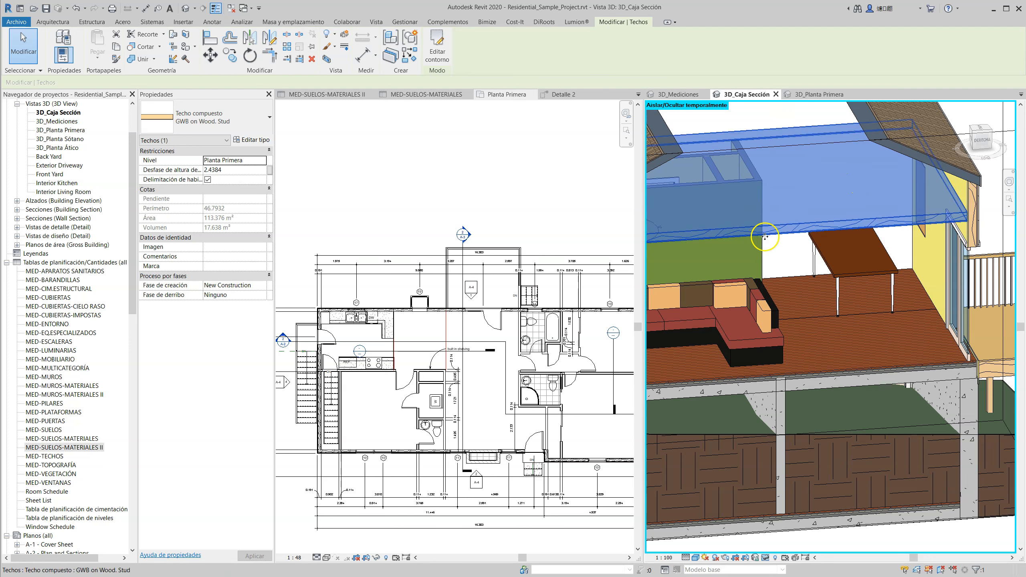
pyautogui.press('Escape')
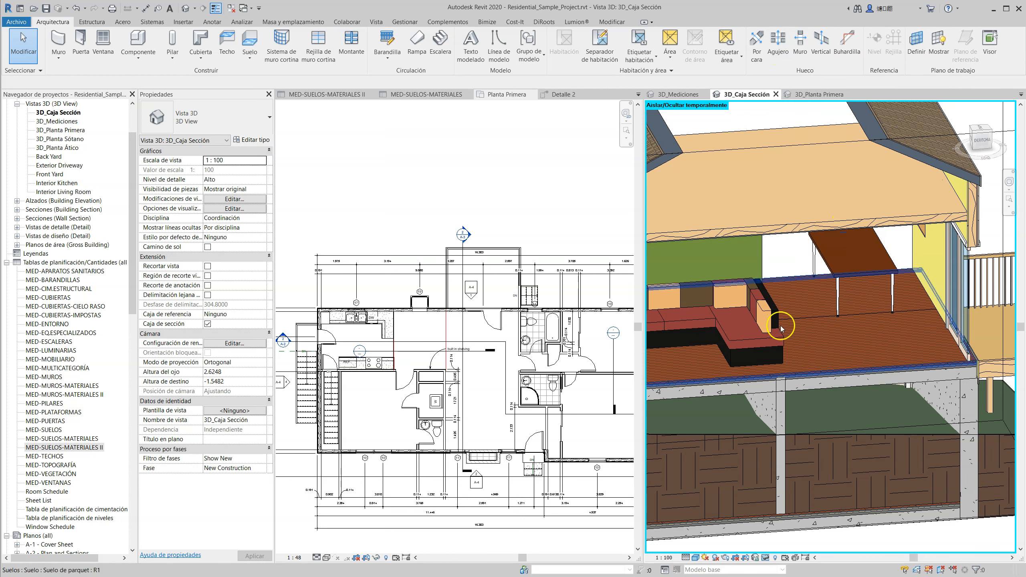
# Create a rectangular vertical opening about 1.13 m wide in the Suelo de parquet floor in Planta Primera, below the built in shelving note.
pyautogui.click(821, 48)
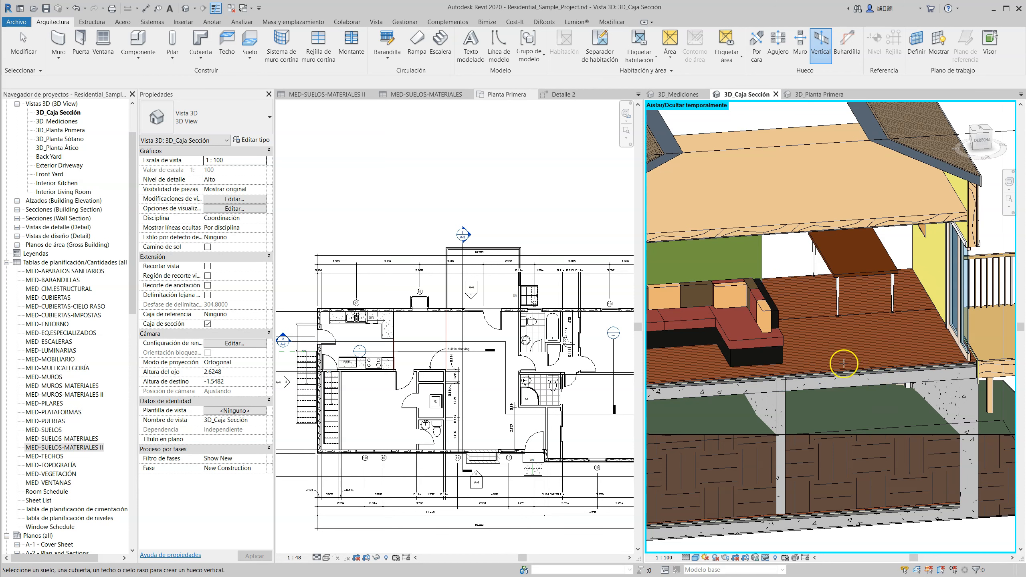
pyautogui.click(498, 366)
pyautogui.scroll(5, 498, 366)
pyautogui.press('Escape')
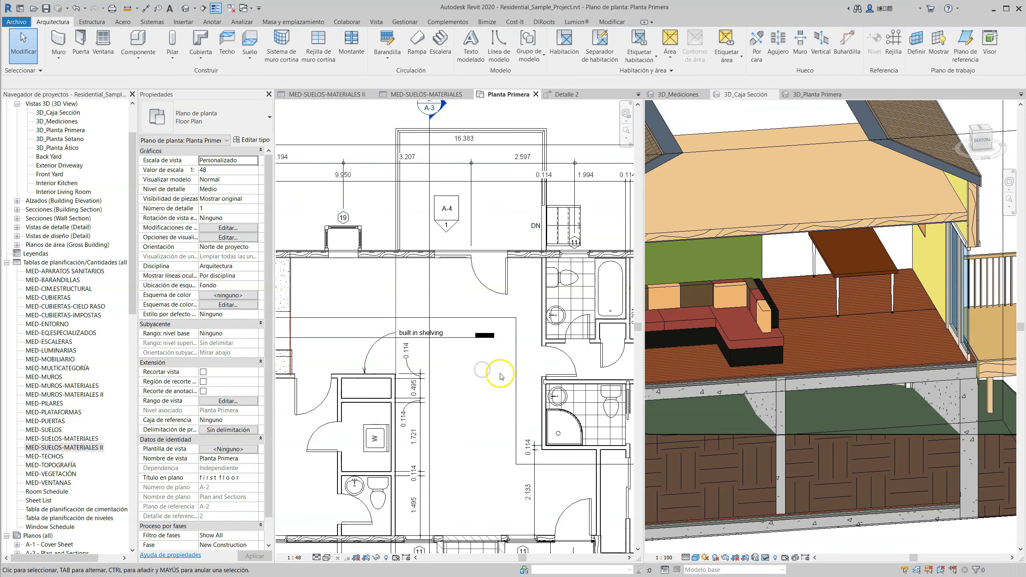
pyautogui.click(817, 46)
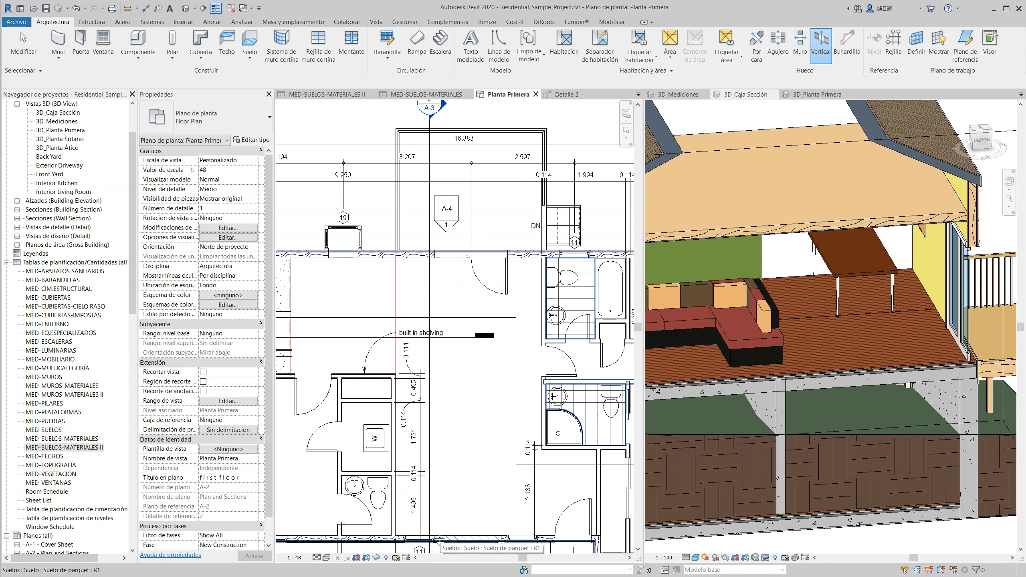
pyautogui.click(439, 538)
pyautogui.click(463, 35)
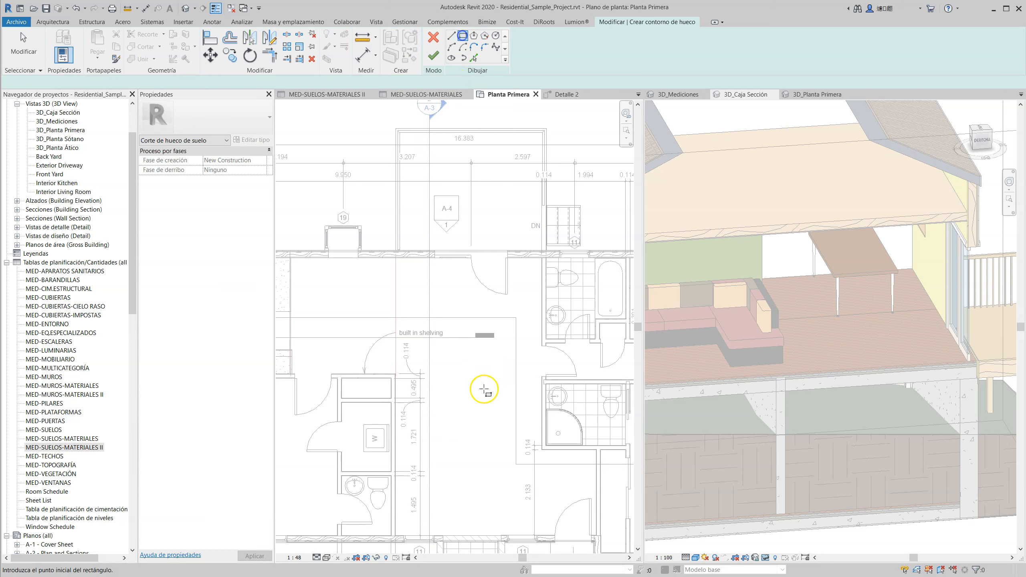
pyautogui.click(452, 380)
pyautogui.click(498, 429)
pyautogui.click(433, 56)
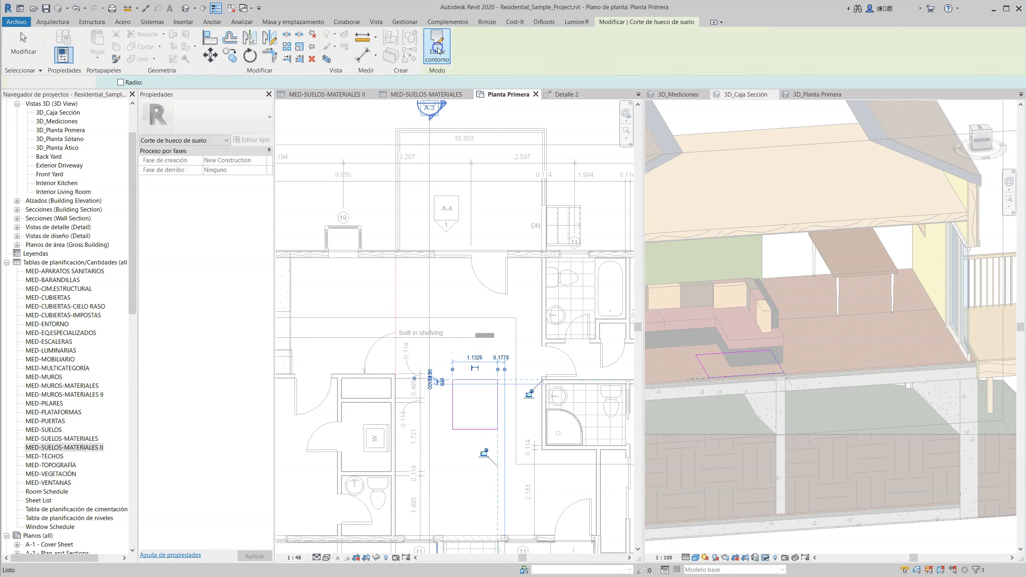
# Examine in 3D_Caja Sección how the vertical opening beside the sofa affects the parquet floor and the slab below it.
pyautogui.click(706, 391)
pyautogui.scroll(3, 709, 390)
pyautogui.keyDown('shift'); pyautogui.moveTo(730, 382); pyautogui.dragTo(683, 350, button='middle'); pyautogui.keyUp('shift')
pyautogui.click(708, 311)
pyautogui.press('Escape')
pyautogui.scroll(2, 683, 351)
pyautogui.scroll(-2, 727, 336)
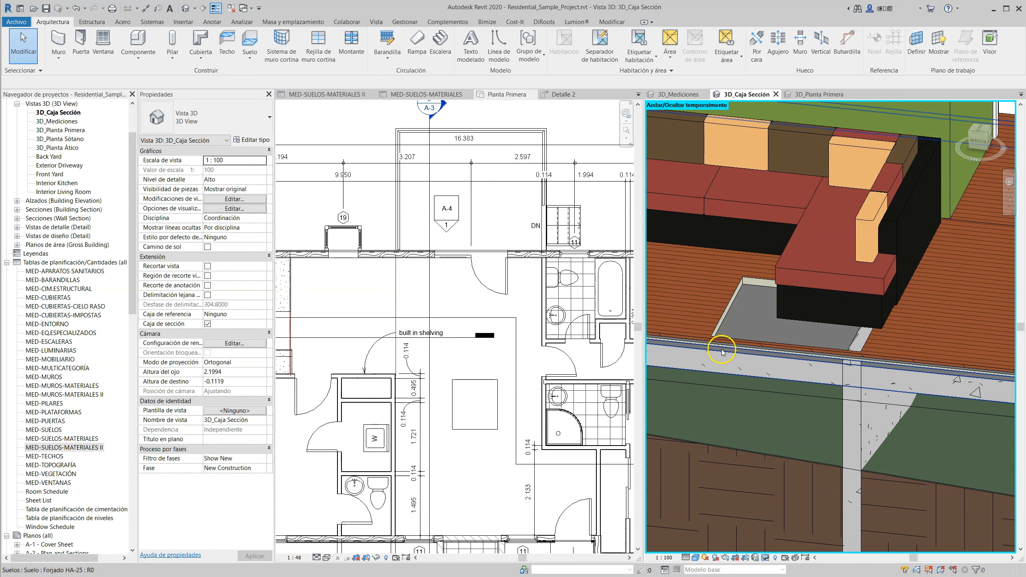
pyautogui.scroll(-5, 767, 357)
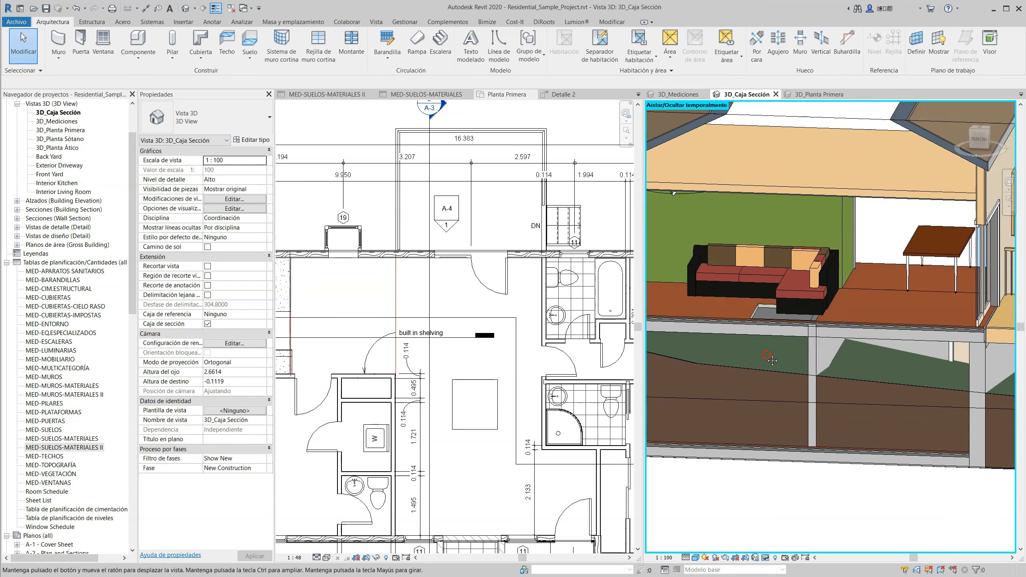
pyautogui.scroll(4, 772, 360)
pyautogui.click(793, 335)
pyautogui.keyDown('shift'); pyautogui.moveTo(794, 336); pyautogui.dragTo(715, 349, button='middle'); pyautogui.keyUp('shift')
pyautogui.press('Escape')
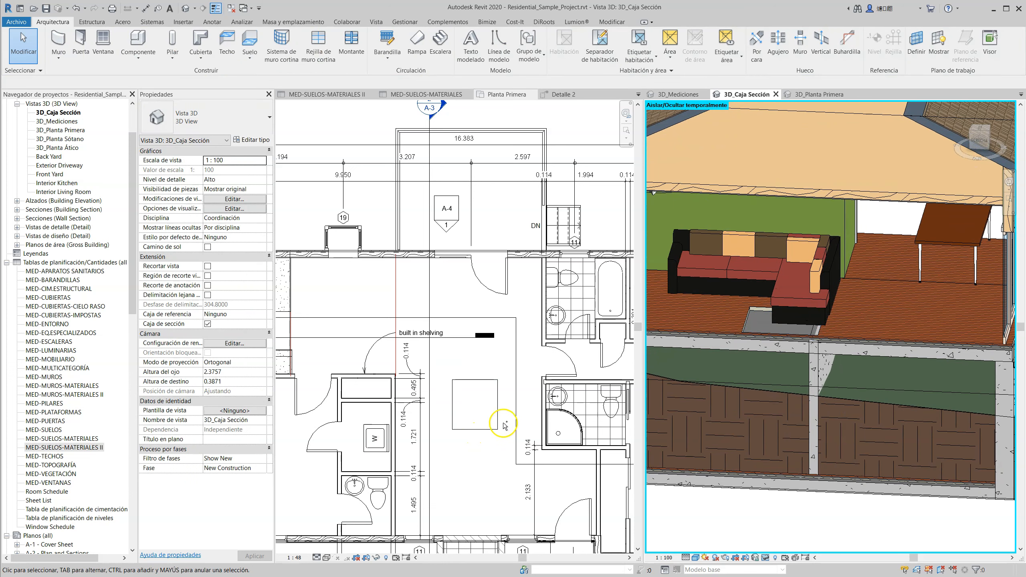
# Delete the vertical opening from the parquet floor in Planta Primera and review the whole section in 3D_Caja Sección.
pyautogui.click(466, 430)
pyautogui.press('Delete')
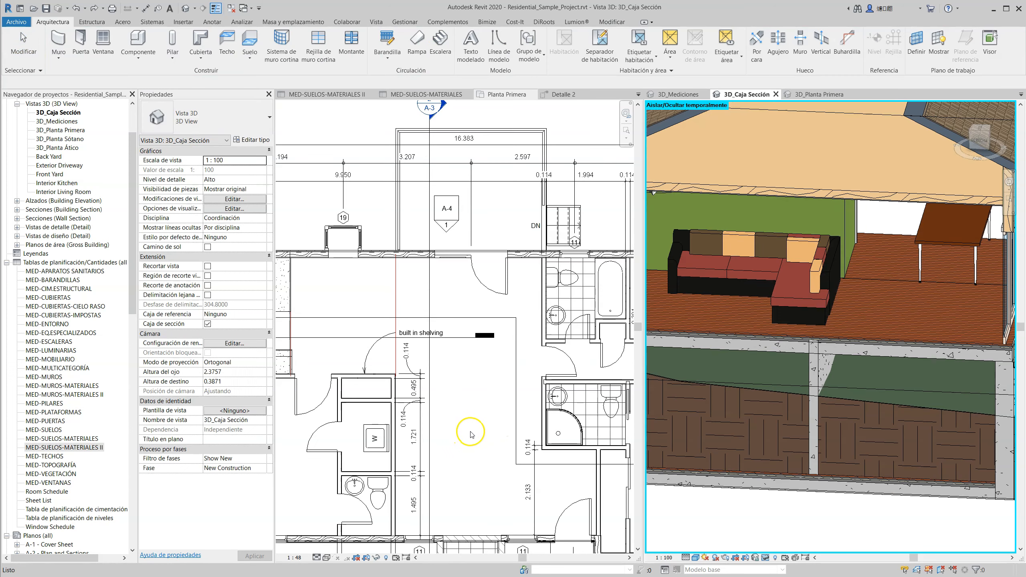
pyautogui.scroll(-3, 831, 384)
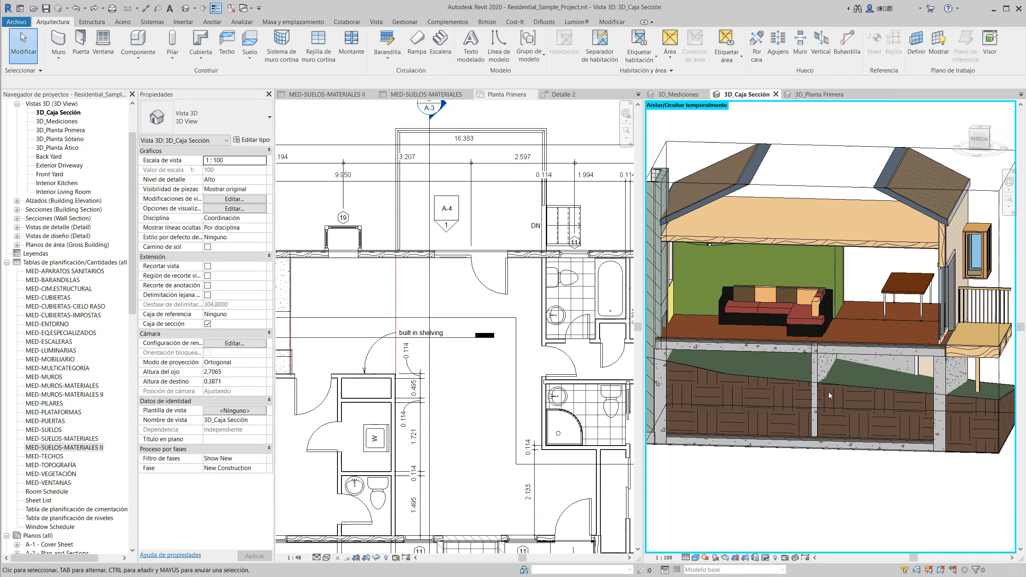